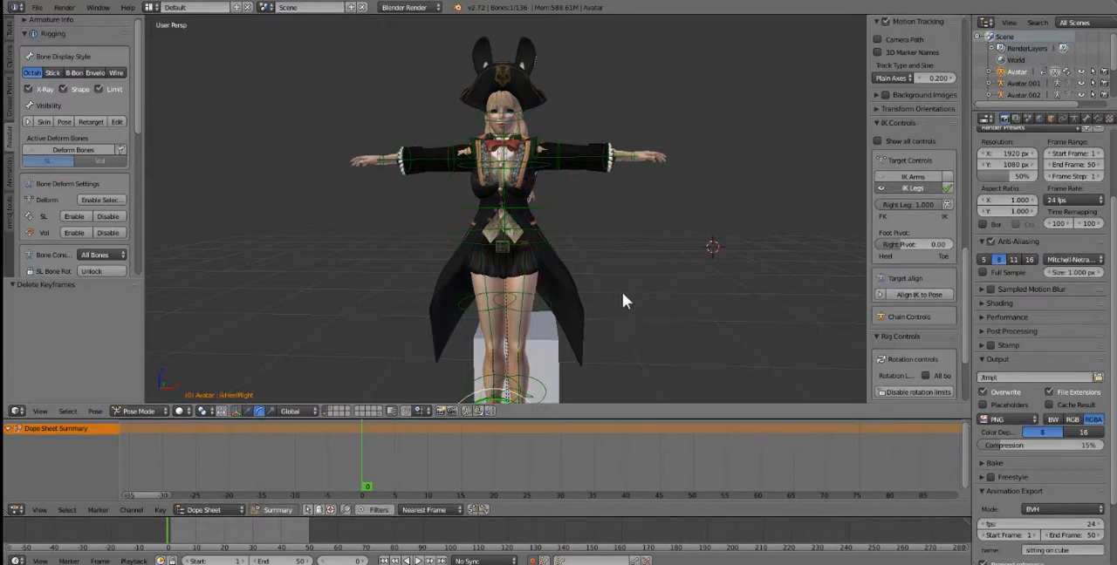
# Step: Select all bones of the avatar rig at frame 1 and disable their rotation limits
pyautogui.moveTo(623, 294); pyautogui.dragTo(566, 241, button='middle')
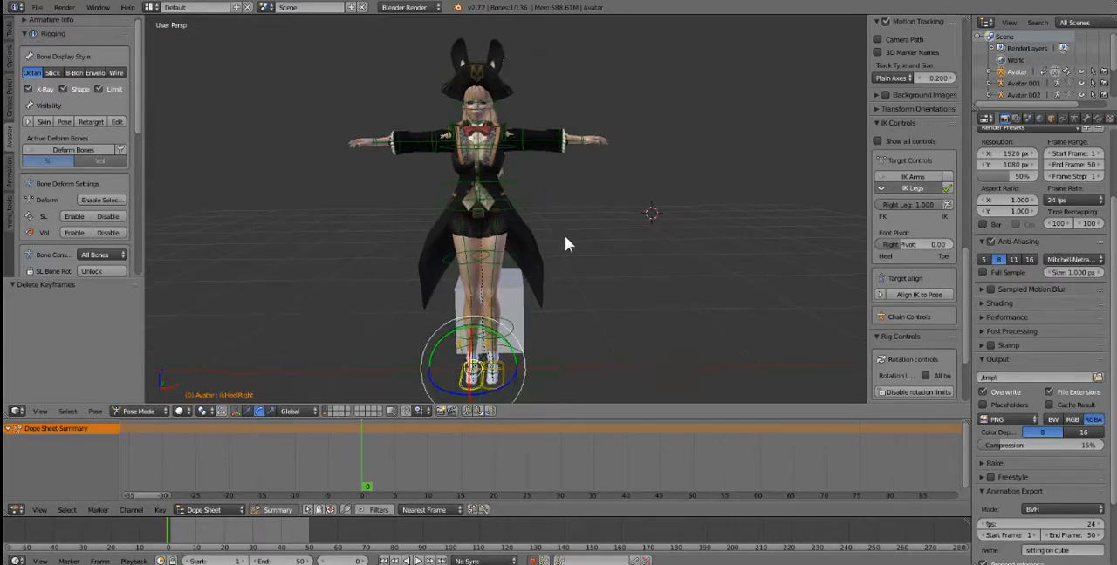
pyautogui.click(170, 524)
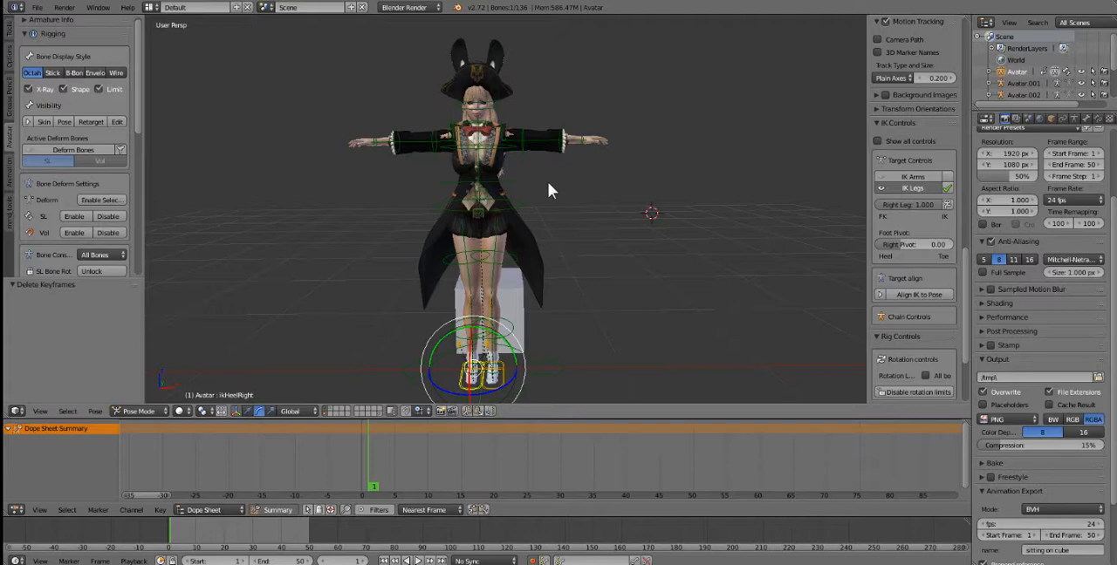
pyautogui.press('a')
pyautogui.press('a')
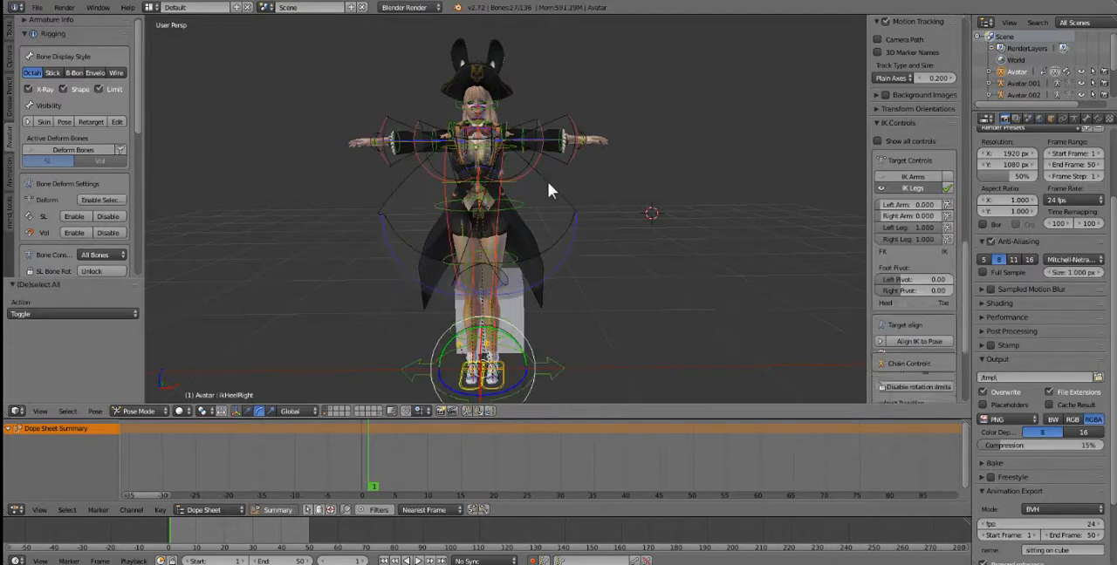
pyautogui.scroll(-5, 912, 321)
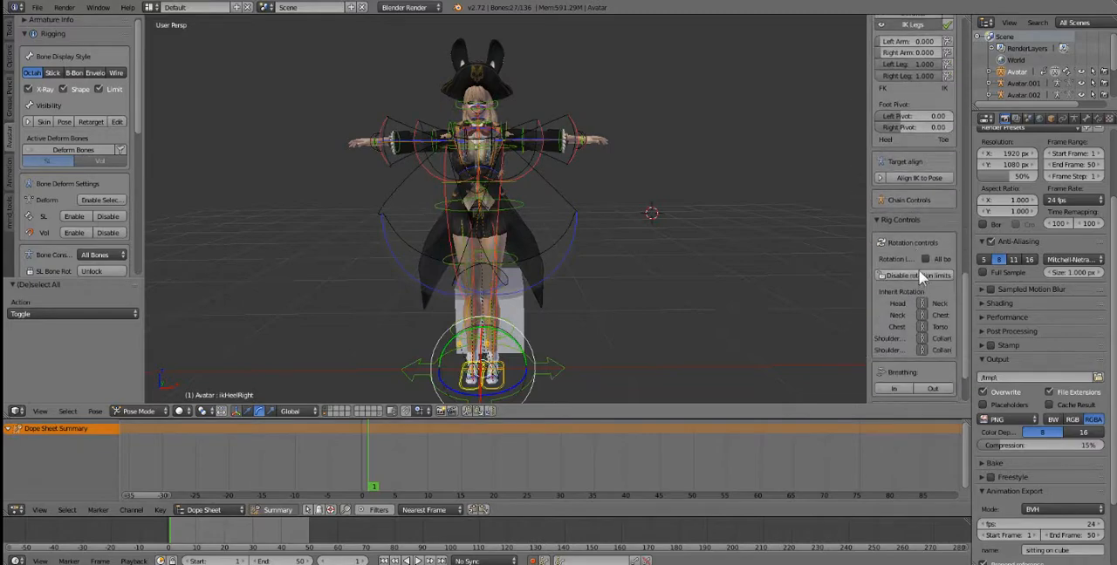
pyautogui.click(926, 275)
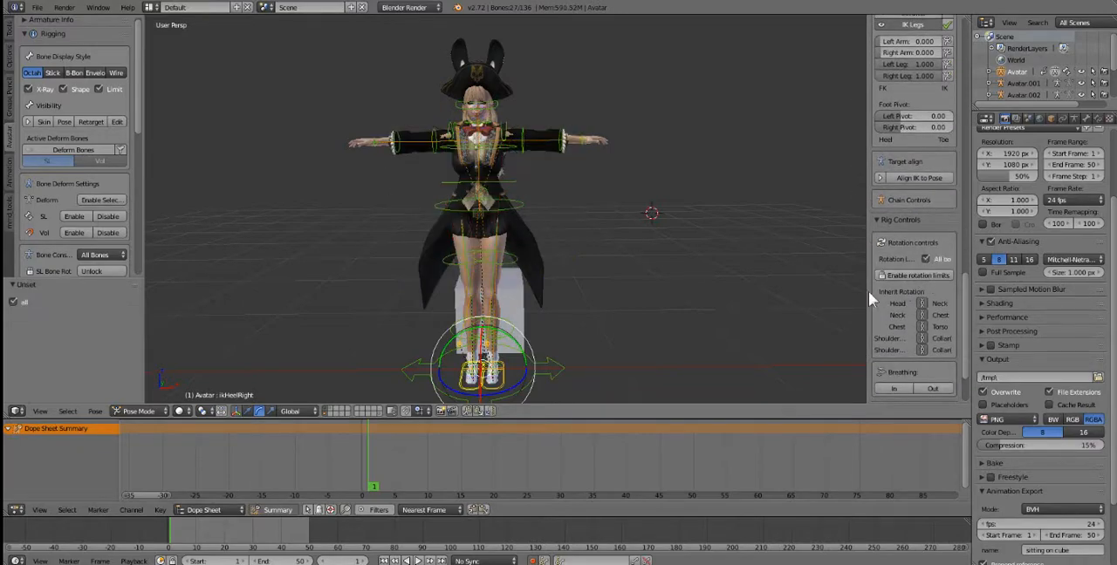
# Step: Turn on the Screencast Keys display for the 3D viewport
pyautogui.scroll(-2, 909, 300)
pyautogui.click(911, 344)
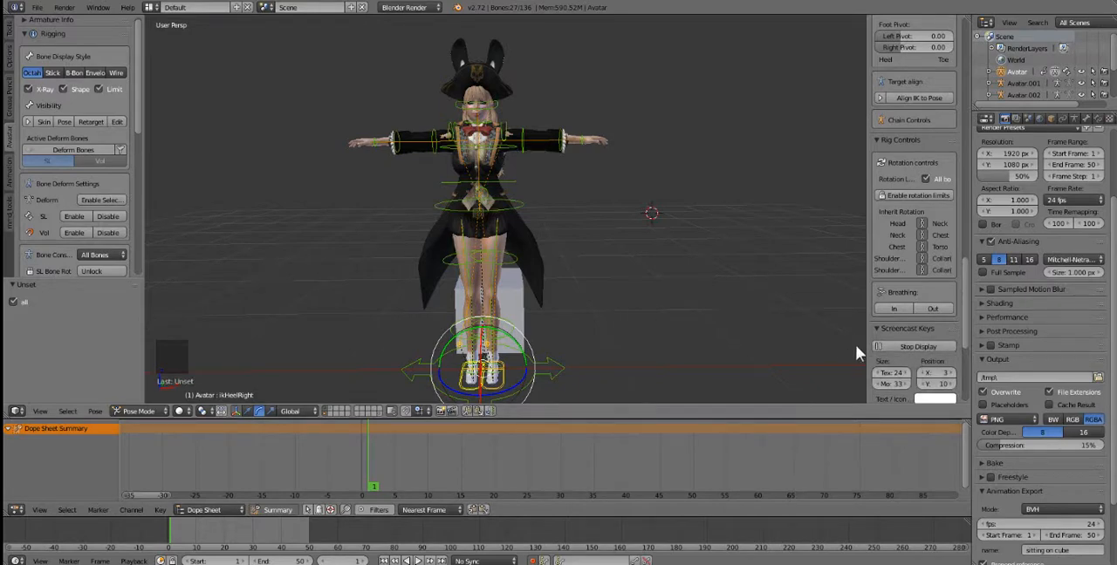
pyautogui.scroll(-4, 907, 314)
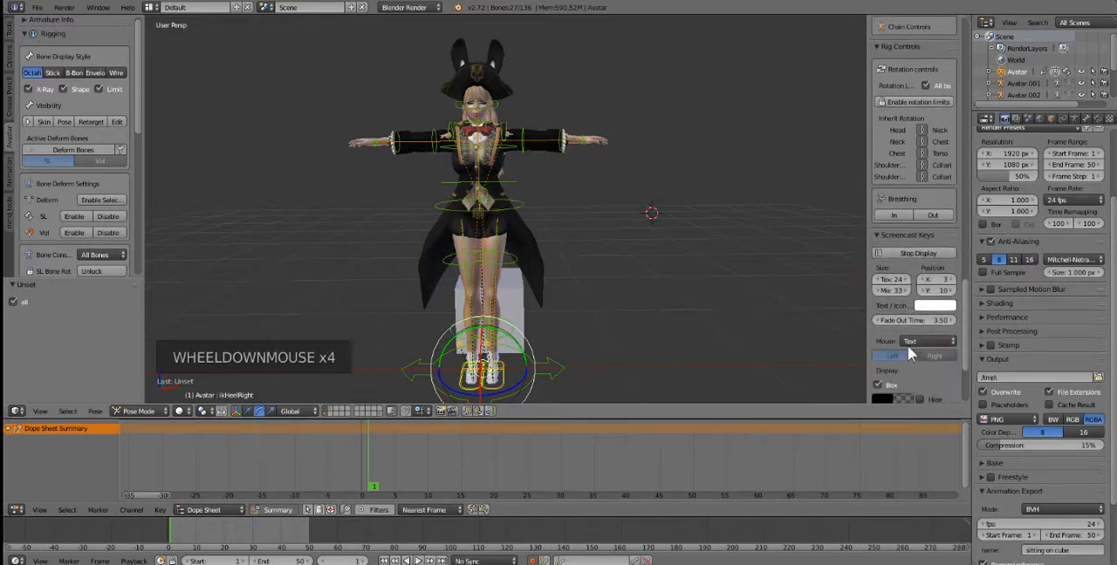
pyautogui.click(912, 338)
pyautogui.click(633, 310)
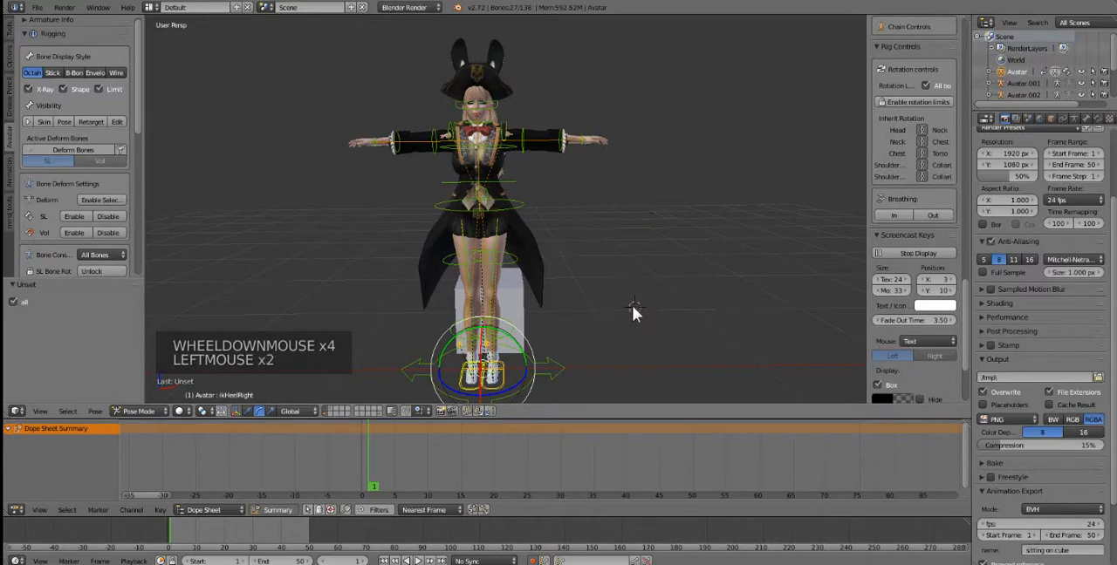
pyautogui.scroll(1, 636, 302)
pyautogui.scroll(-1, 611, 283)
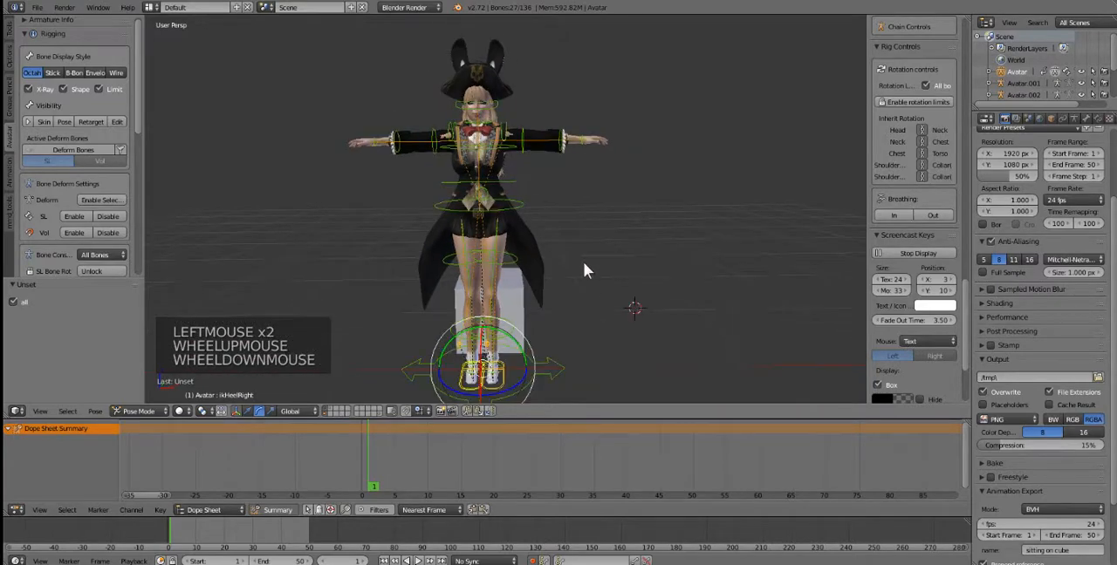
pyautogui.press('a')
pyautogui.press('a')
pyautogui.press('a')
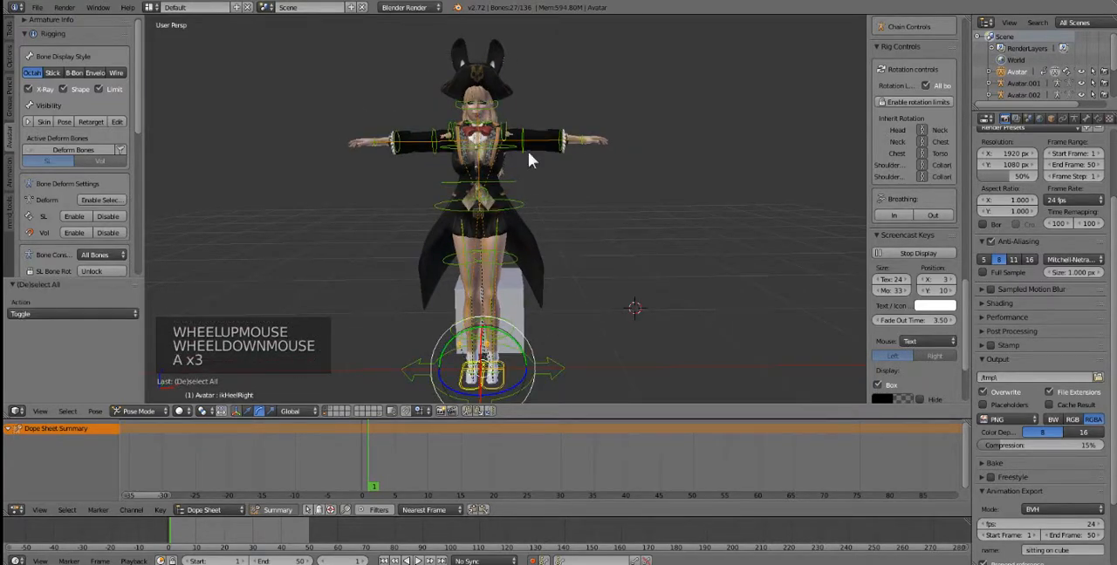
pyautogui.press('i')
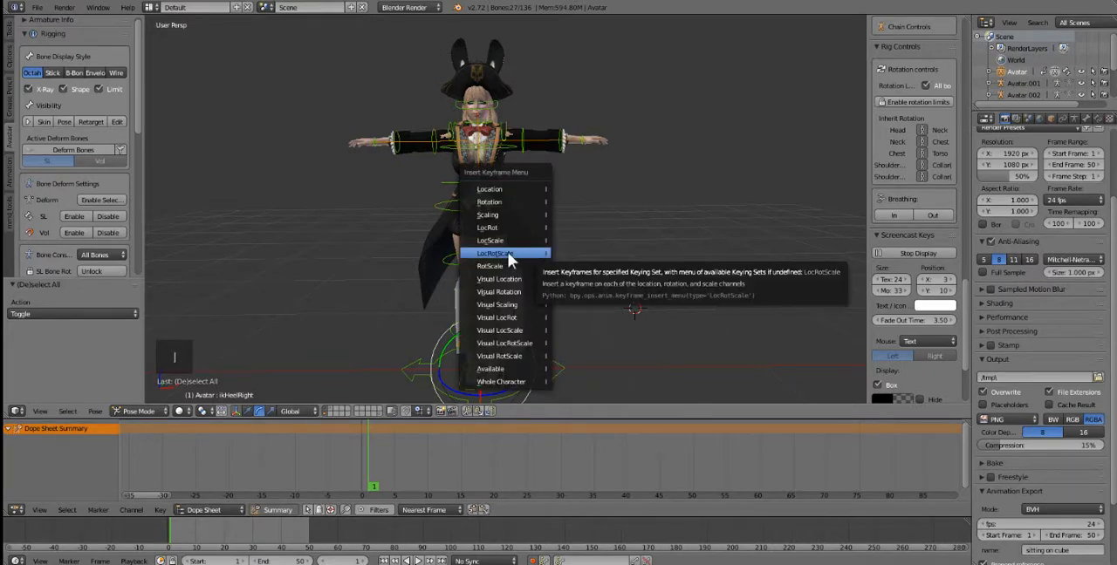
pyautogui.click(508, 252)
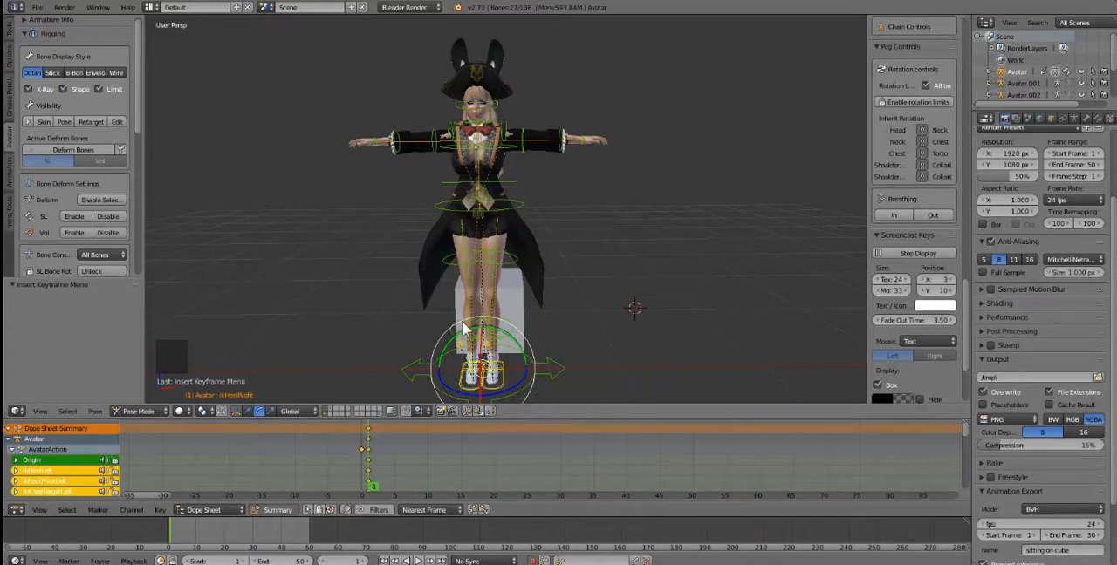
pyautogui.hotkey('ctrl', 'z')
pyautogui.hotkey('ctrl', 'z')
# Step: Go back to frame 0 and insert a LocRotScale keyframe on all bones of the avatar rig
pyautogui.click(495, 335)
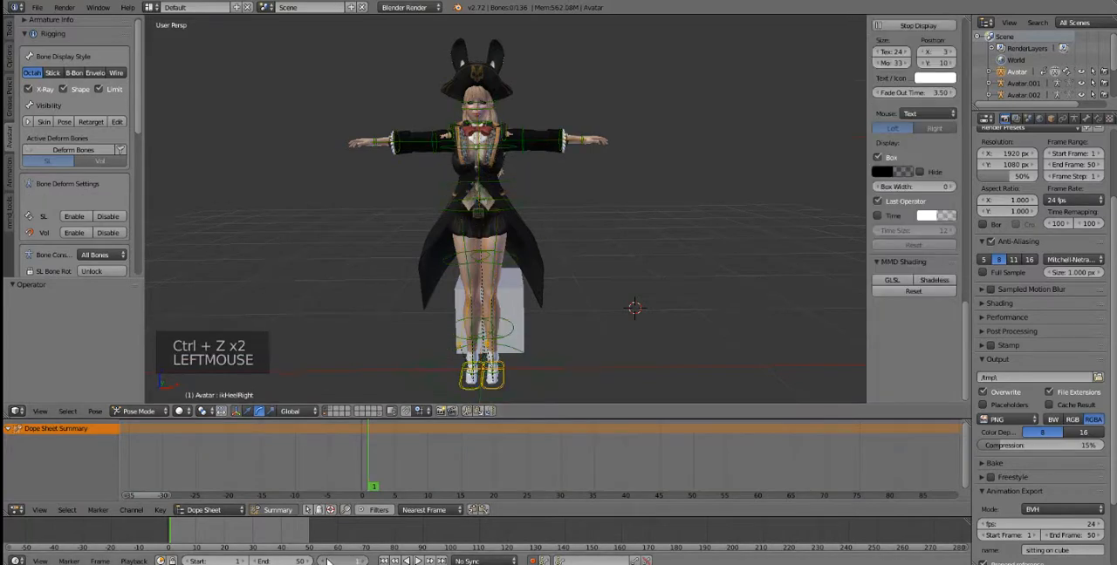
pyautogui.click(551, 207)
pyautogui.press('a')
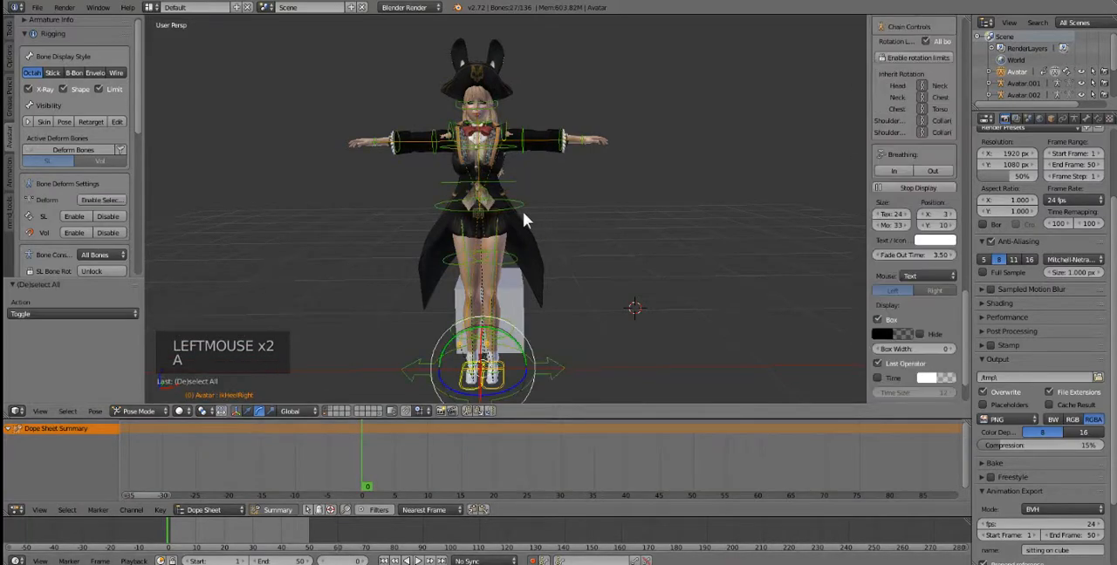
pyautogui.press('i')
pyautogui.click(524, 217)
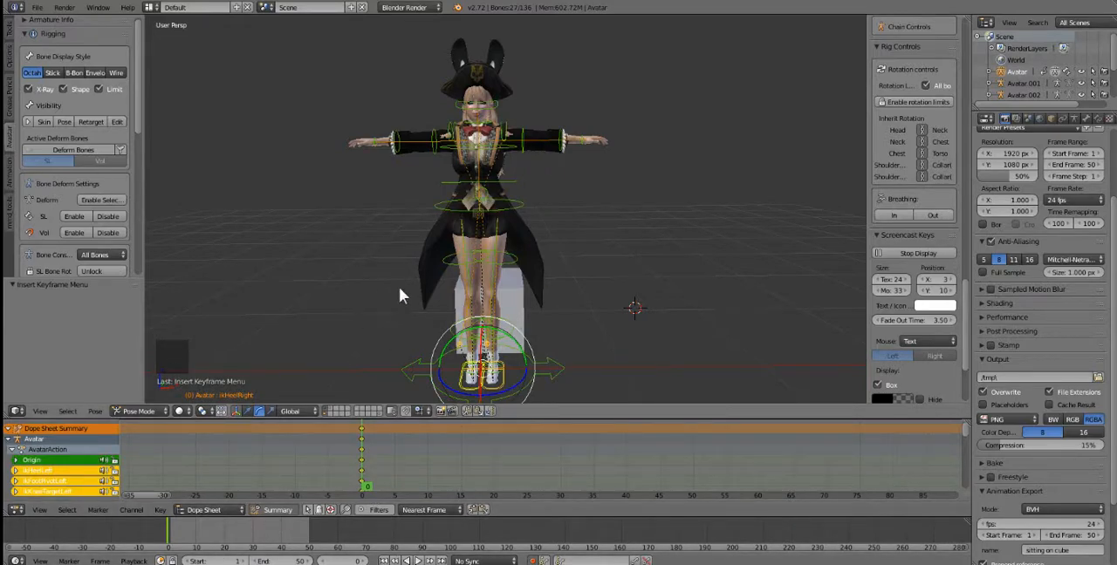
pyautogui.moveTo(398, 287); pyautogui.dragTo(486, 349, button='middle')
pyautogui.moveTo(502, 333); pyautogui.dragTo(511, 343, button='middle')
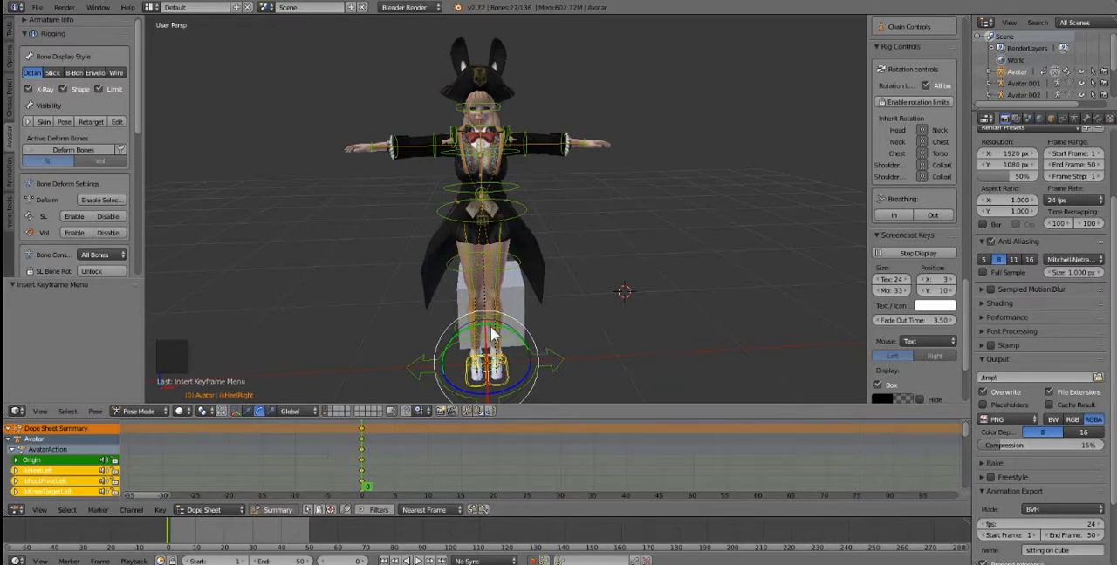
pyautogui.moveTo(491, 287); pyautogui.dragTo(499, 307, button='middle')
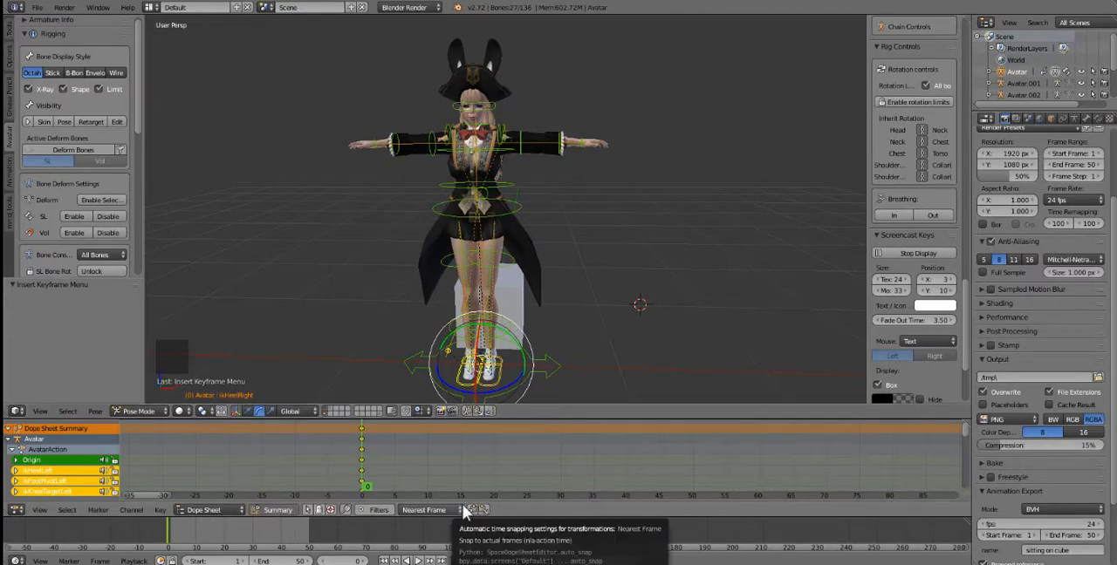
pyautogui.click(321, 503)
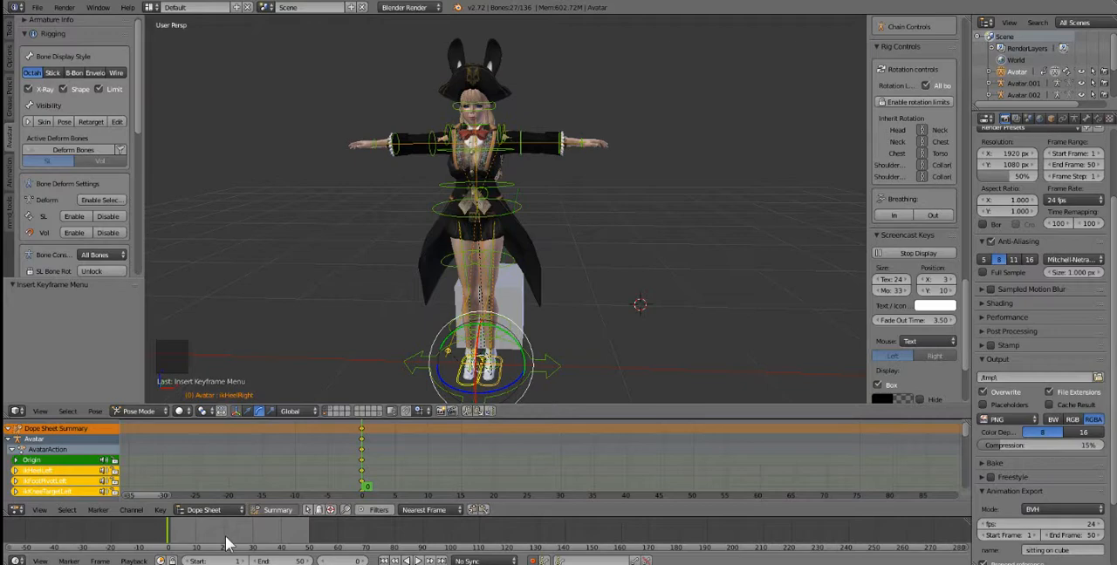
# Step: Switch the timeline scale from frames to seconds and make the timeline area taller, shrinking the 3D viewport
pyautogui.hotkey('ctrl', 't')
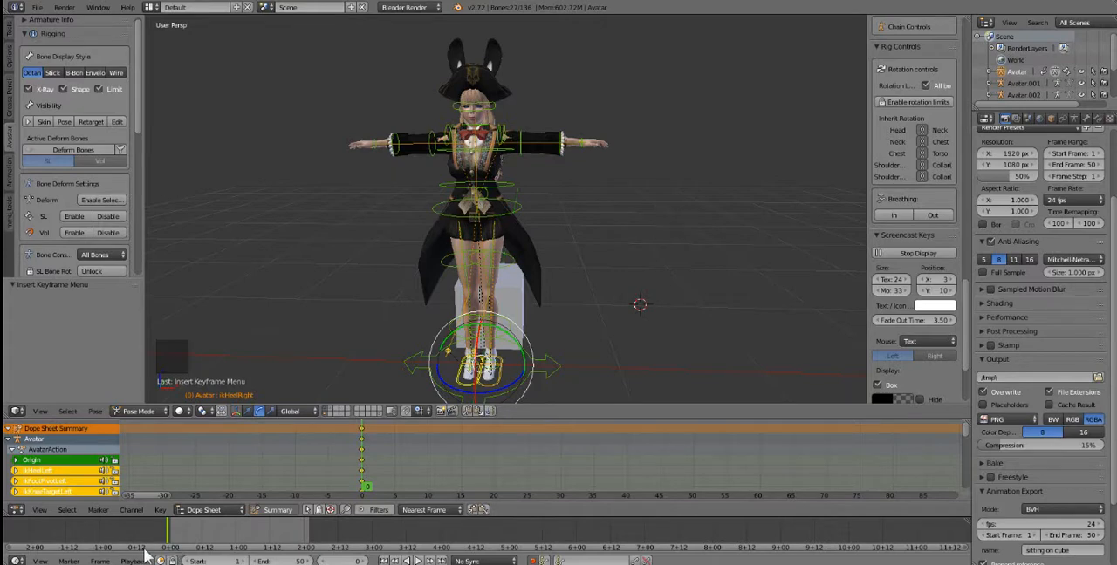
pyautogui.scroll(5, 209, 542)
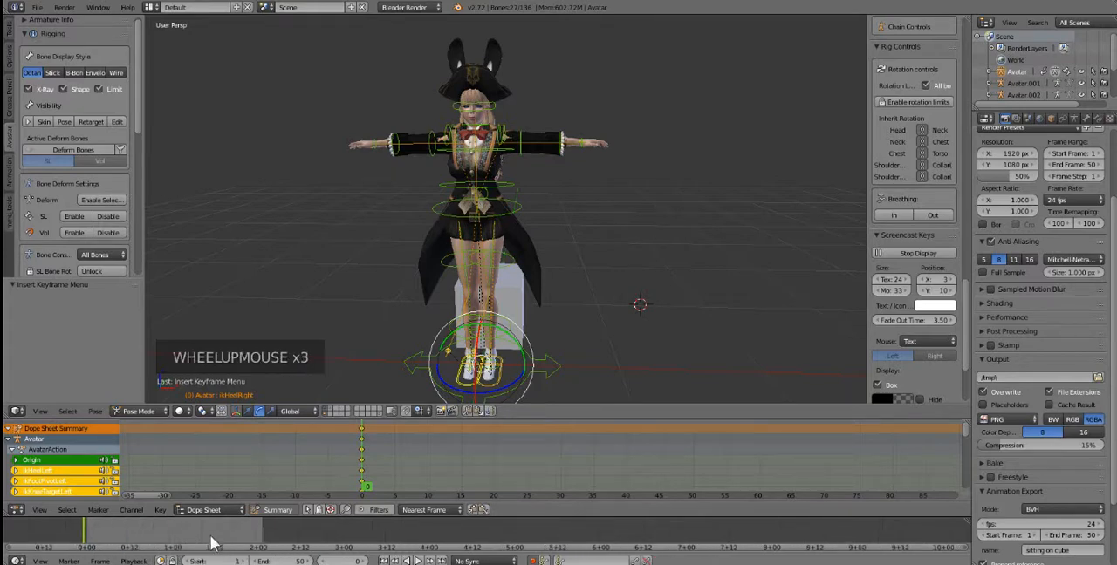
pyautogui.click(307, 469)
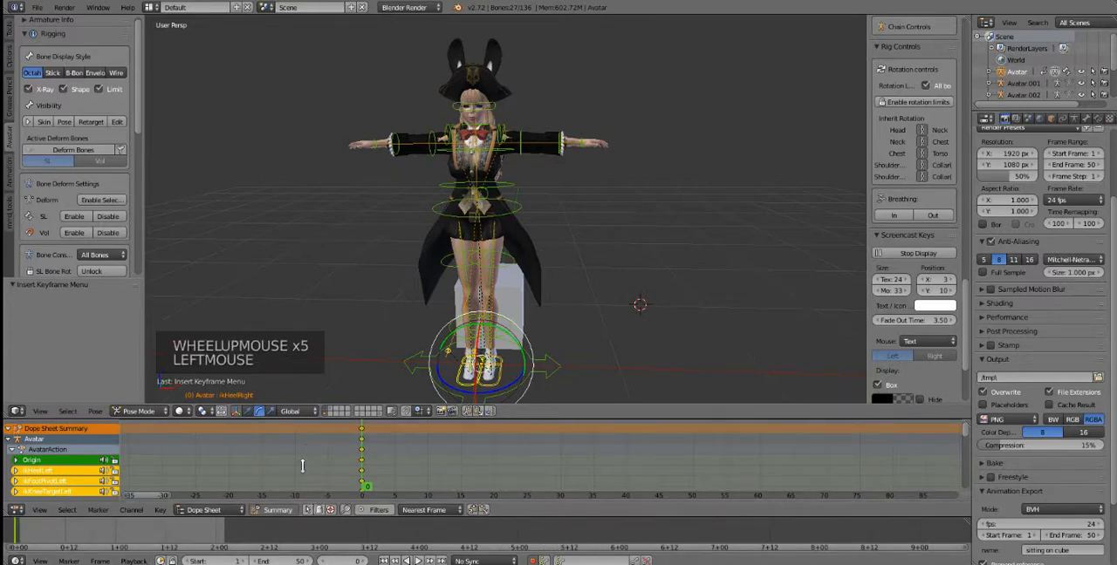
pyautogui.click(323, 514)
pyautogui.click(323, 514)
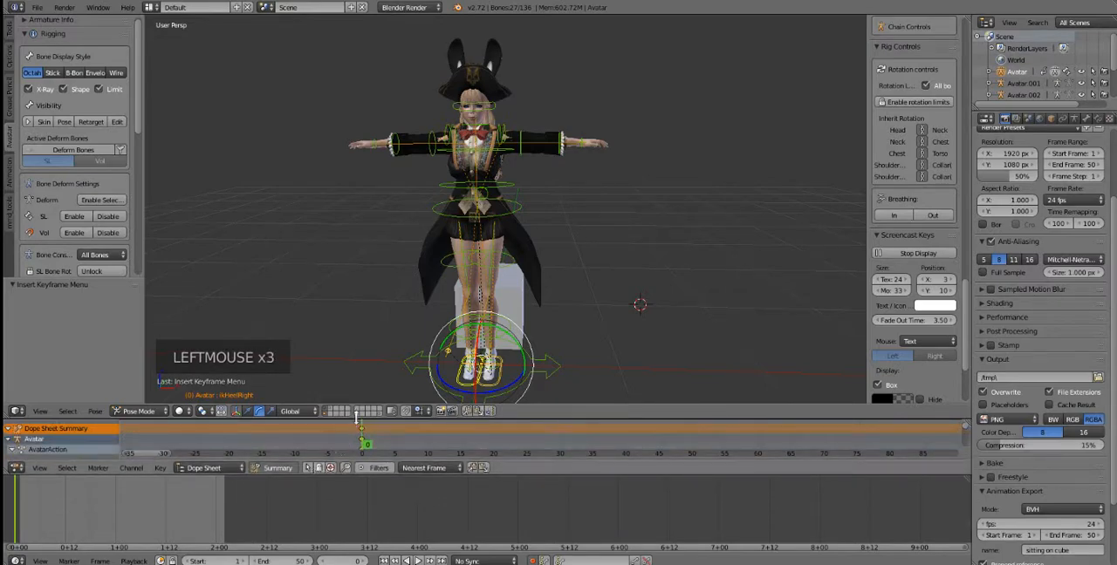
pyautogui.moveTo(354, 417); pyautogui.dragTo(355, 376)
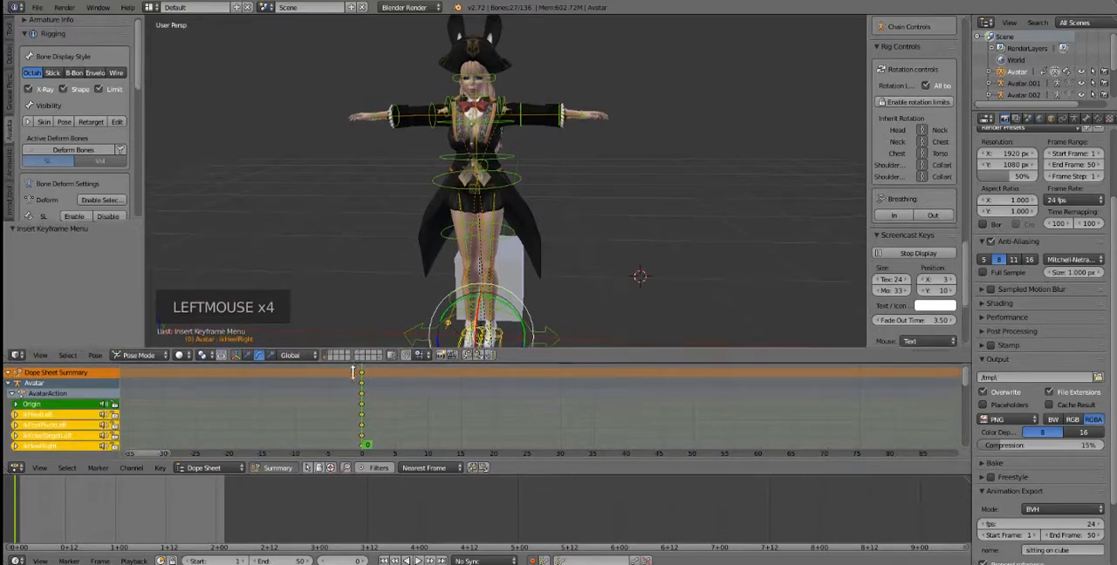
pyautogui.scroll(4, 261, 519)
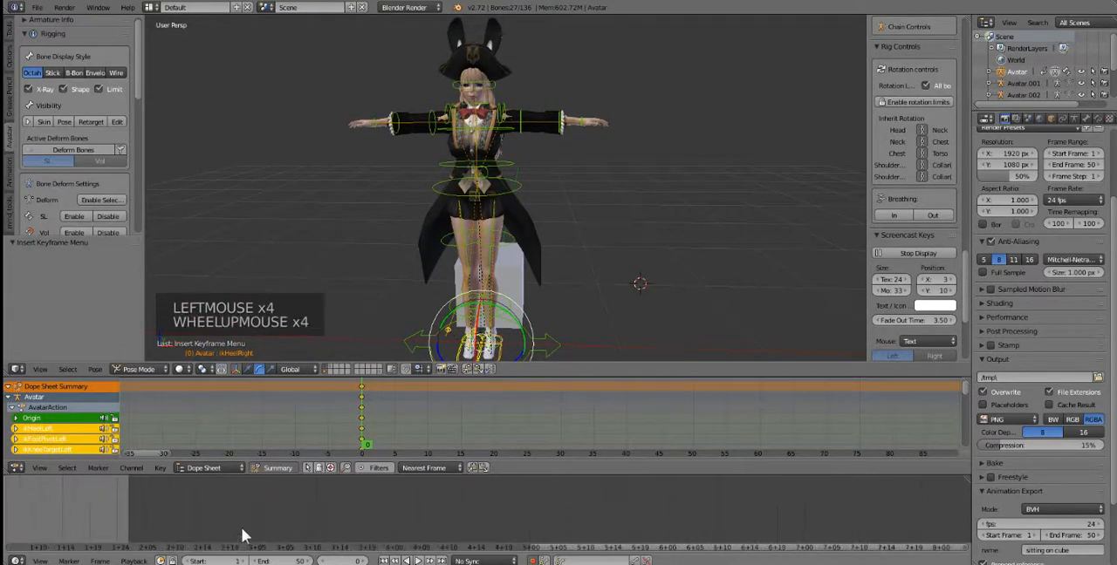
pyautogui.moveTo(159, 510); pyautogui.dragTo(388, 511, button='middle')
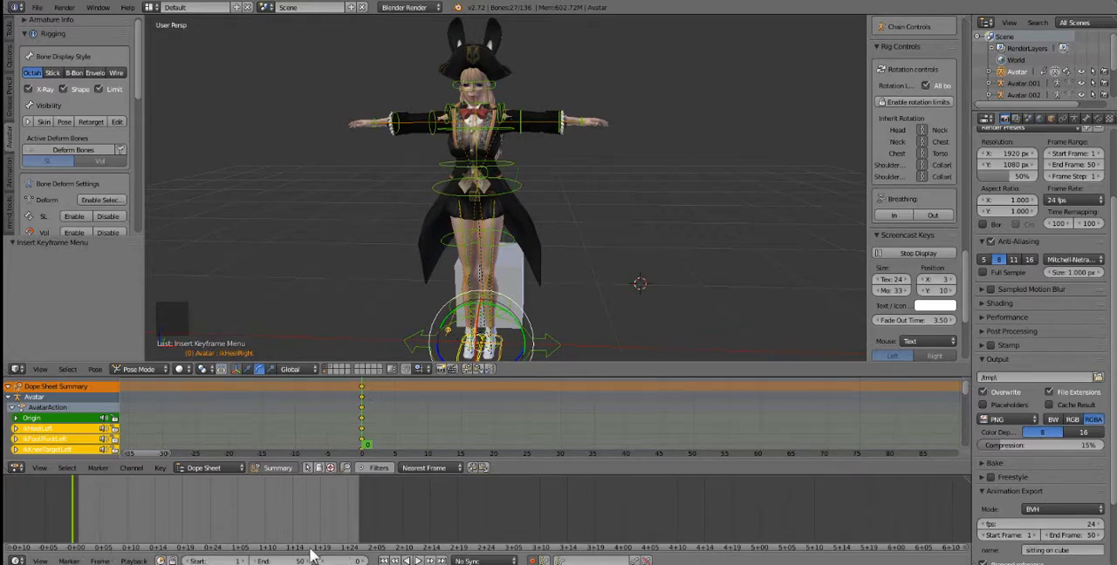
# Step: Extend the animation's end frame to 314
pyautogui.click(73, 552)
pyautogui.moveTo(283, 561); pyautogui.dragTo(328, 561)
pyautogui.scroll(-2, 322, 511)
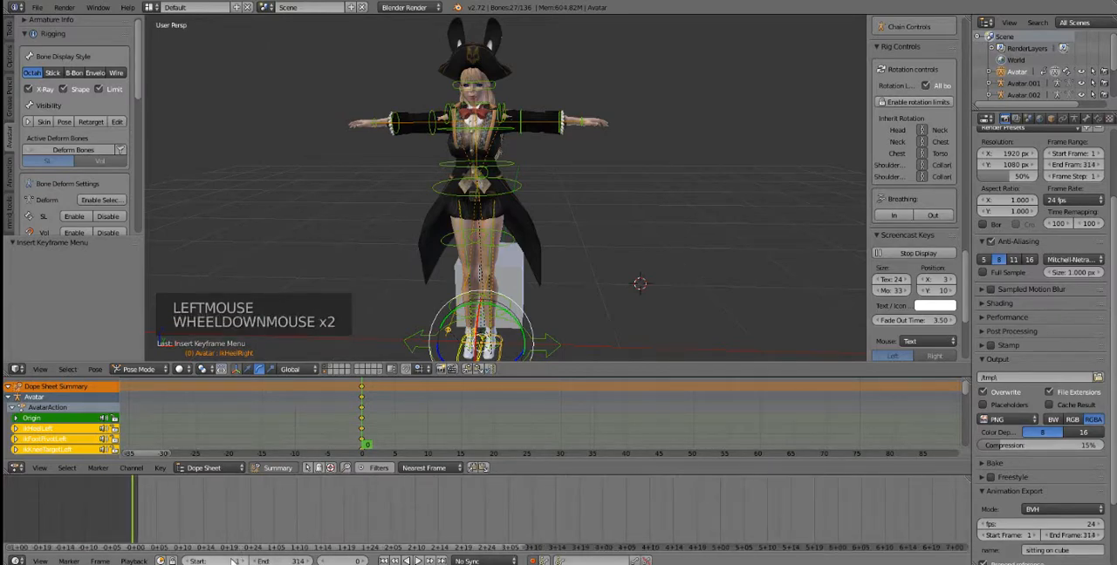
# Step: Step the current frame forward to 2 and scrub along the timeline to frame 32
pyautogui.click(363, 561)
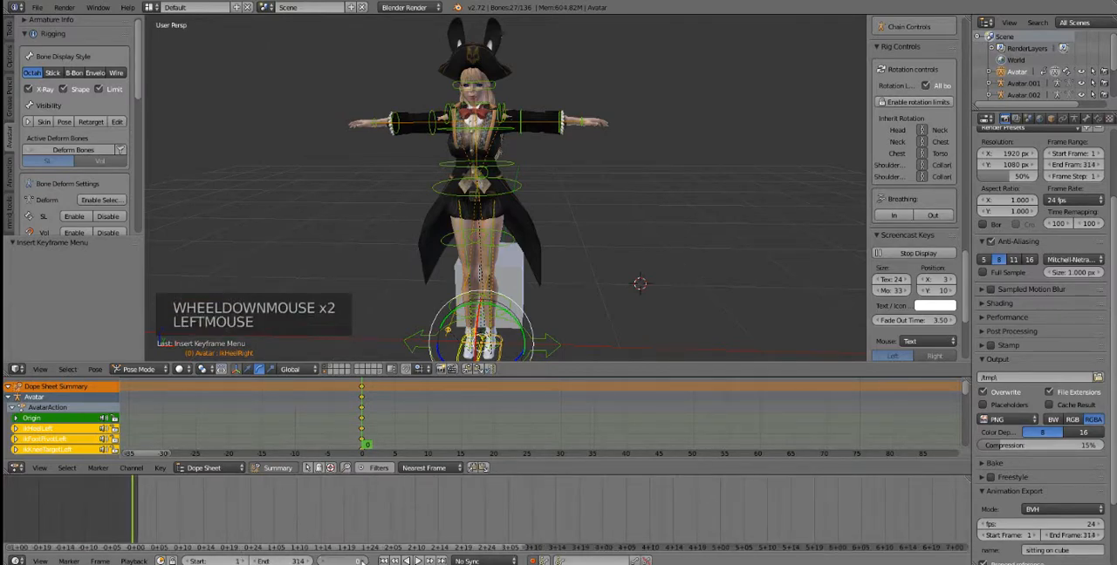
pyautogui.click(362, 561)
pyautogui.click(362, 562)
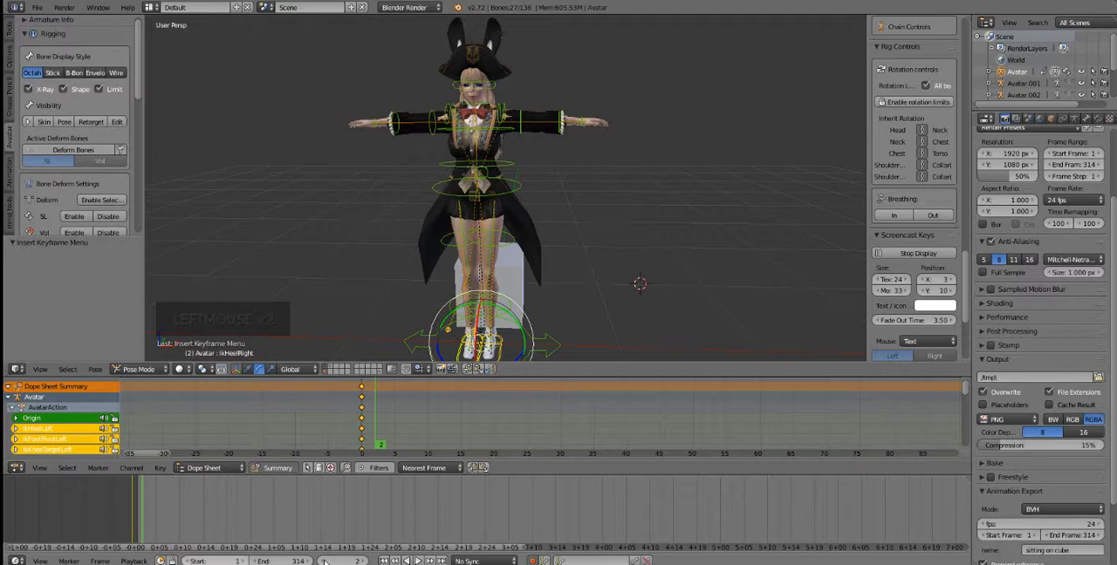
pyautogui.click(167, 548)
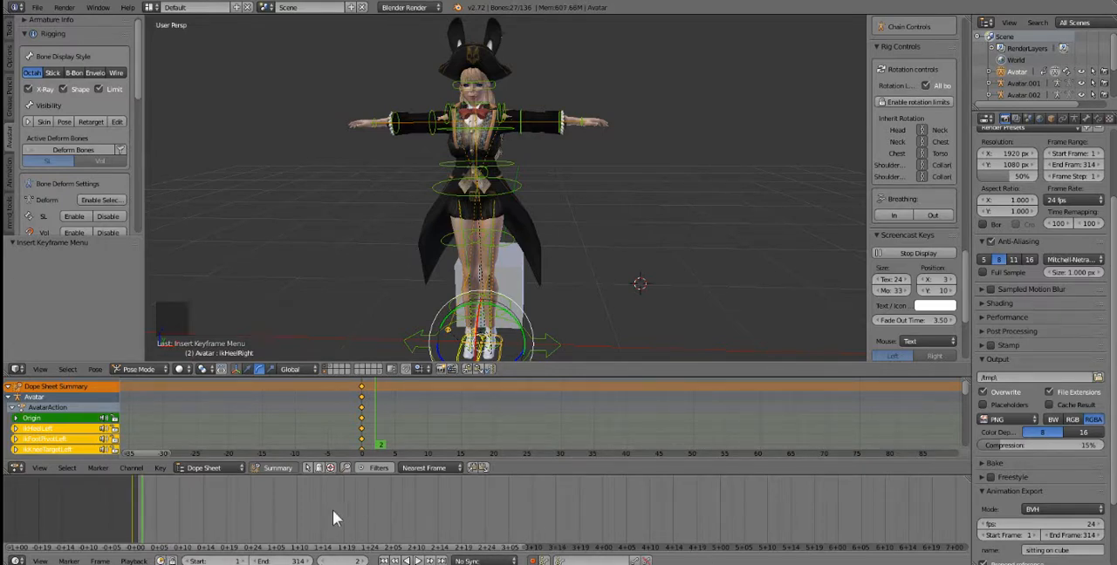
pyautogui.scroll(-2, 330, 513)
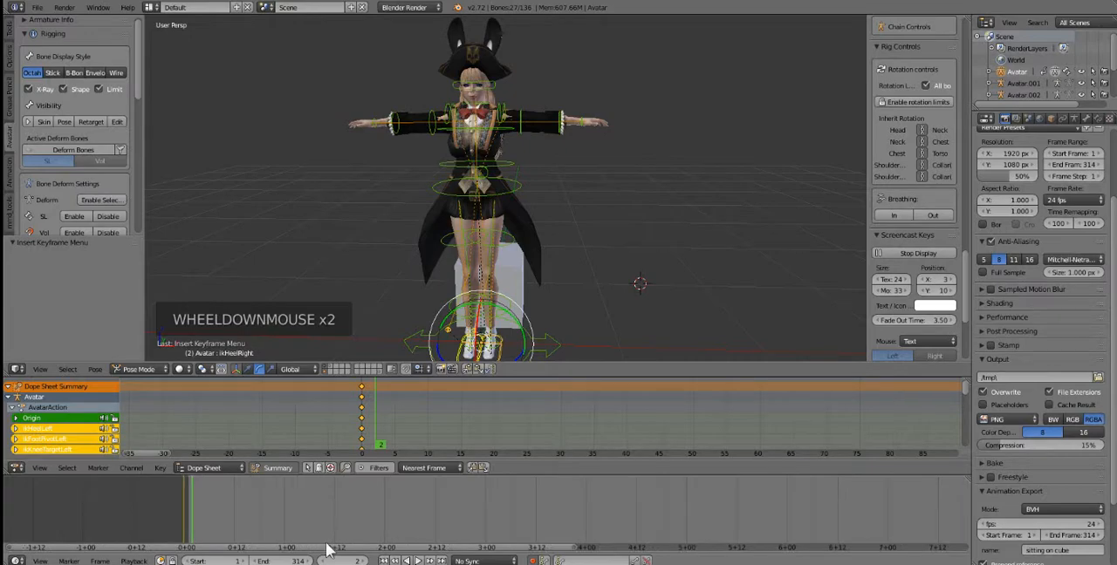
pyautogui.click(328, 548)
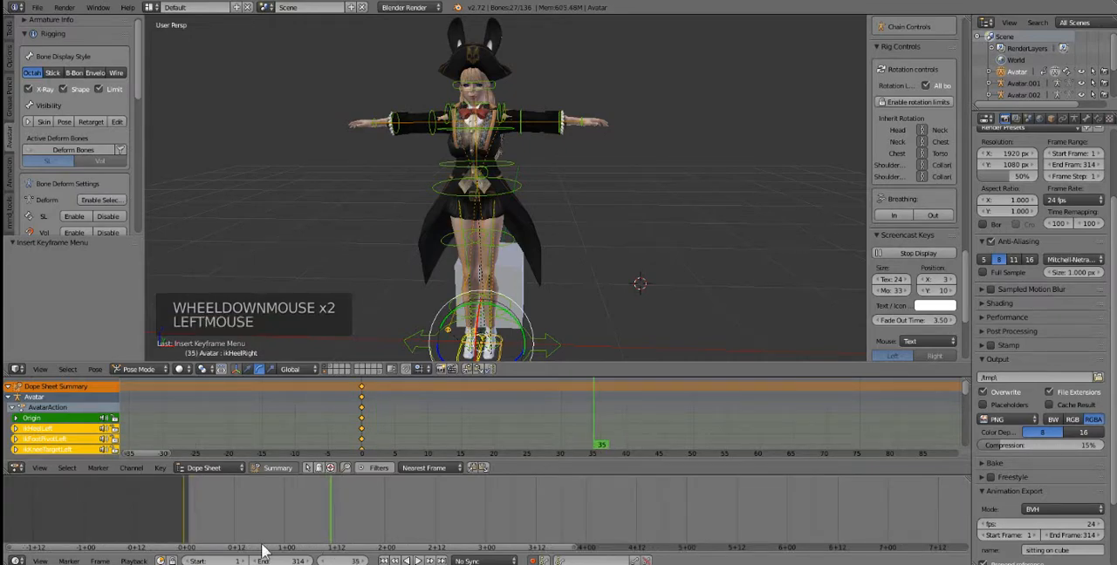
pyautogui.moveTo(320, 551); pyautogui.dragTo(719, 562)
# Step: Move the current frame to 1418, near the 59-second mark of the timeline
pyautogui.scroll(-10, 733, 529)
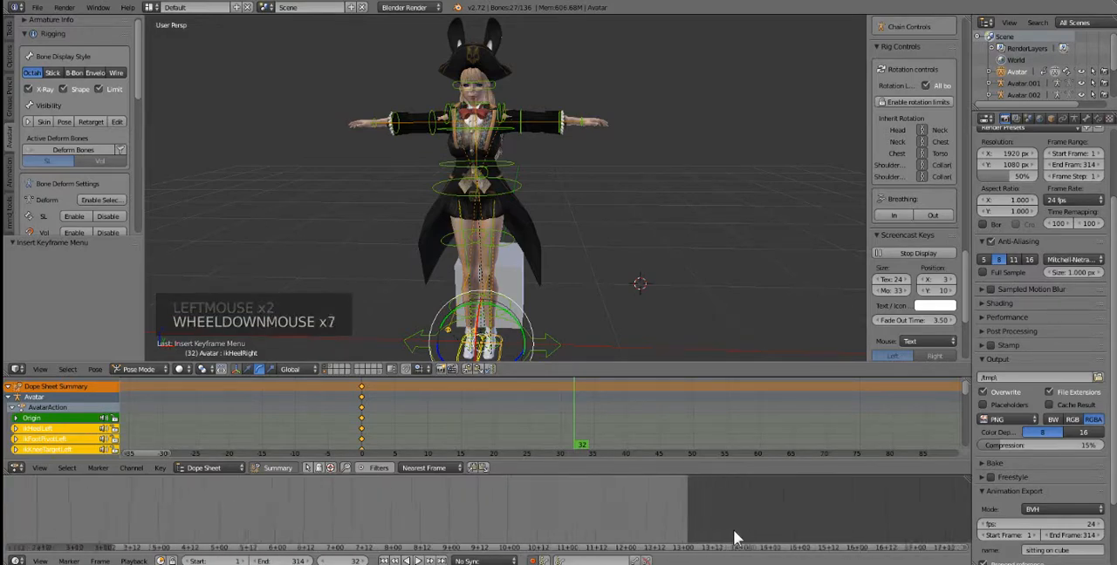
pyautogui.scroll(-1, 739, 531)
pyautogui.moveTo(727, 548); pyautogui.dragTo(1114, 553)
pyautogui.moveTo(606, 553); pyautogui.dragTo(840, 553)
pyautogui.scroll(-6, 691, 511)
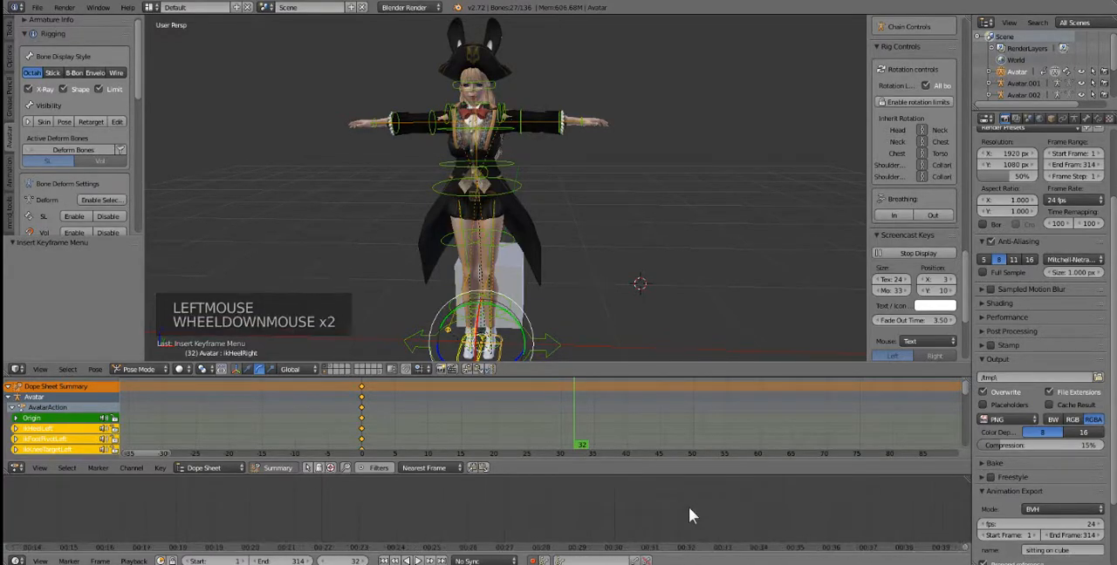
pyautogui.scroll(-2, 685, 502)
pyautogui.moveTo(668, 550); pyautogui.dragTo(935, 545)
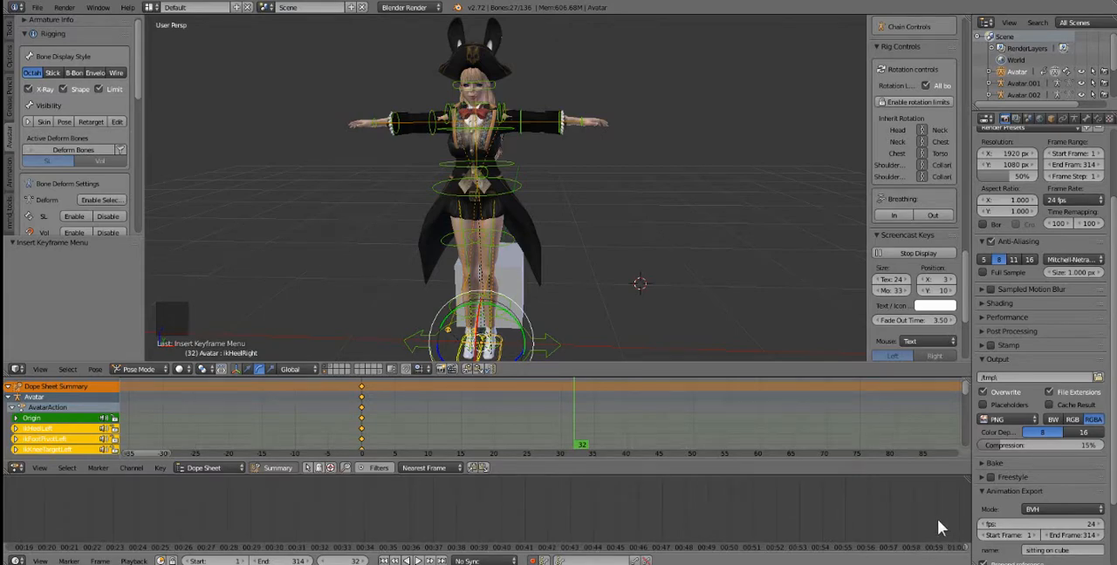
pyautogui.click(937, 523)
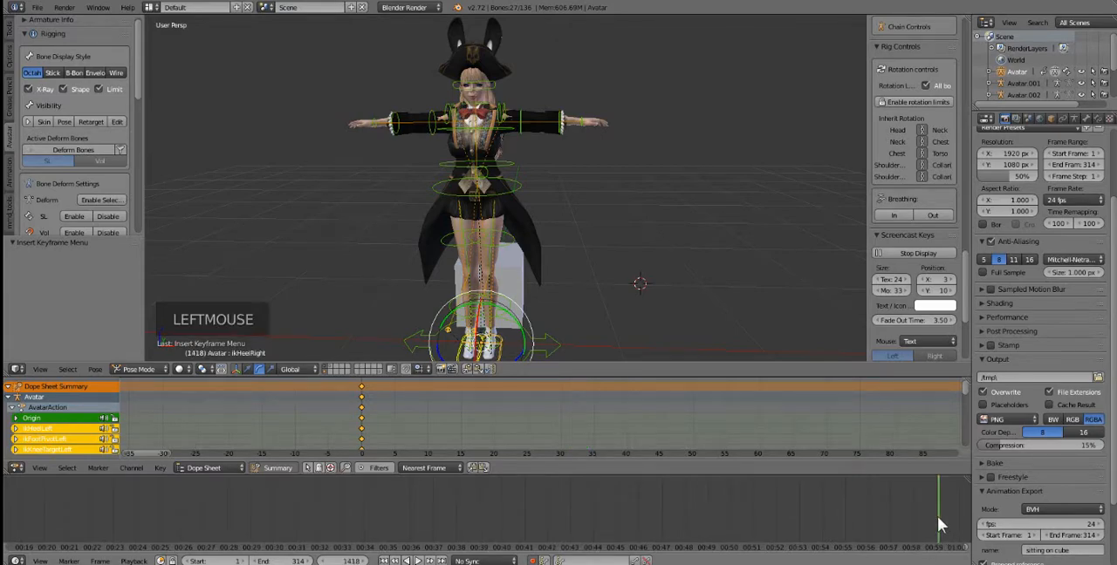
# Step: Set the animation's end frame to 1418
pyautogui.click(349, 561)
pyautogui.press('Return')
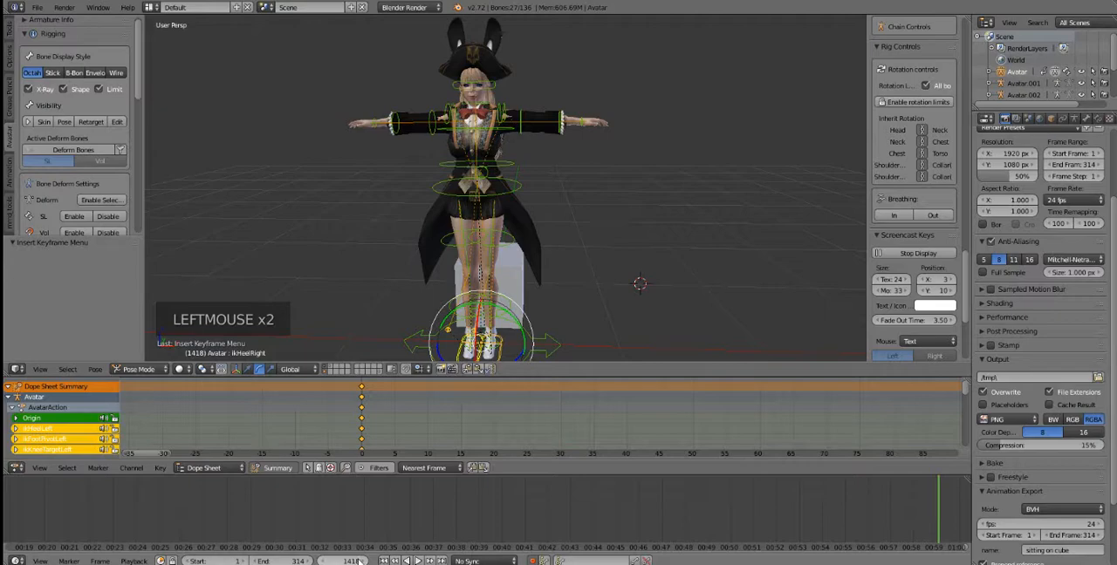
pyautogui.click(283, 561)
pyautogui.press('BackSpace')
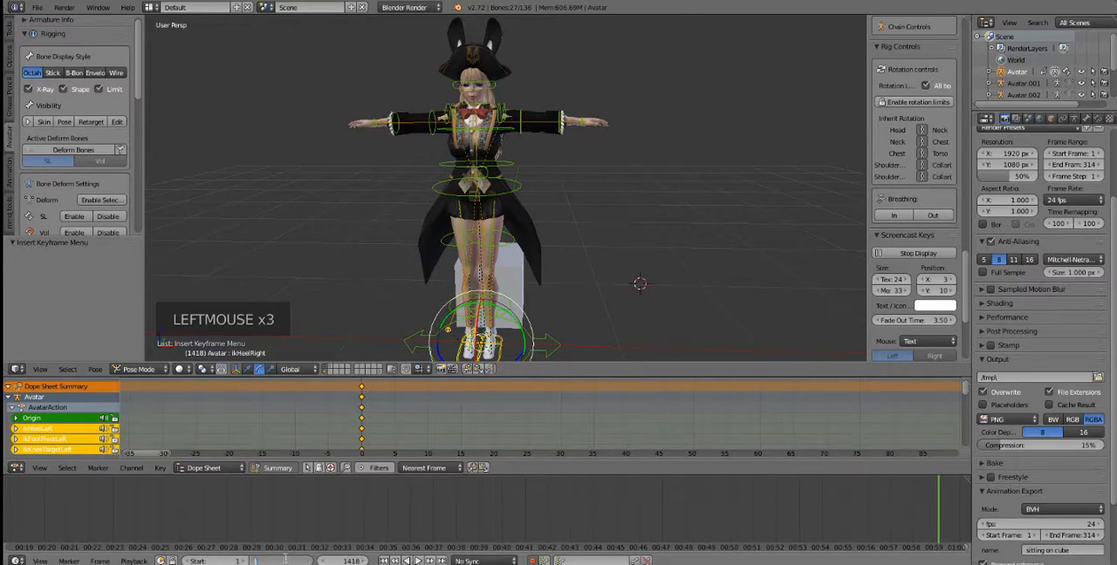
pyautogui.write('14')
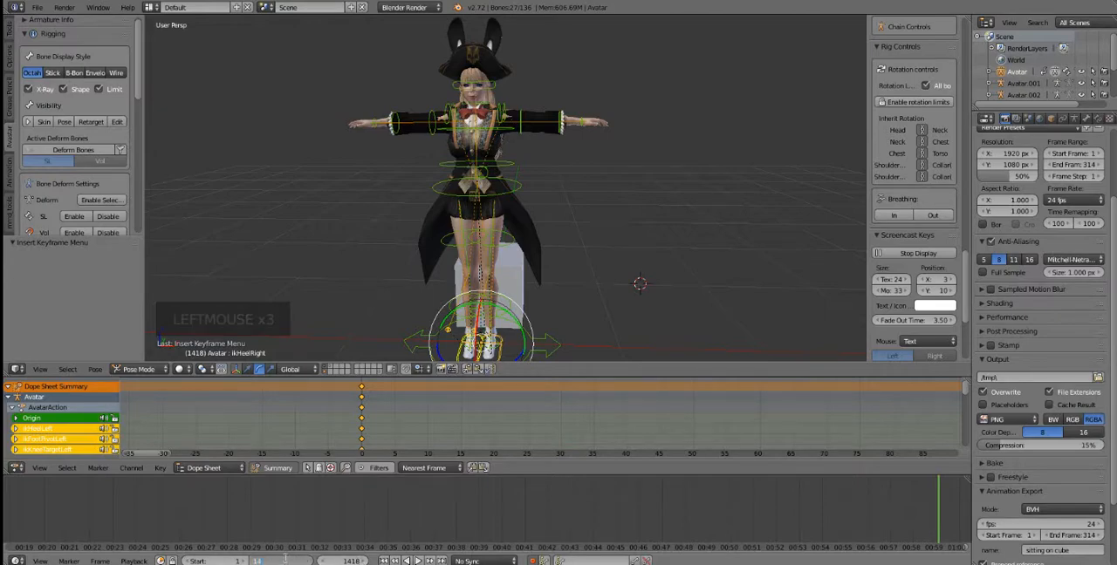
pyautogui.write('18')
pyautogui.press('Return')
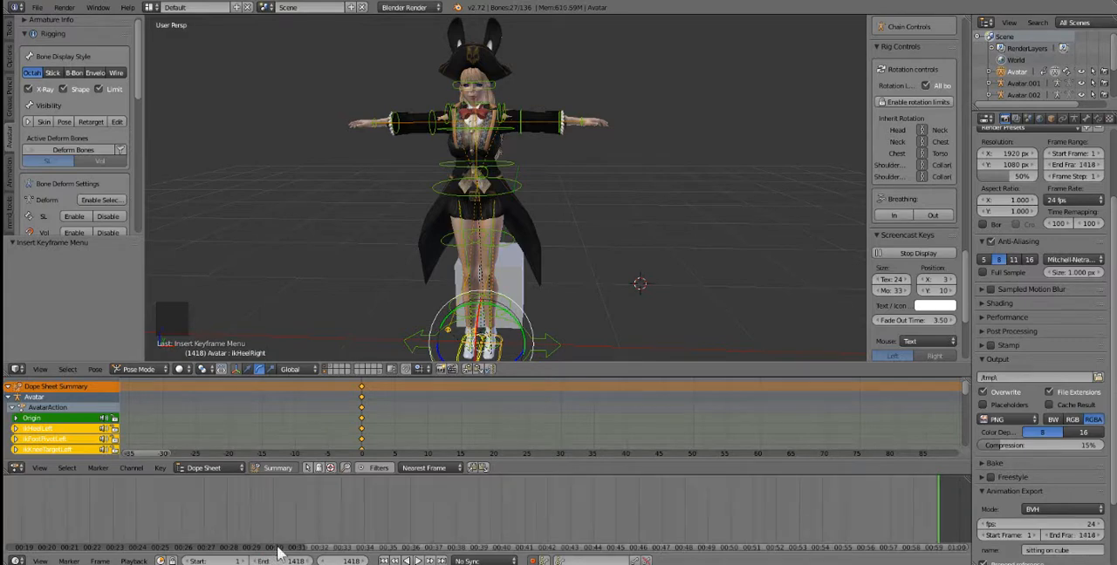
# Step: Set the frame rate in the animation export settings to 10 fps
pyautogui.scroll(-3, 469, 504)
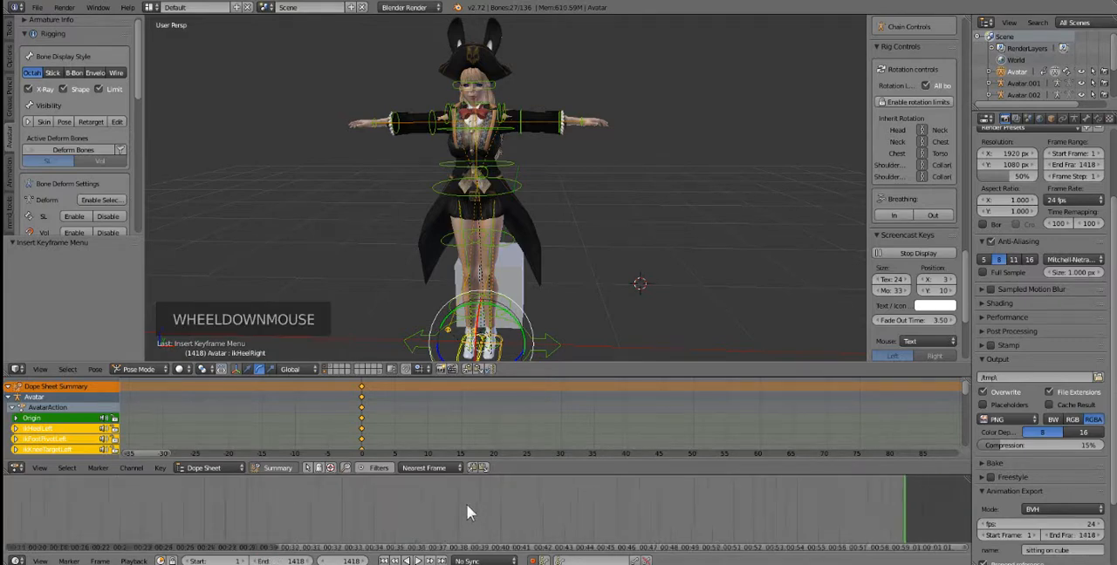
pyautogui.click(327, 549)
pyautogui.moveTo(328, 548); pyautogui.dragTo(203, 553)
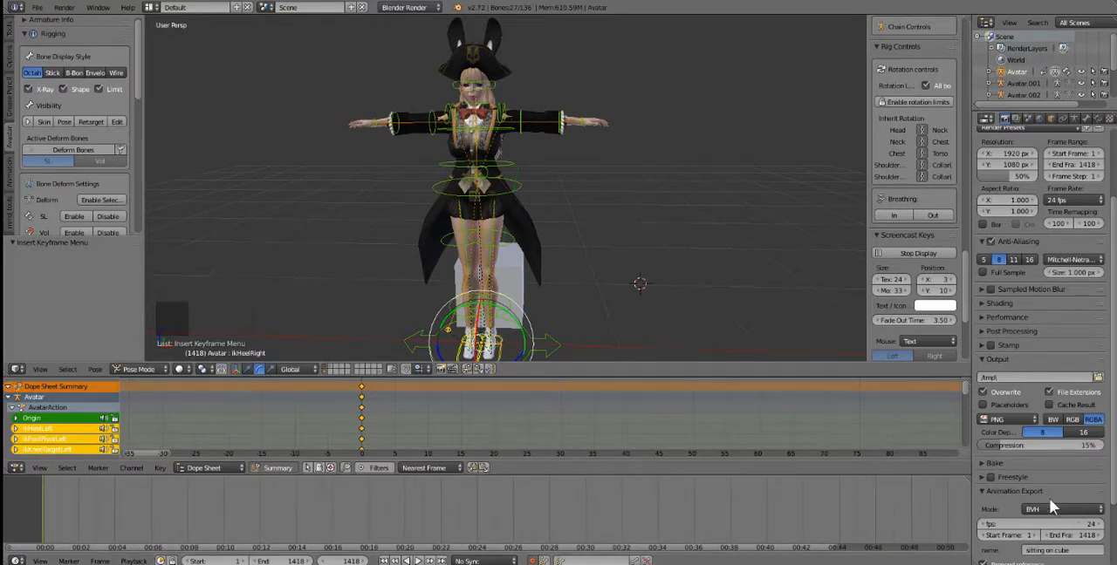
pyautogui.scroll(-2, 1026, 464)
pyautogui.click(1010, 119)
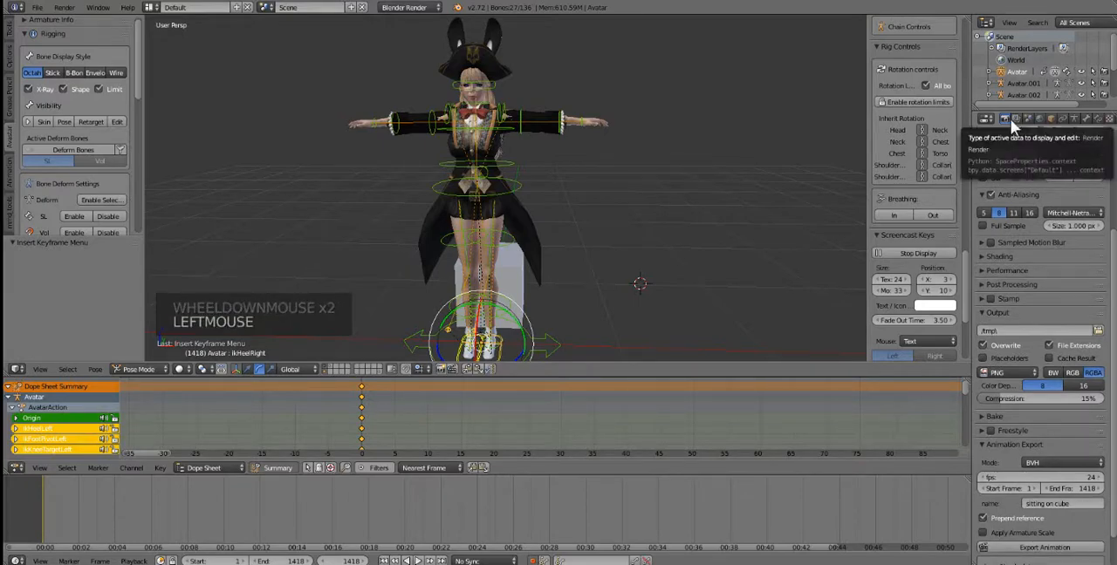
pyautogui.scroll(-1, 1037, 434)
pyautogui.scroll(-1, 1034, 432)
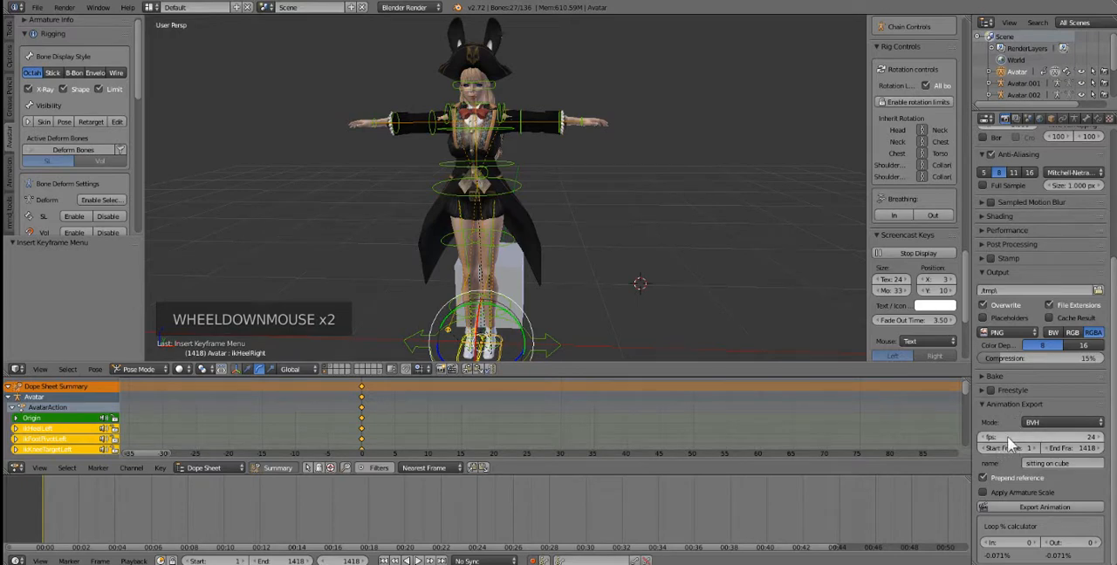
pyautogui.click(1048, 436)
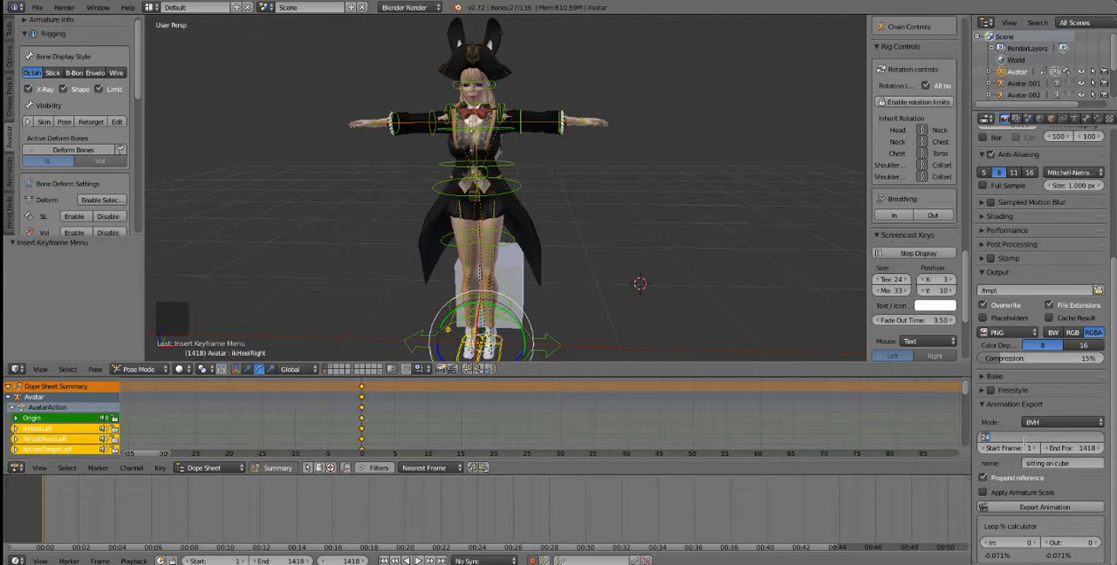
pyautogui.write('10')
pyautogui.press('Return')
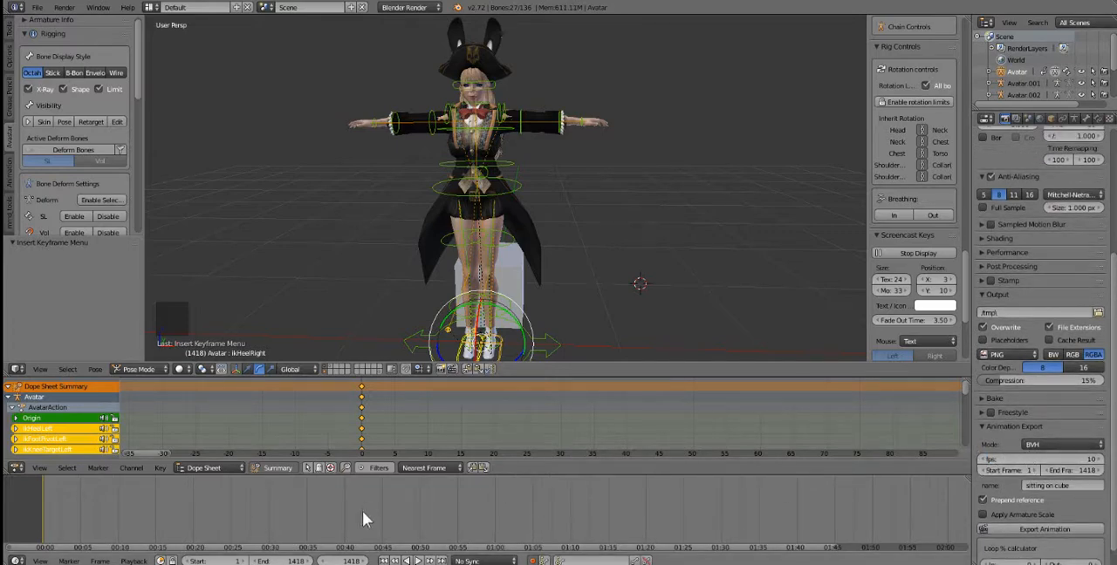
# Step: Move the current frame to 576, near the 58-second mark of the timeline
pyautogui.scroll(-6, 309, 528)
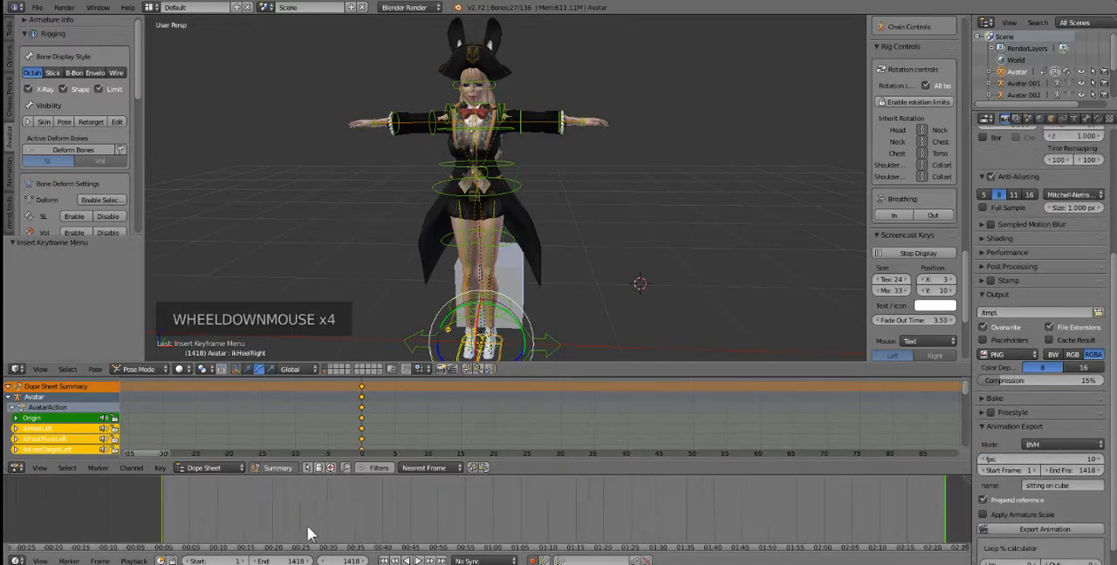
pyautogui.click(375, 552)
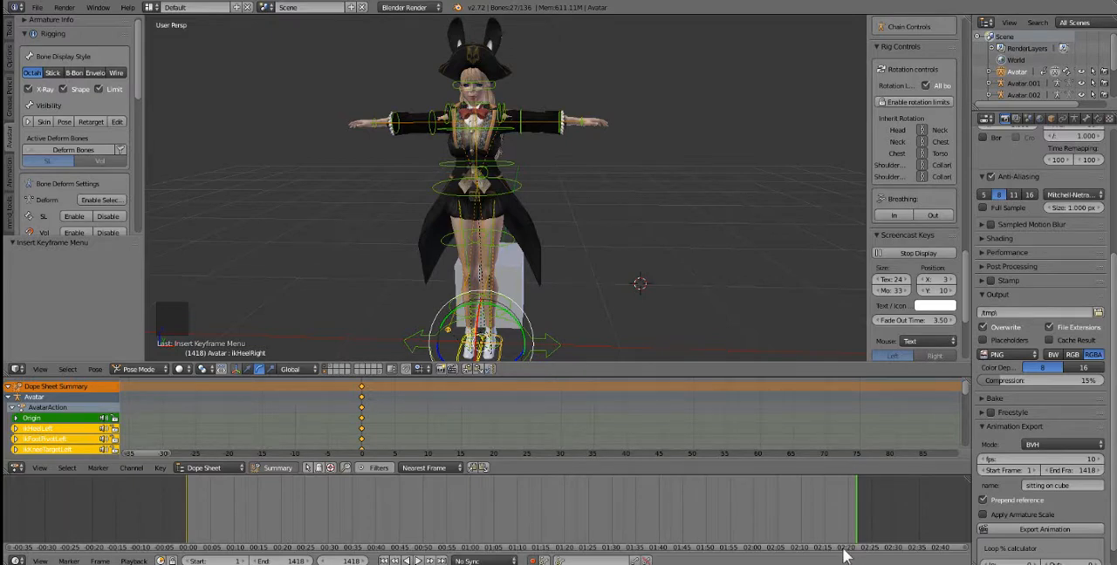
pyautogui.click(458, 518)
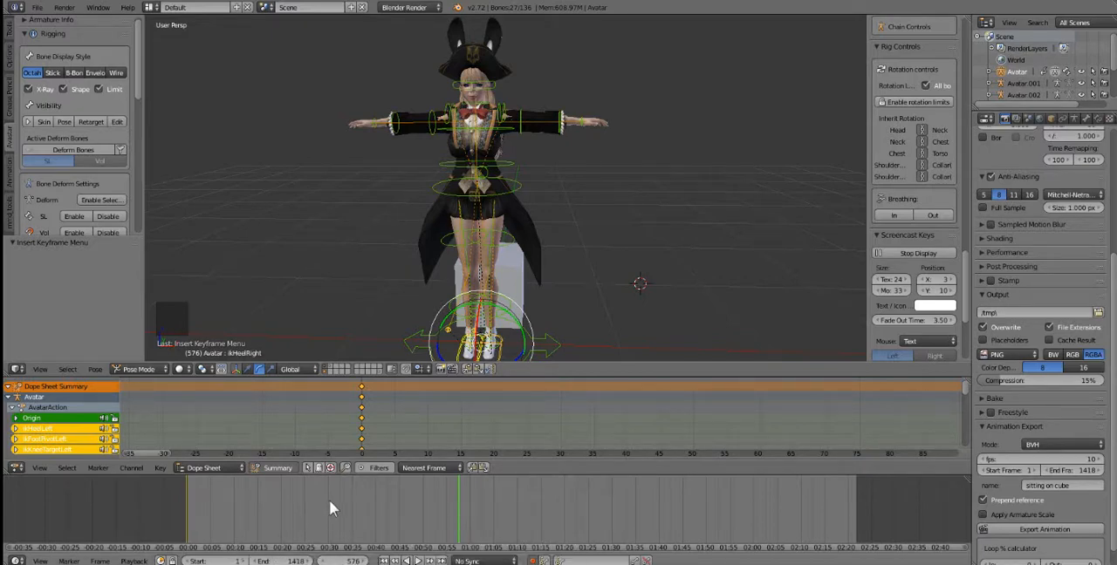
pyautogui.moveTo(513, 297); pyautogui.dragTo(517, 294, button='middle')
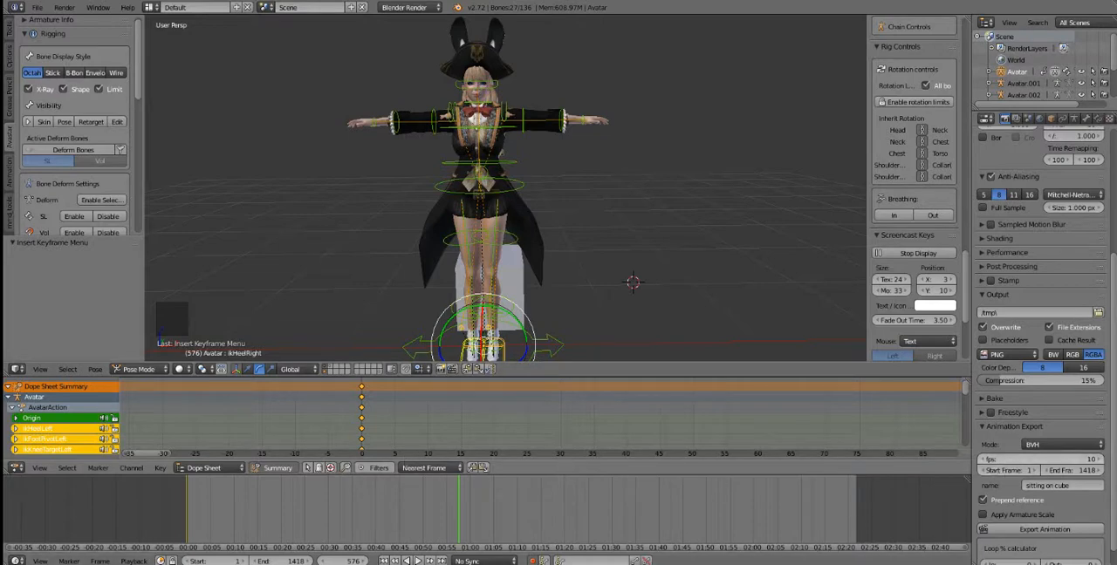
# Step: Set the animation export frame rate to 24 fps
pyautogui.click(994, 459)
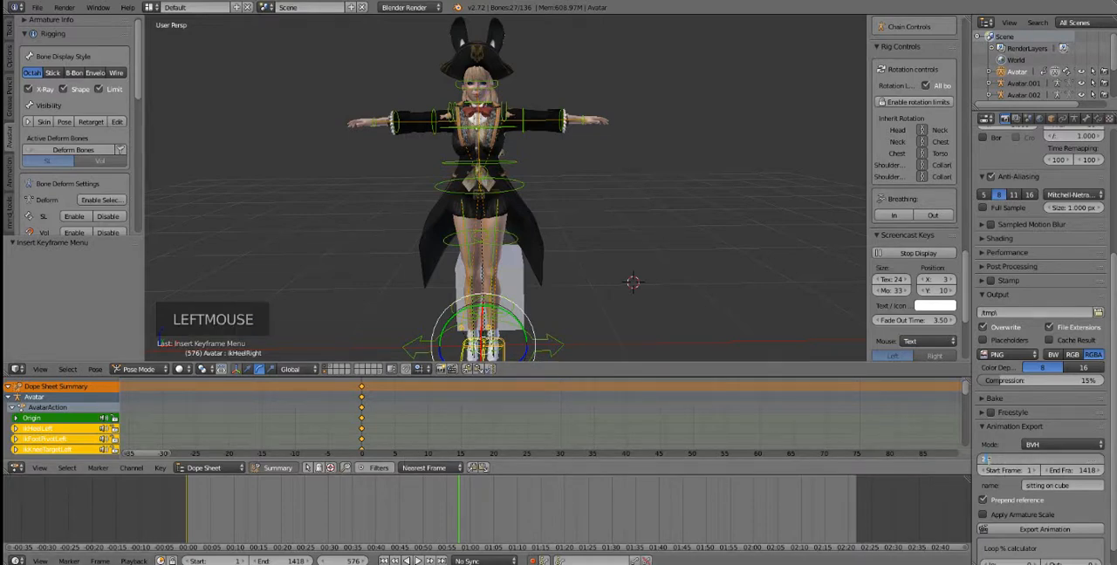
pyautogui.write('24')
pyautogui.press('Return')
# Step: Set the BVH export frame rate to 30 fps
pyautogui.scroll(-2, 989, 462)
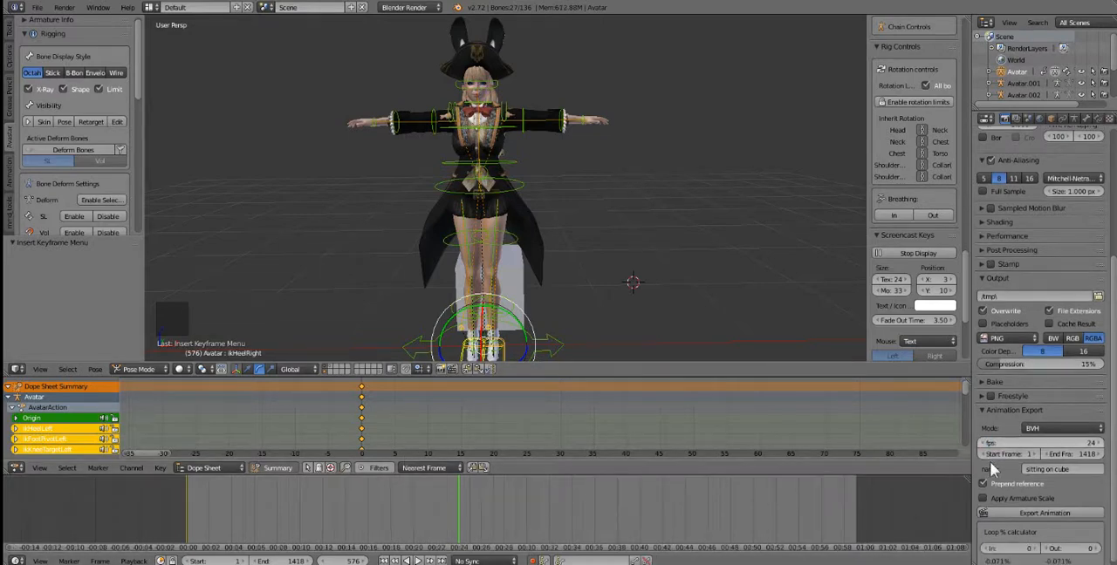
pyautogui.click(1009, 437)
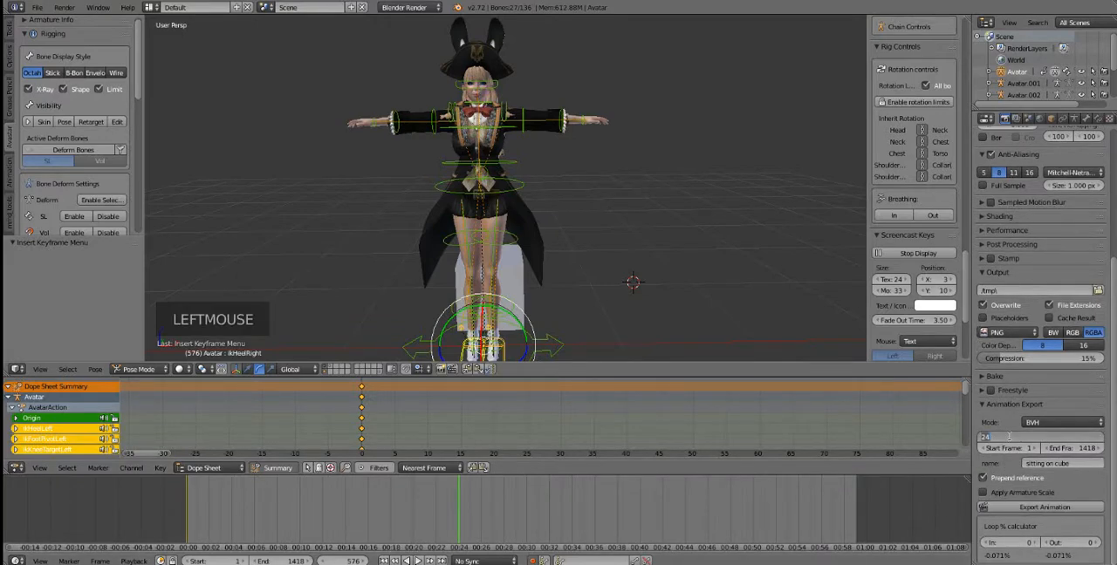
pyautogui.write('30')
pyautogui.press('Return')
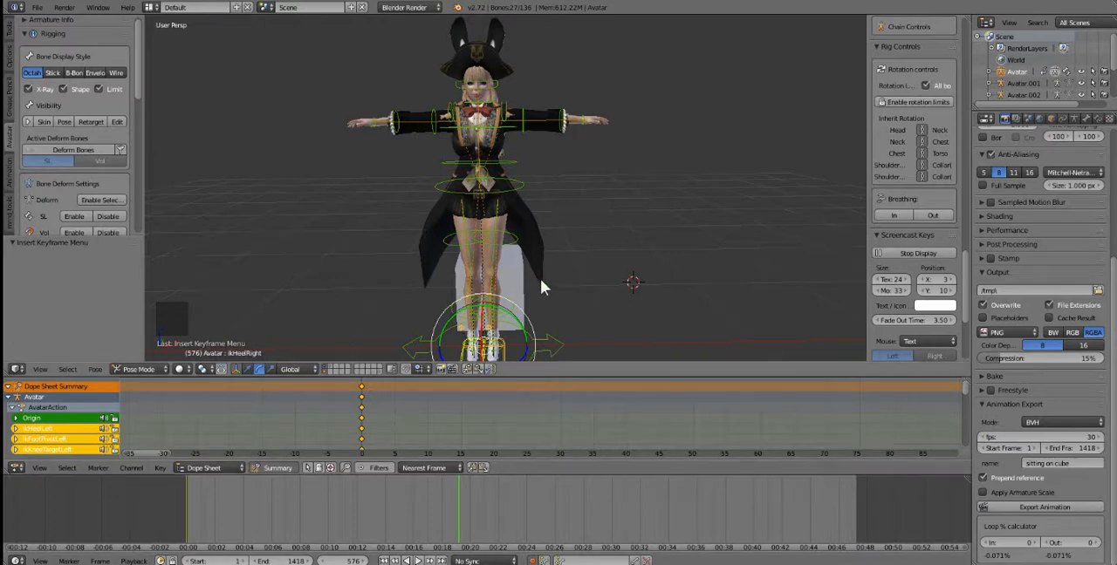
# Step: Return the current frame to 0, try jumping to the next keyframe, and advance to frame 1
pyautogui.moveTo(540, 278); pyautogui.dragTo(533, 277, button='middle')
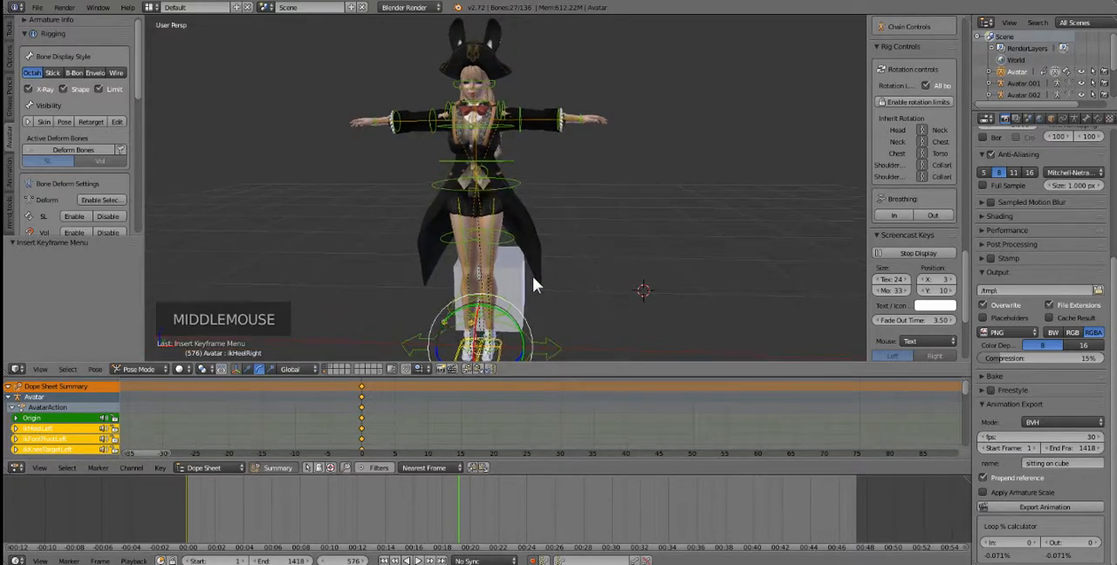
pyautogui.click(187, 500)
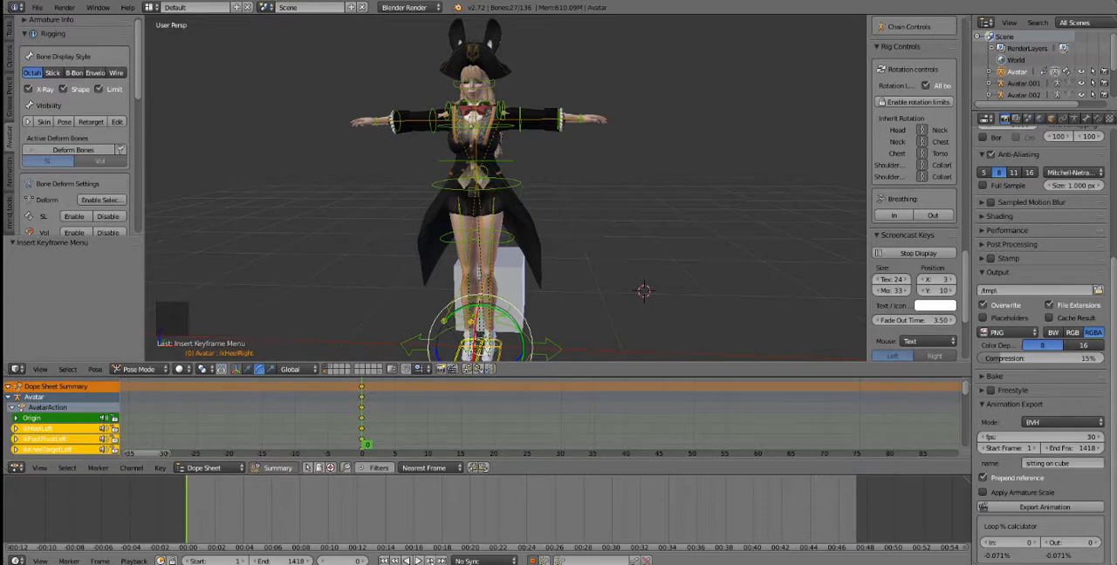
pyautogui.click(429, 561)
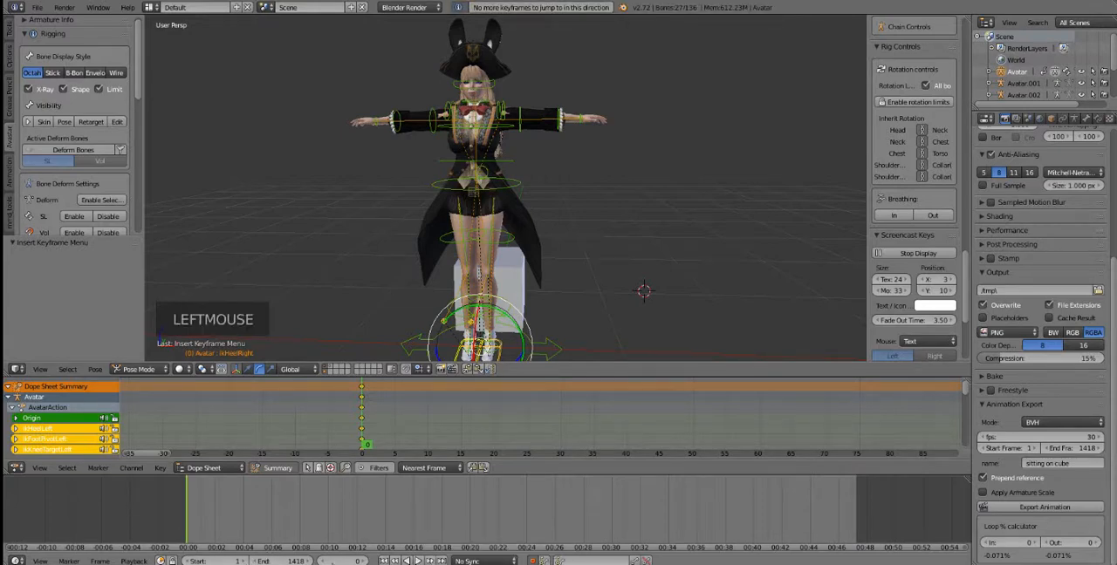
pyautogui.click(429, 560)
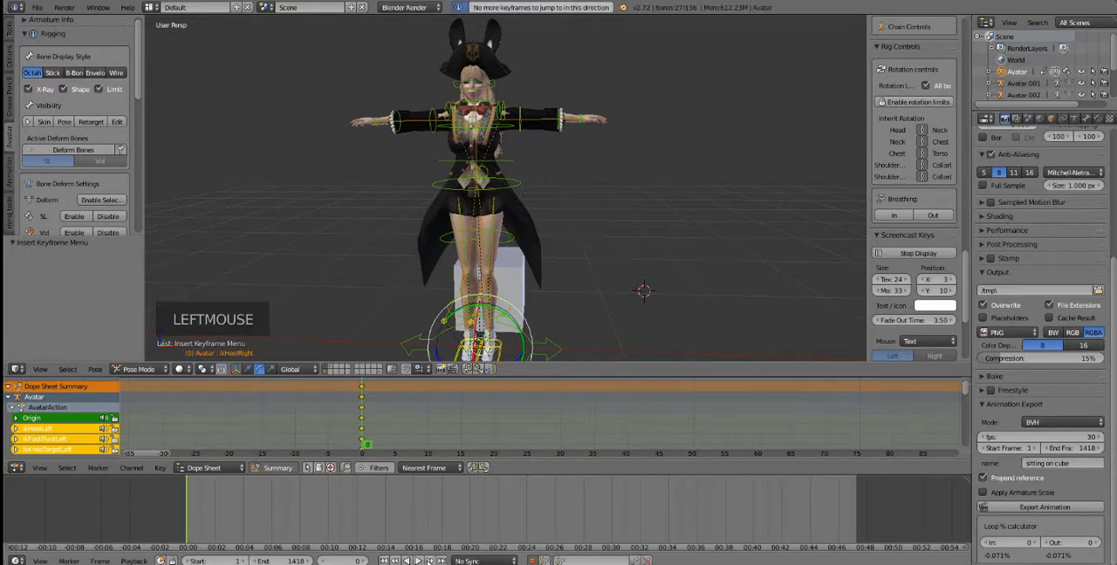
pyautogui.click(366, 561)
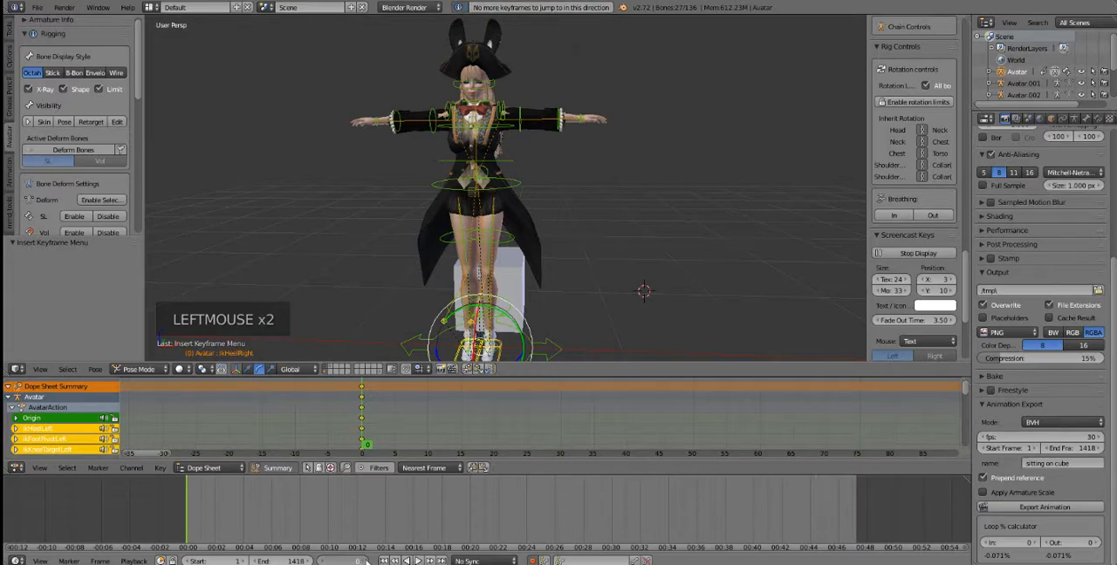
# Step: Select the COG bone and move it back and down over the cube by about X 0.088, Y 0.389, Z -0.409
pyautogui.moveTo(612, 204); pyautogui.dragTo(514, 192, button='middle')
pyautogui.rightClick(503, 166)
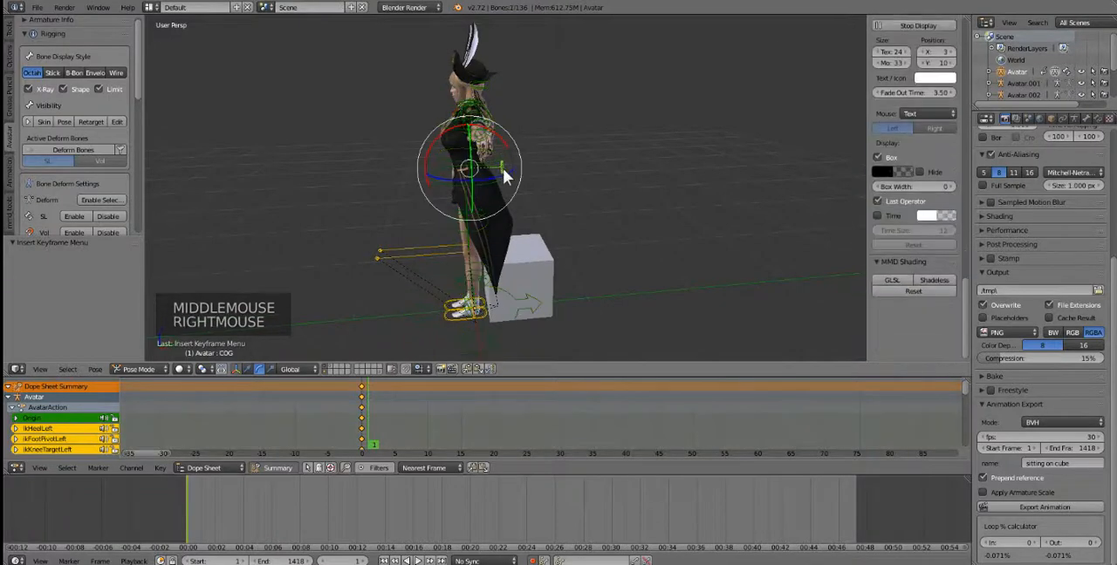
pyautogui.moveTo(477, 184); pyautogui.dragTo(485, 178, button='middle')
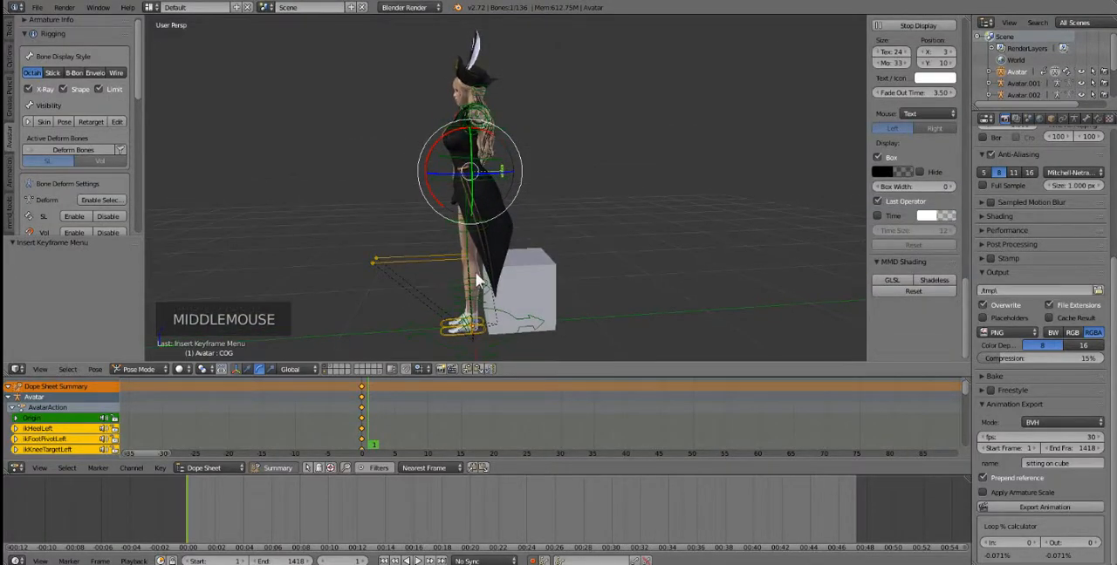
pyautogui.press('g')
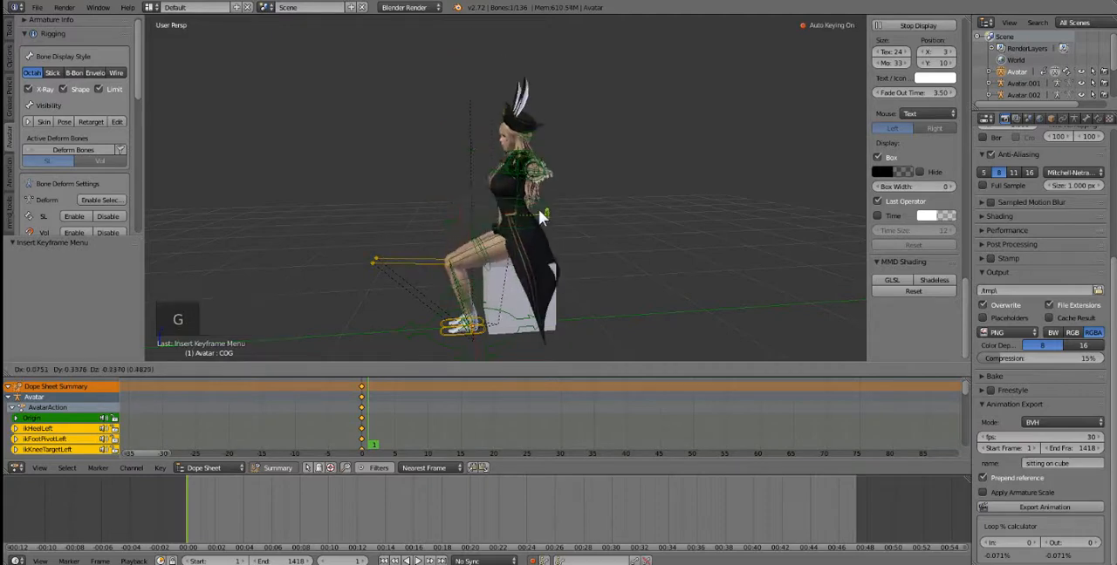
pyautogui.click(494, 199)
# Step: Shift the COG bone sideways over the cube by about X -0.076, Y -0.011, Z -0.007
pyautogui.moveTo(494, 202); pyautogui.dragTo(439, 191, button='middle')
pyautogui.scroll(2, 485, 283)
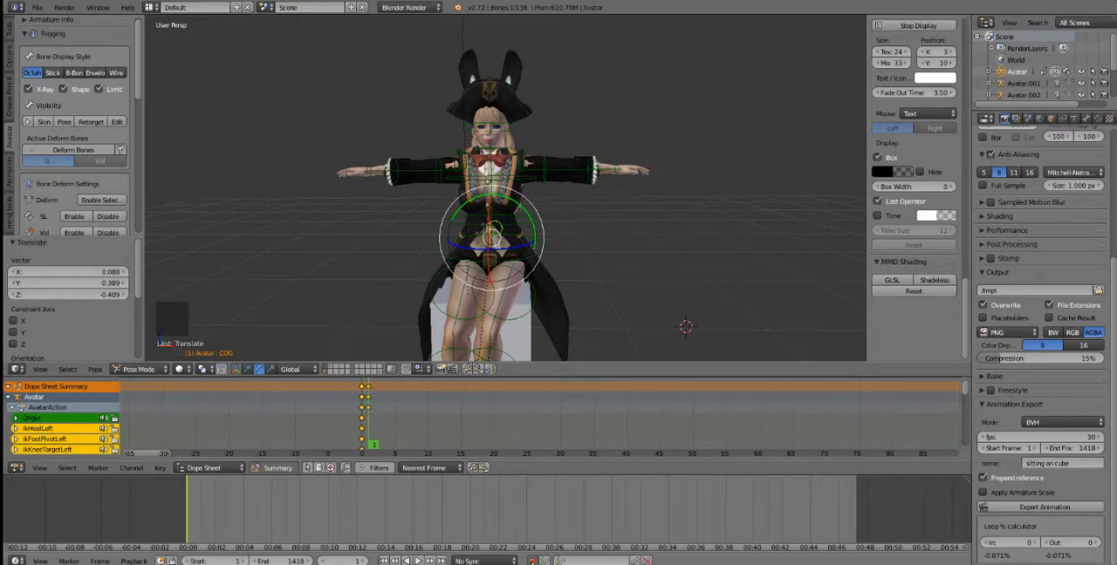
pyautogui.moveTo(536, 257); pyautogui.dragTo(474, 250, button='middle')
pyautogui.scroll(-1, 493, 266)
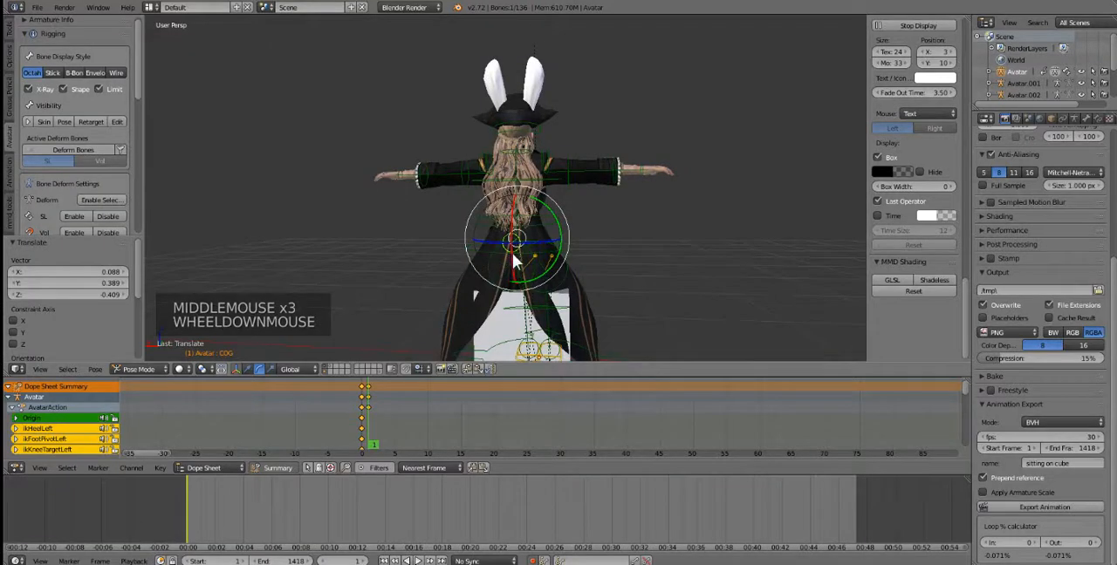
pyautogui.press('g')
pyautogui.click(539, 261)
# Step: Move the COG bone farther back onto the cube by about X 0.057, Y 0.143, Z -0.021
pyautogui.moveTo(539, 261); pyautogui.dragTo(705, 257, button='middle')
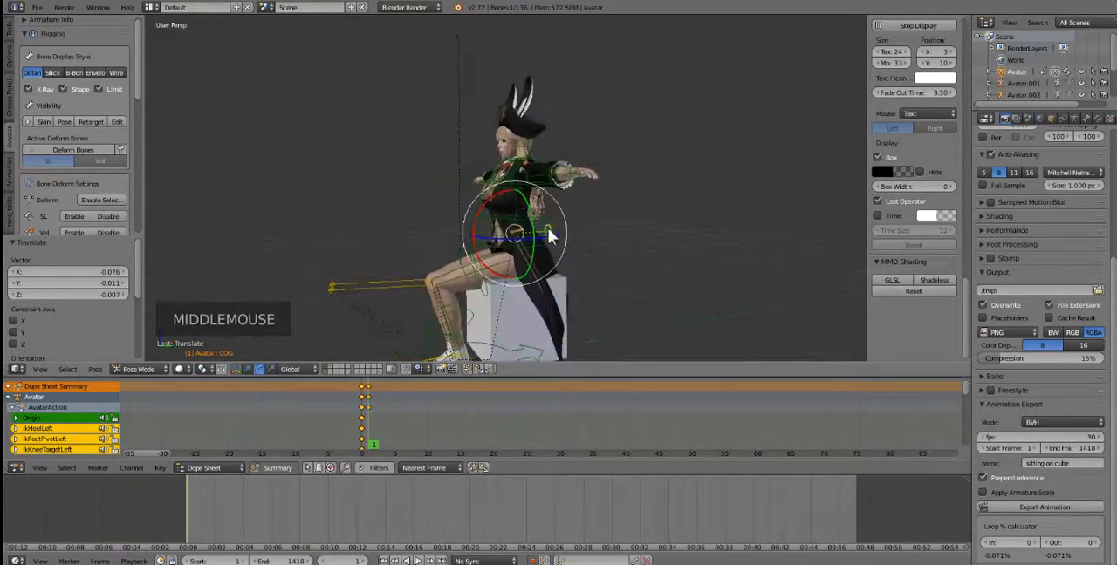
pyautogui.press('g')
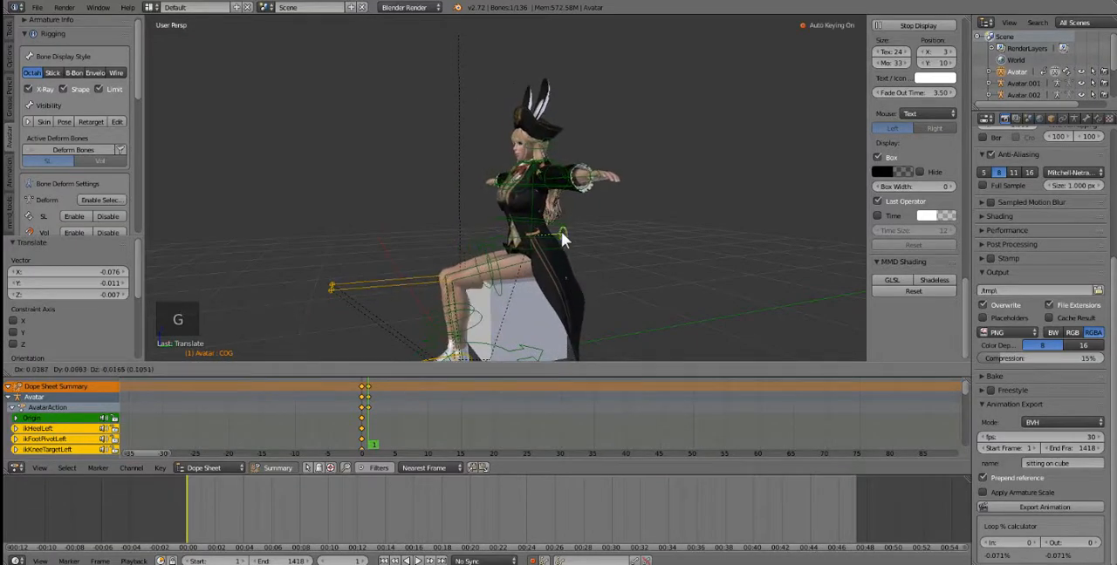
pyautogui.click(569, 232)
# Step: Select the right wrist bone and lower the hand beside the hip by about X 0.367, Y 0.011, Z -0.574
pyautogui.moveTo(569, 232); pyautogui.dragTo(483, 202, button='middle')
pyautogui.scroll(2, 471, 205)
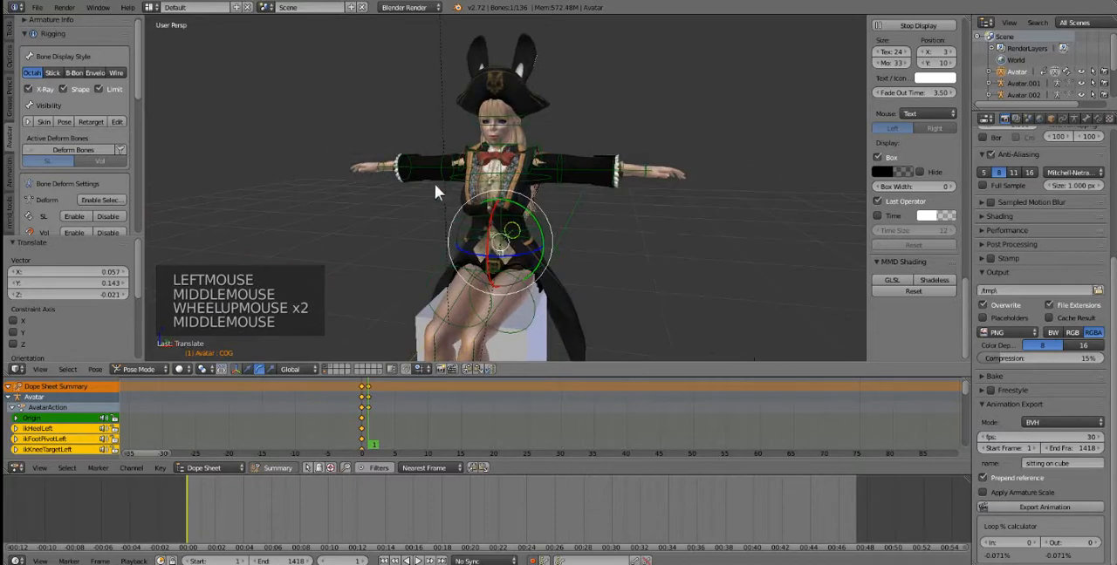
pyautogui.rightClick(374, 167)
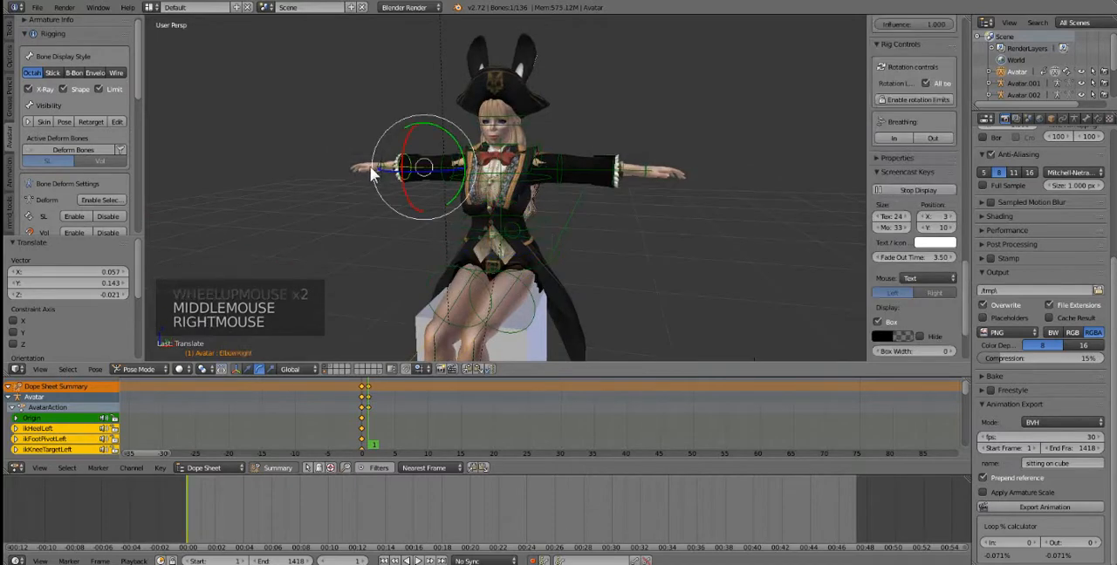
pyautogui.rightClick(376, 166)
pyautogui.press('g')
pyautogui.press('g')
pyautogui.press('g')
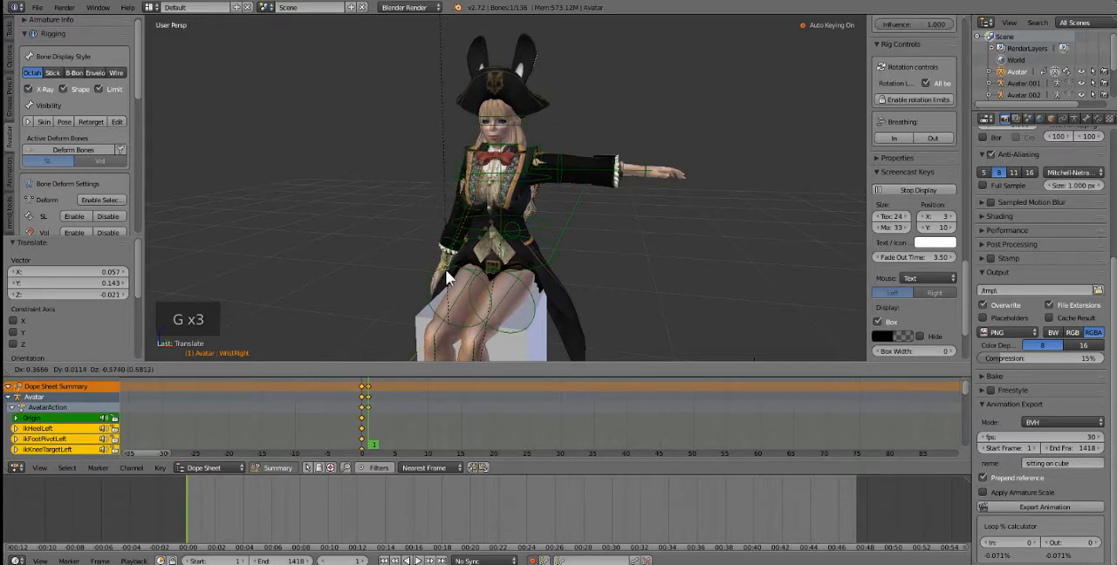
pyautogui.click(443, 273)
# Step: Select the left wrist bone and lower the hand beside the hip by about X -0.445, Y -0.103, Z -0.550
pyautogui.moveTo(541, 191); pyautogui.dragTo(567, 174, button='middle')
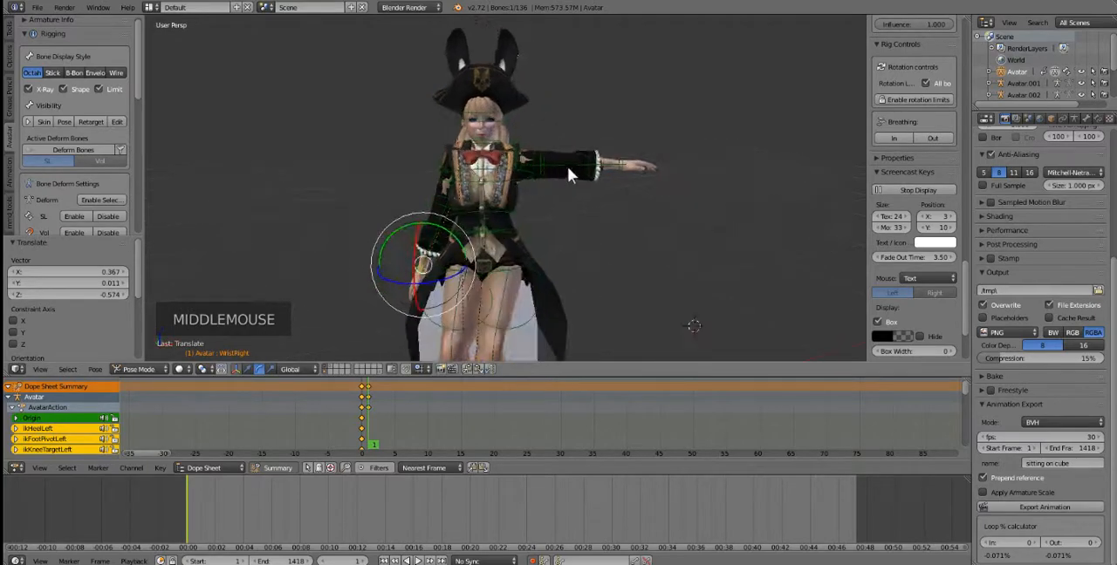
pyautogui.rightClick(623, 170)
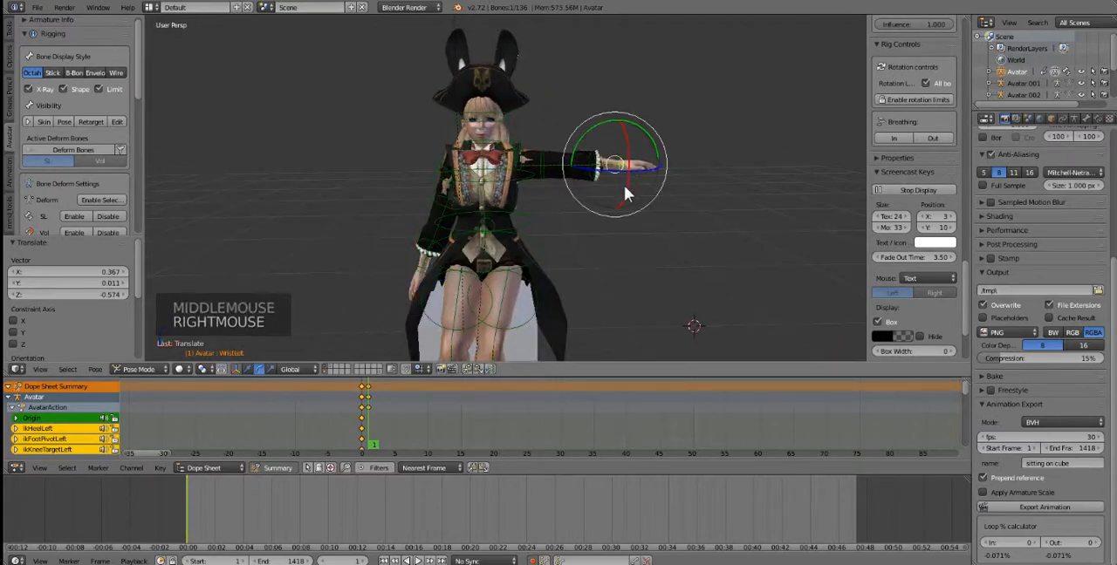
pyautogui.press('g')
pyautogui.press('g')
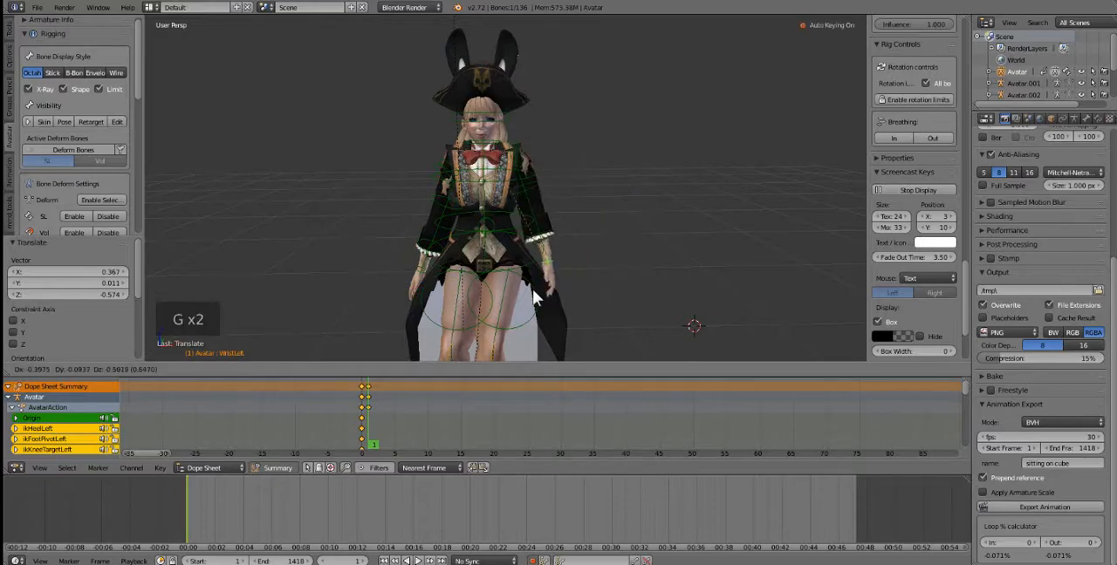
pyautogui.click(536, 303)
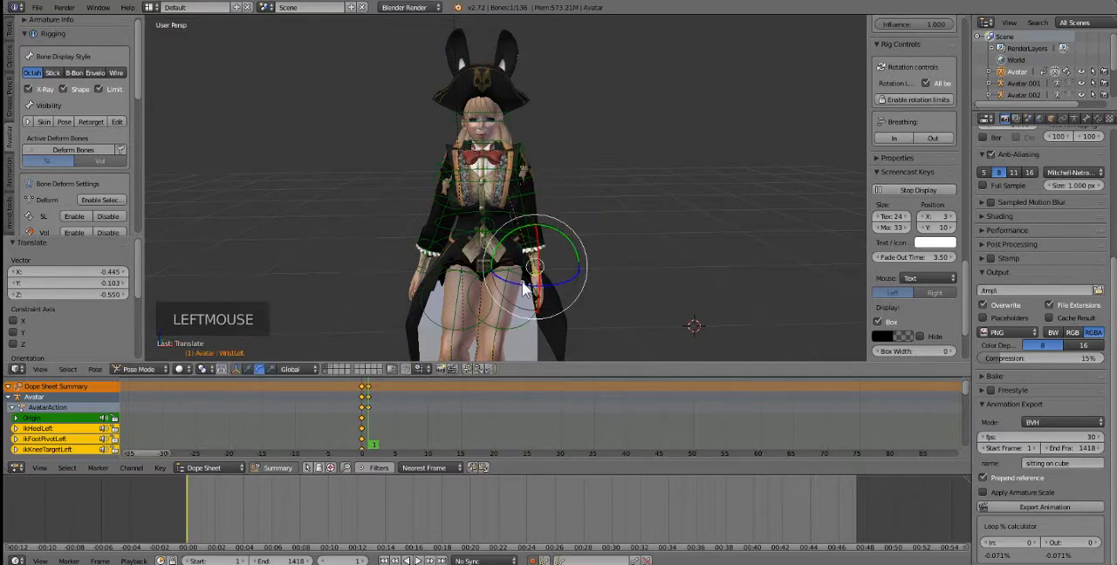
# Step: Move the right wrist bone from beside the hip onto the thigh by about X 0.225, Y -0.319, Z 0.141
pyautogui.moveTo(540, 298); pyautogui.dragTo(606, 289, button='middle')
pyautogui.middleClick(602, 292)
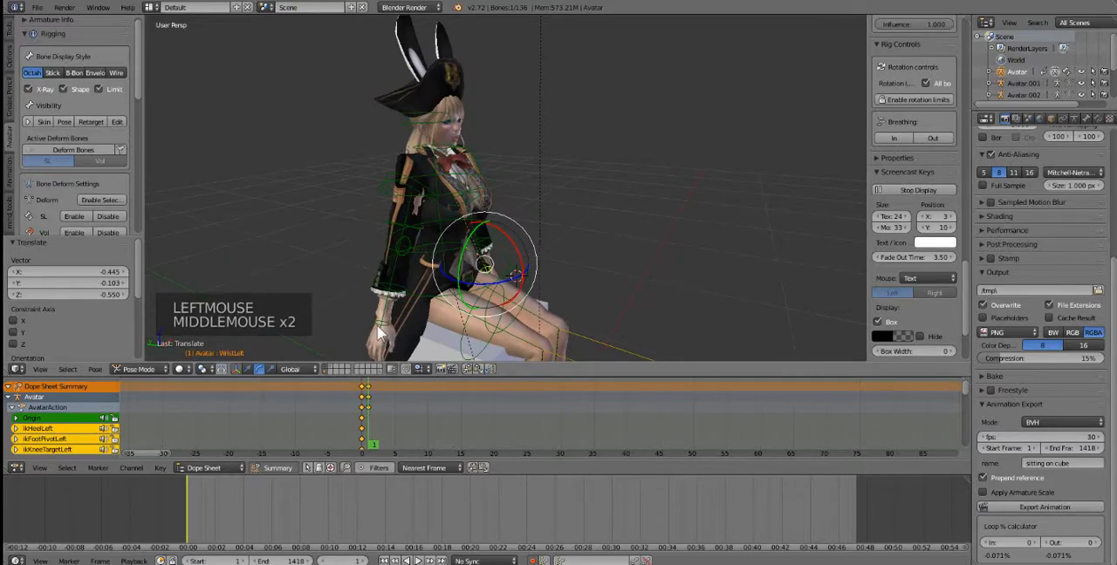
pyautogui.rightClick(380, 332)
pyautogui.press('g')
pyautogui.press('g')
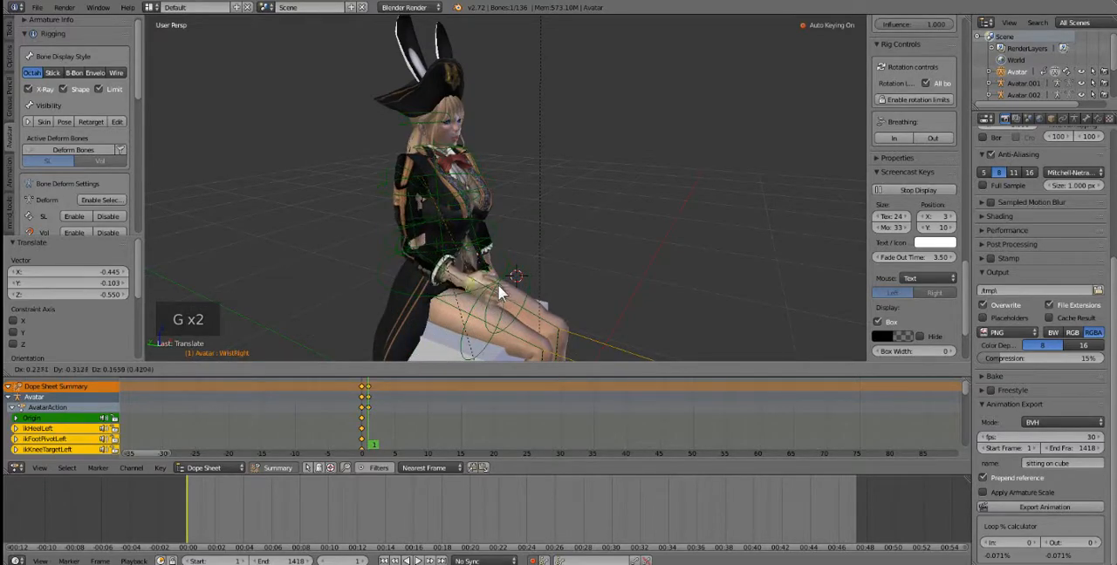
pyautogui.click(497, 290)
# Step: Lay the right hand along the thigh by rotating its wrist bone about 7.7° freely, 62.4° around Y and 26.9° around Z
pyautogui.moveTo(497, 290); pyautogui.dragTo(484, 288, button='middle')
pyautogui.press('r')
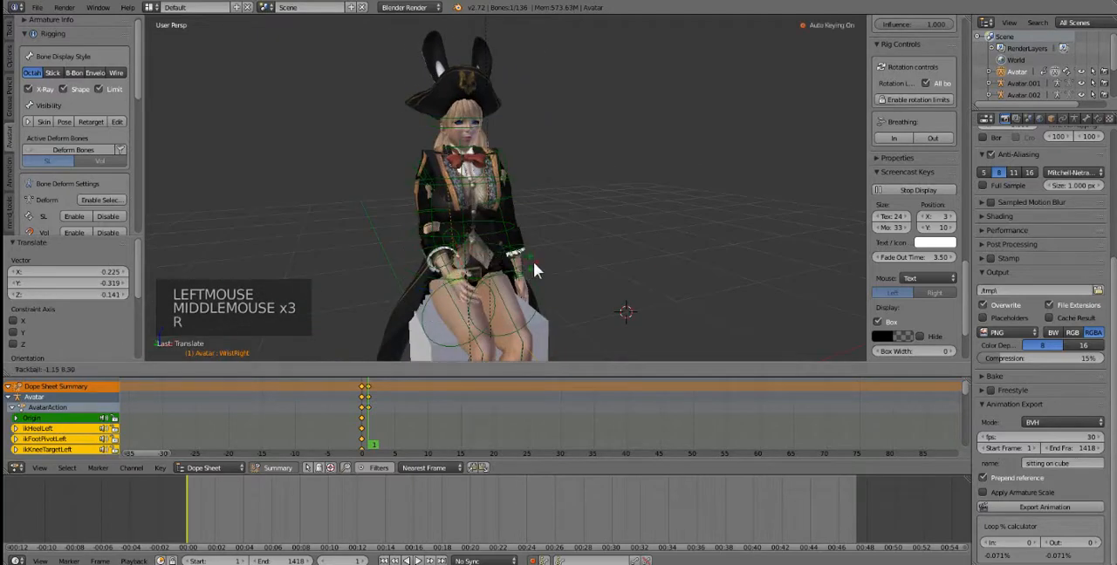
pyautogui.click(572, 271)
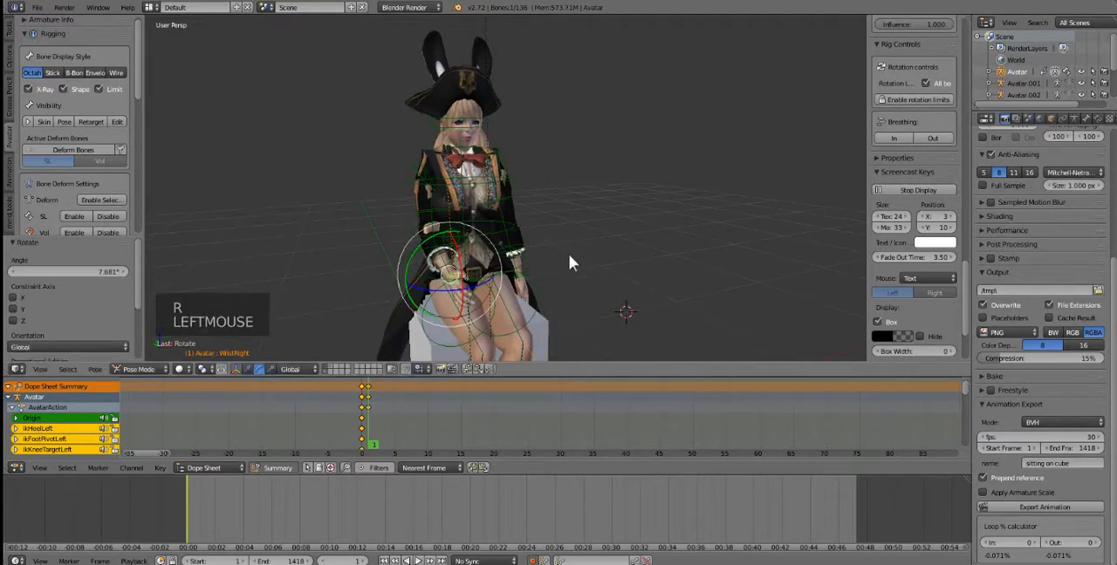
pyautogui.moveTo(569, 262); pyautogui.dragTo(434, 268, button='middle')
pyautogui.moveTo(419, 260); pyautogui.dragTo(454, 221)
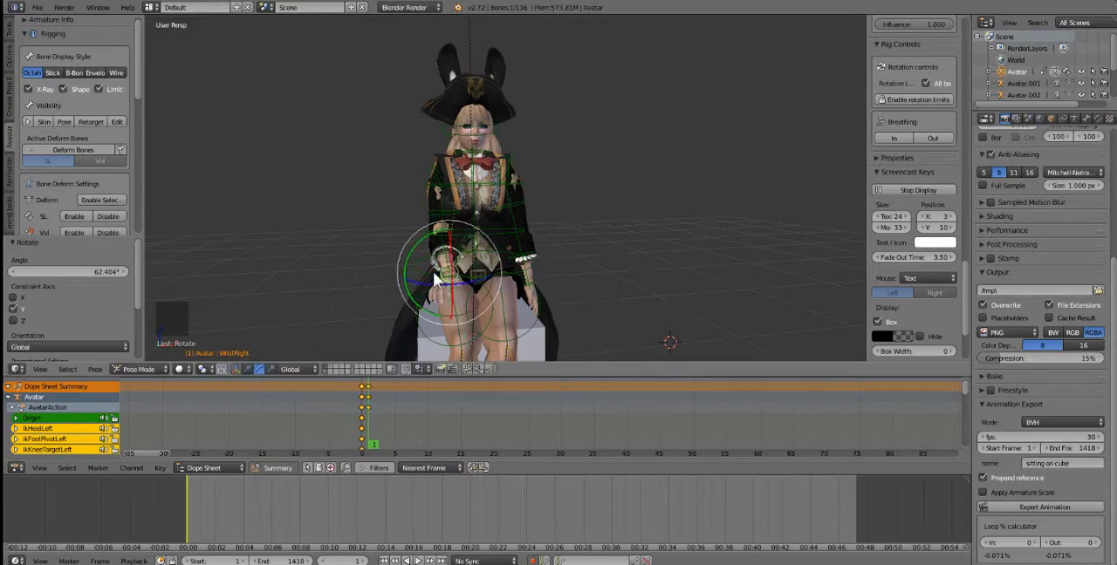
pyautogui.moveTo(425, 279); pyautogui.dragTo(457, 307)
# Step: Copy the pose of the right wrist, elbow, shoulder and collar bones together and paste it X-flipped onto the left arm
pyautogui.scroll(2, 445, 312)
pyautogui.moveTo(438, 315); pyautogui.dragTo(476, 336, button='middle')
pyautogui.scroll(1, 476, 337)
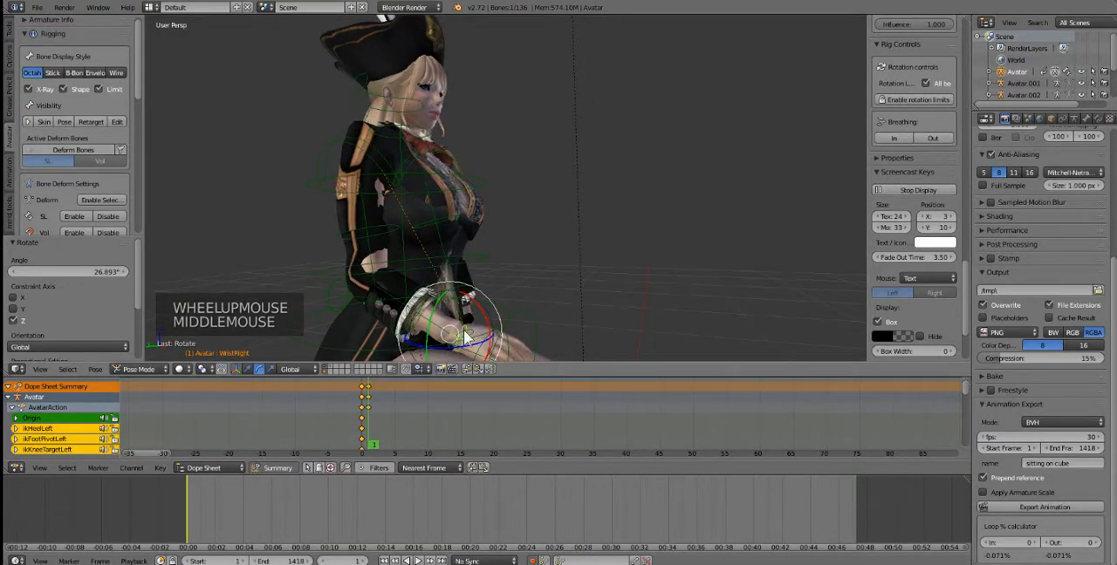
pyautogui.rightClick(464, 334)
pyautogui.rightClick(456, 337)
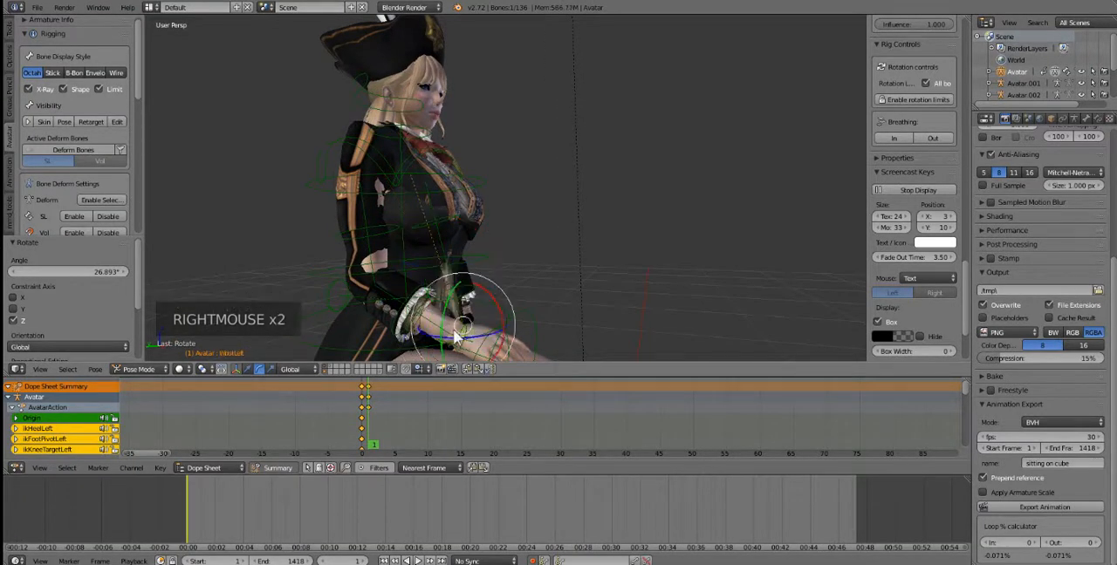
pyautogui.keyDown('shift'); pyautogui.rightClick(405, 305); pyautogui.keyUp('shift')
pyautogui.scroll(2, 427, 325)
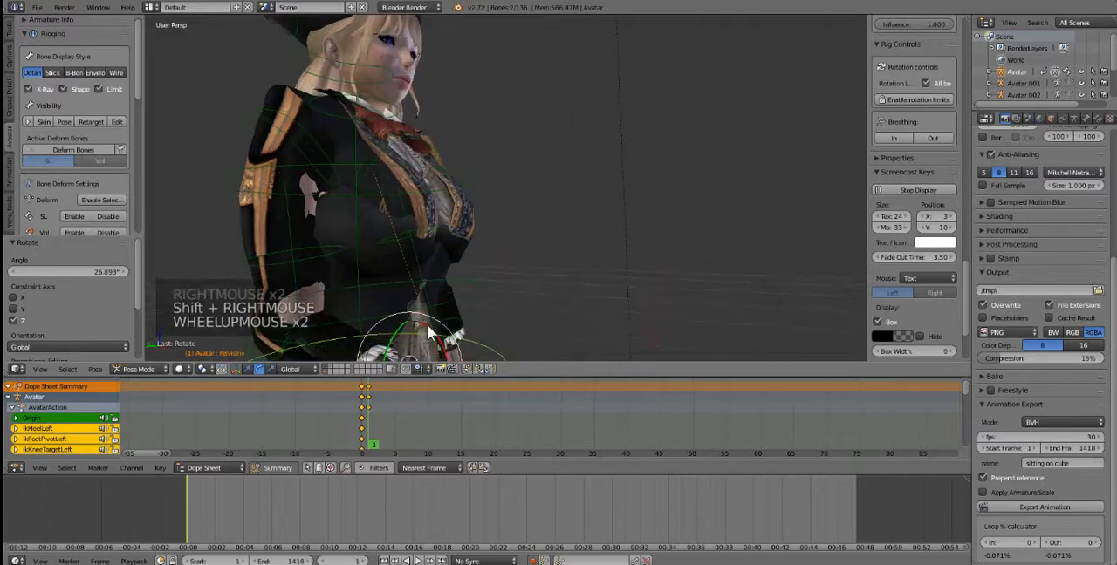
pyautogui.keyDown('shift'); pyautogui.moveTo(470, 300); pyautogui.dragTo(512, 194, button='middle'); pyautogui.keyUp('shift')
pyautogui.scroll(1, 499, 241)
pyautogui.scroll(1, 497, 244)
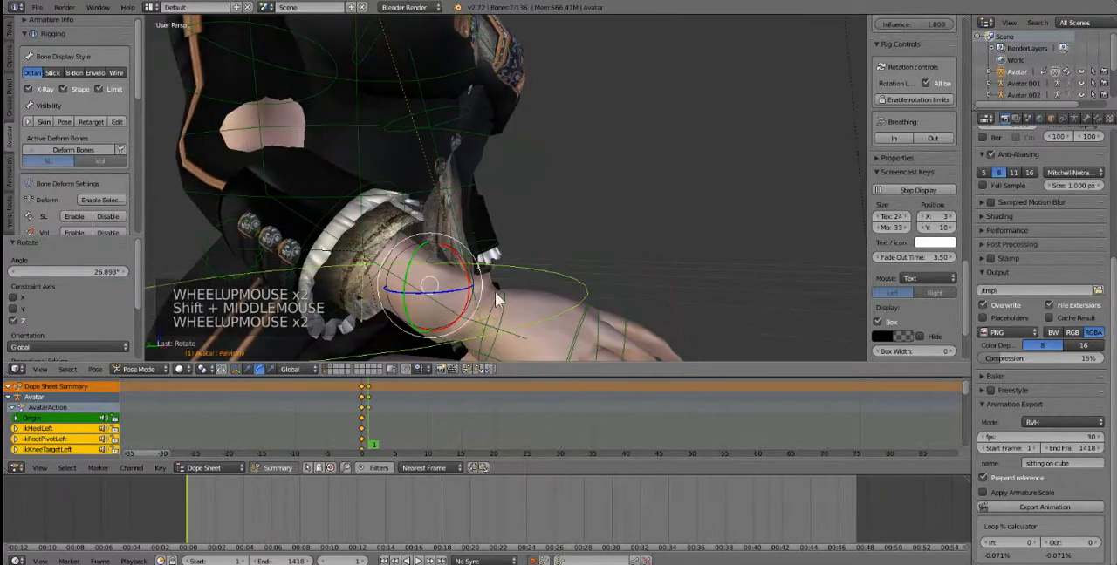
pyautogui.rightClick(500, 300)
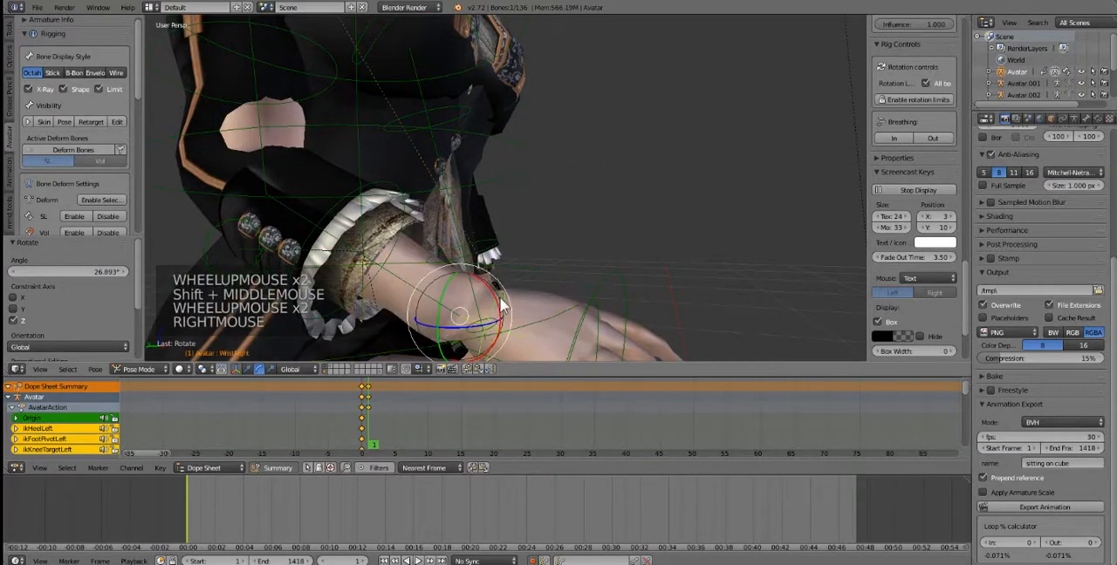
pyautogui.keyDown('shift'); pyautogui.rightClick(330, 217); pyautogui.keyUp('shift')
pyautogui.scroll(-2, 290, 147)
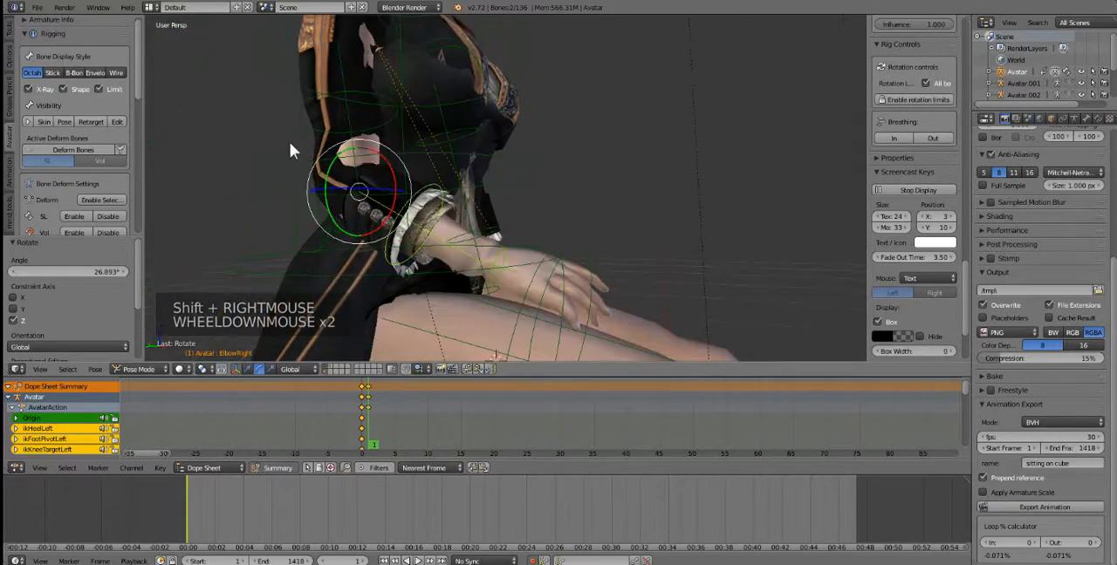
pyautogui.keyDown('shift'); pyautogui.rightClick(300, 112); pyautogui.keyUp('shift')
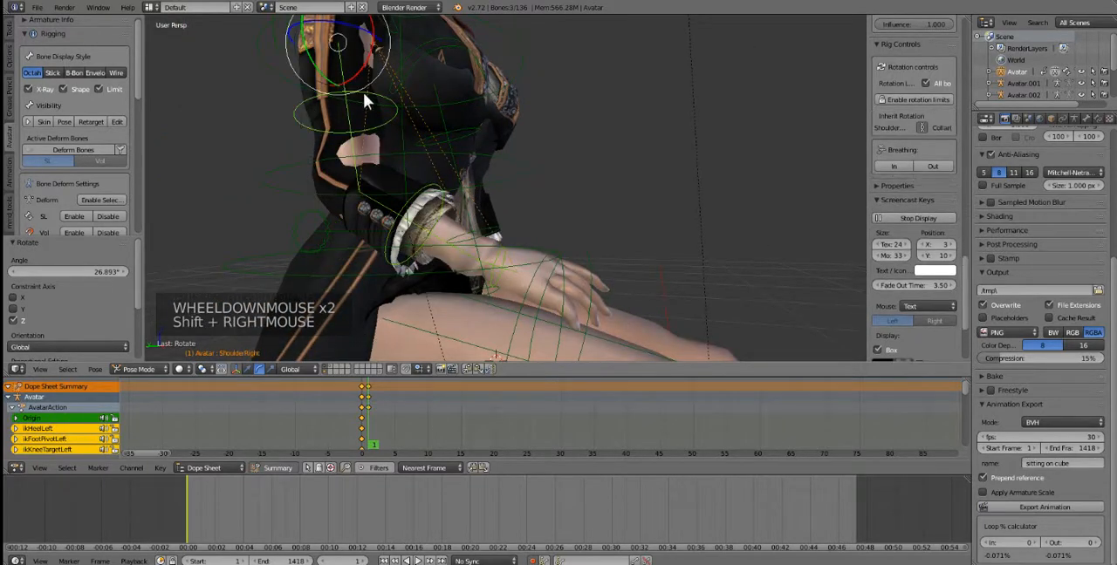
pyautogui.keyDown('shift'); pyautogui.moveTo(363, 93); pyautogui.dragTo(334, 118, button='middle'); pyautogui.keyUp('shift')
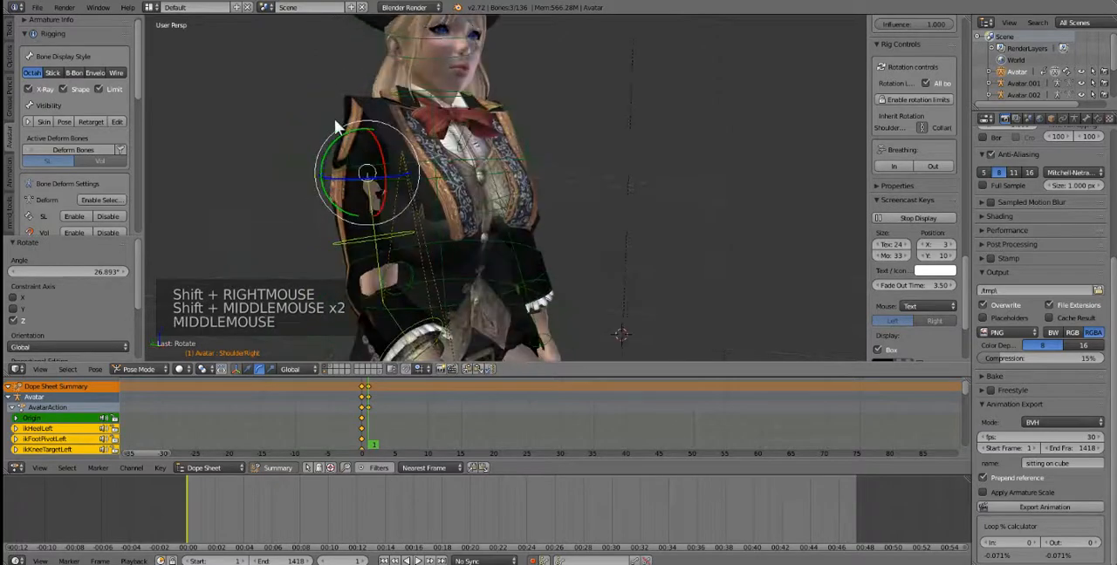
pyautogui.keyDown('shift'); pyautogui.rightClick(336, 123); pyautogui.keyUp('shift')
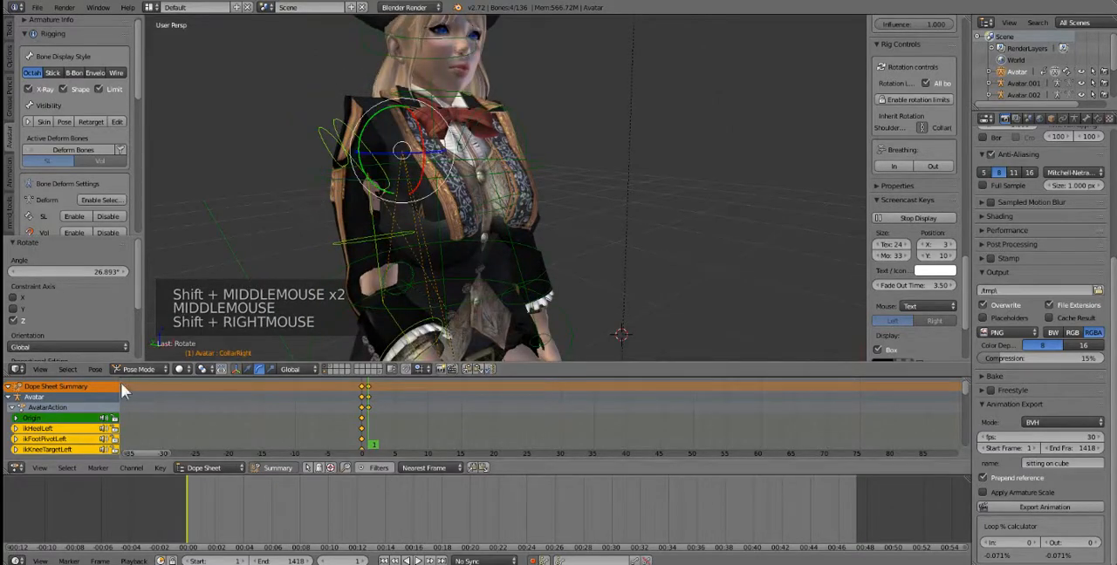
pyautogui.click(104, 367)
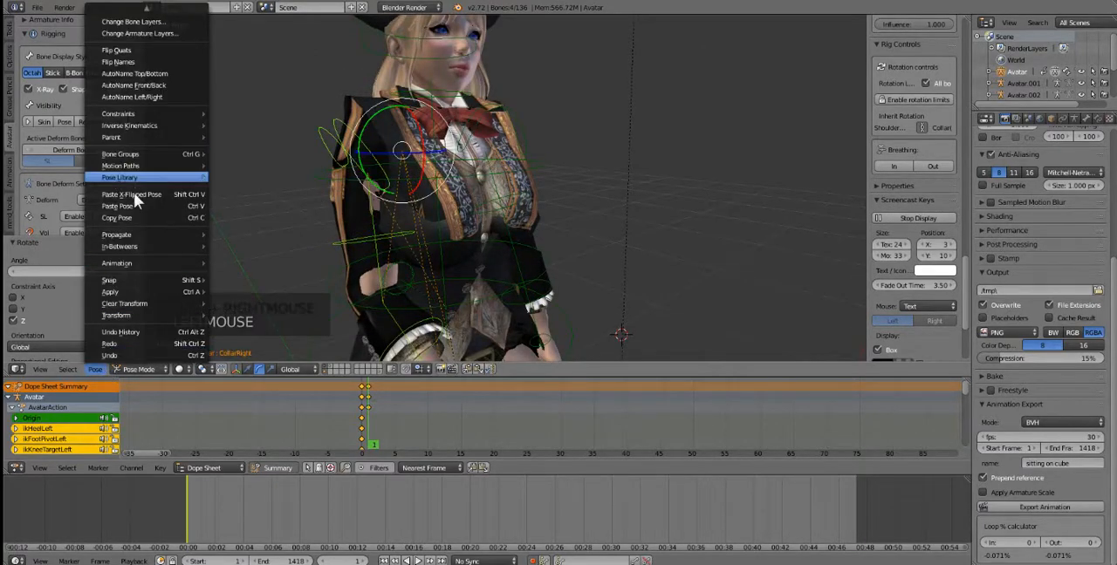
pyautogui.click(129, 214)
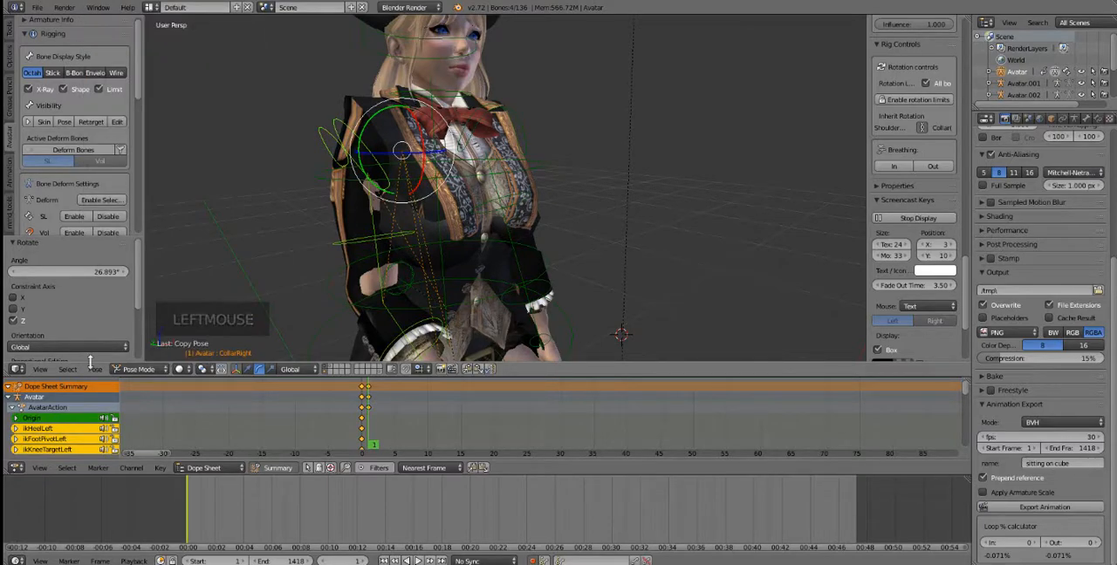
pyautogui.click(99, 367)
pyautogui.click(125, 194)
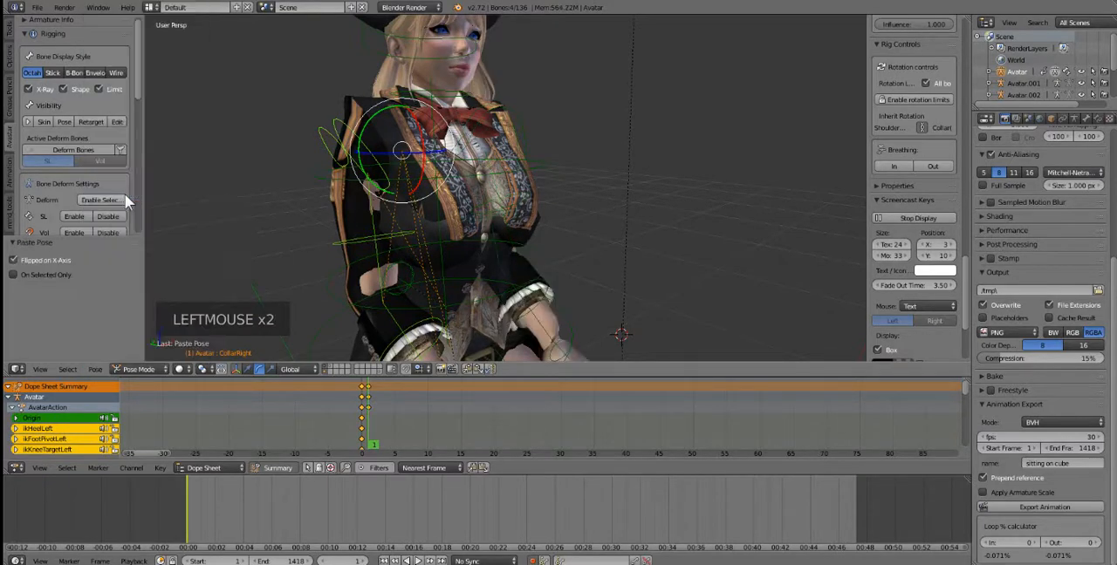
pyautogui.scroll(-1, 502, 269)
pyautogui.moveTo(501, 269); pyautogui.dragTo(515, 323, button='middle')
pyautogui.scroll(-1, 469, 301)
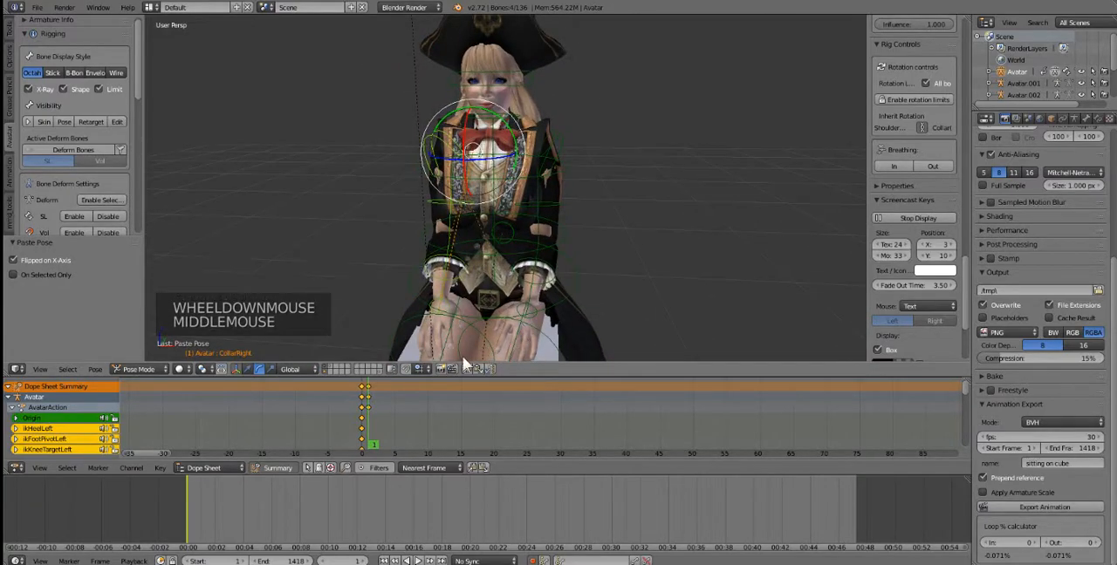
# Step: At frame 5, lift the right hand off the thigh by rotating its wrist bone about 75.3° in a side view
pyautogui.click(368, 422)
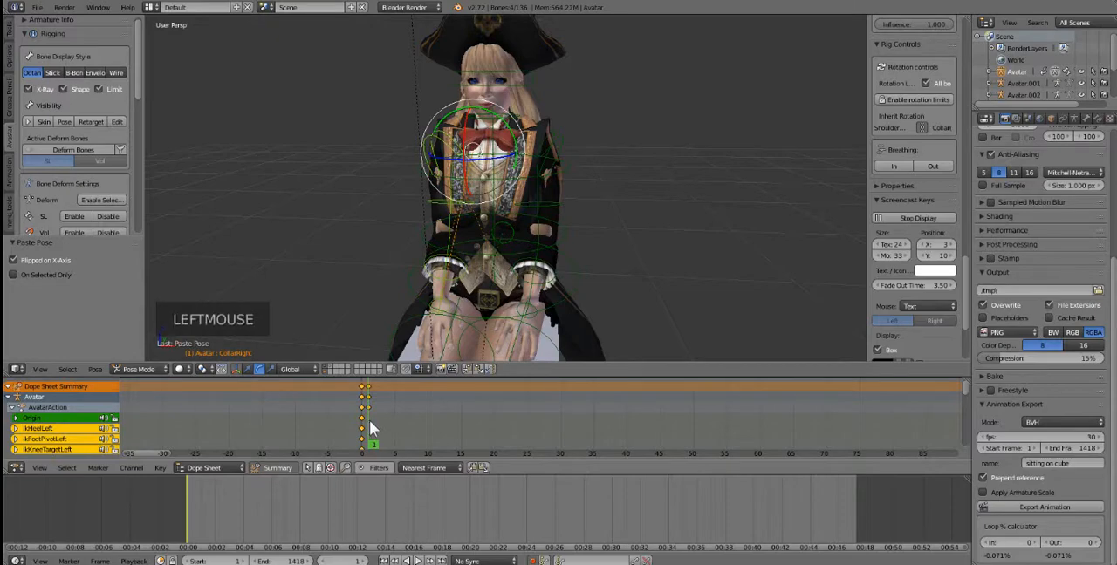
pyautogui.moveTo(394, 421); pyautogui.dragTo(427, 419)
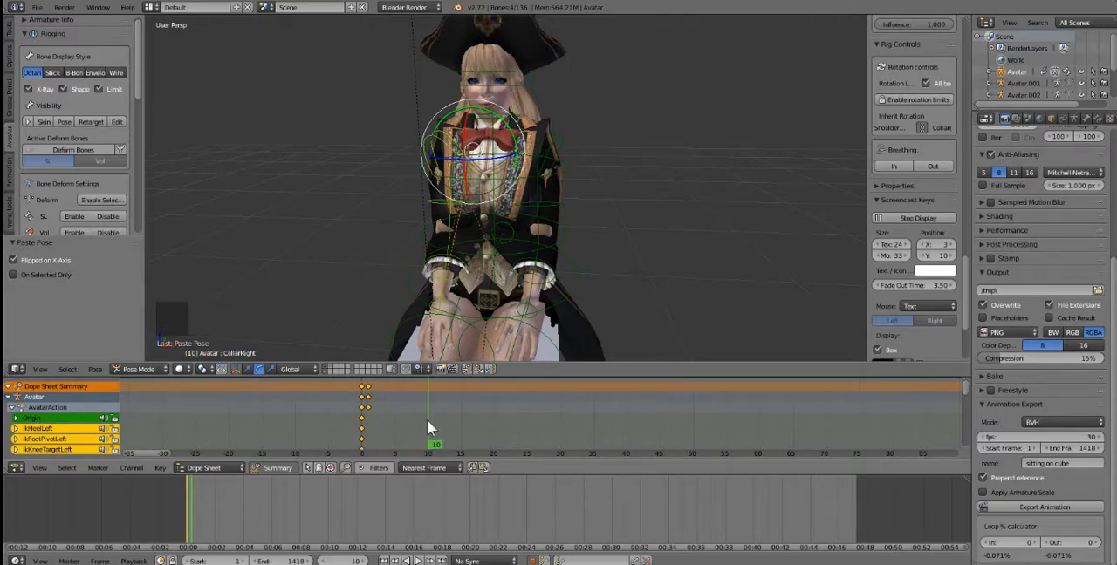
pyautogui.click(394, 420)
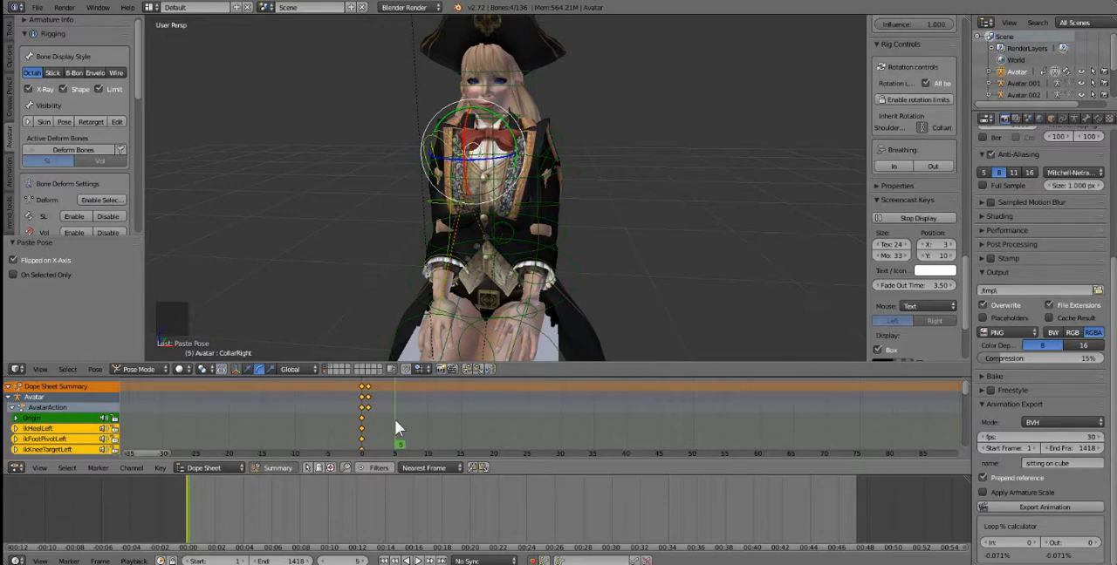
pyautogui.moveTo(448, 351); pyautogui.dragTo(429, 334, button='middle')
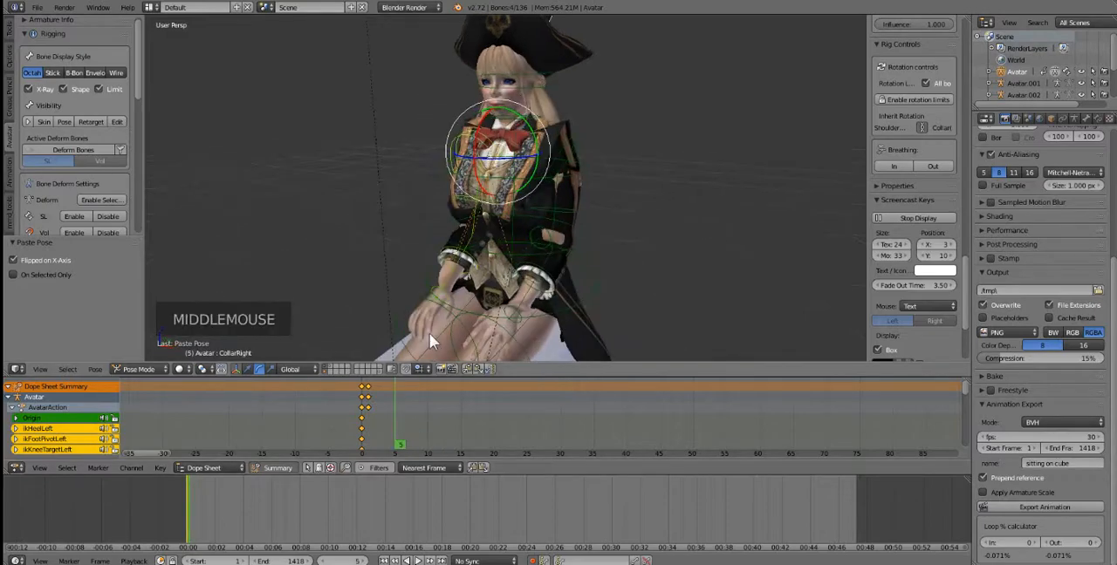
pyautogui.rightClick(441, 293)
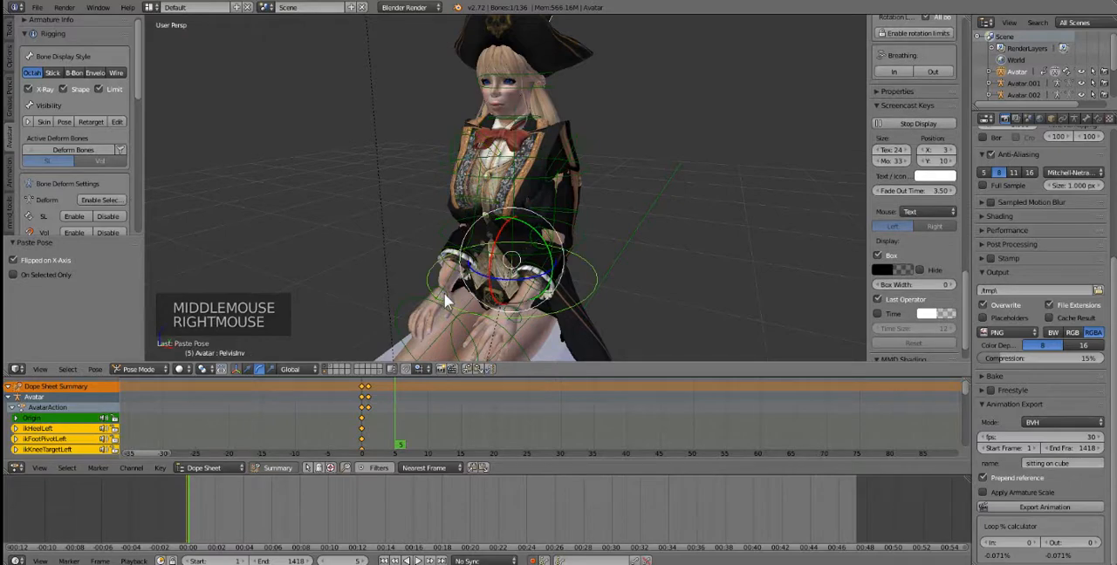
pyautogui.rightClick(445, 289)
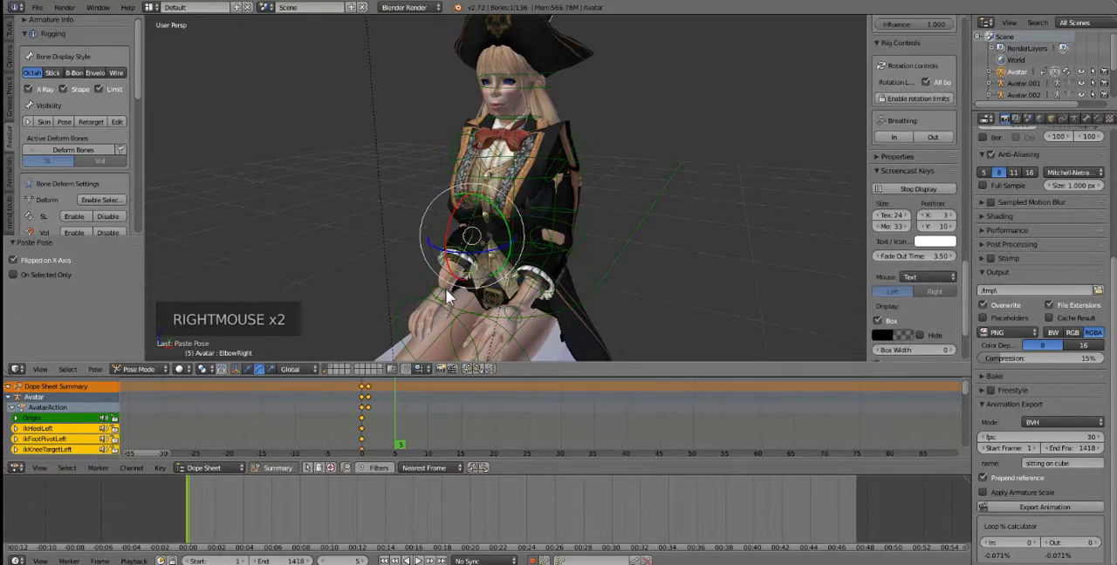
pyautogui.rightClick(445, 292)
pyautogui.moveTo(443, 301); pyautogui.dragTo(386, 321, button='middle')
pyautogui.press('r')
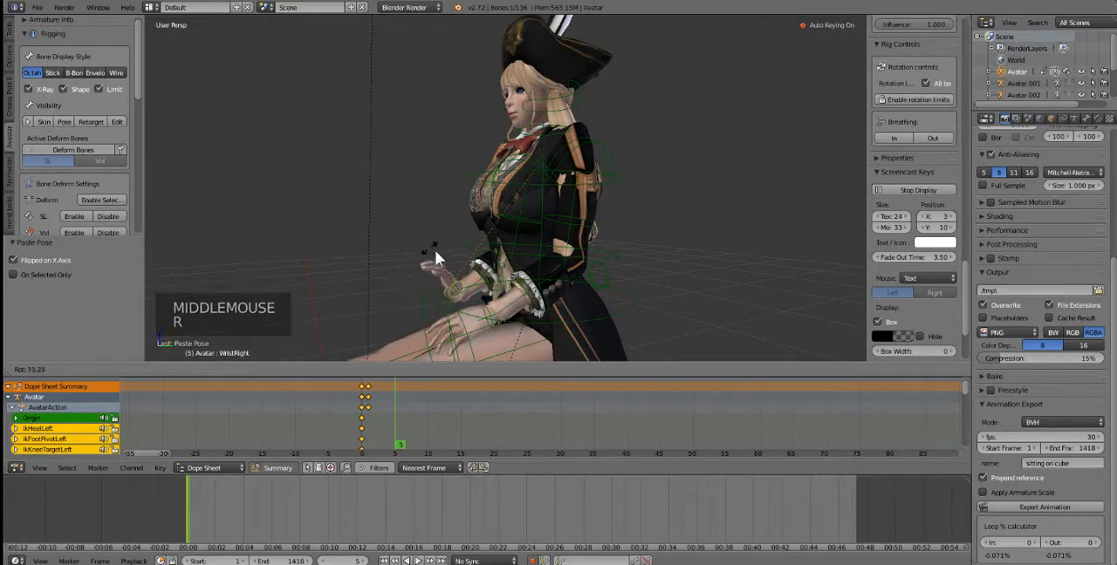
pyautogui.click(435, 250)
# Step: Rotate the right wrist bone by about -22.6° at frame 5, seen from the front
pyautogui.moveTo(434, 250); pyautogui.dragTo(496, 237, button='middle')
pyautogui.press('r')
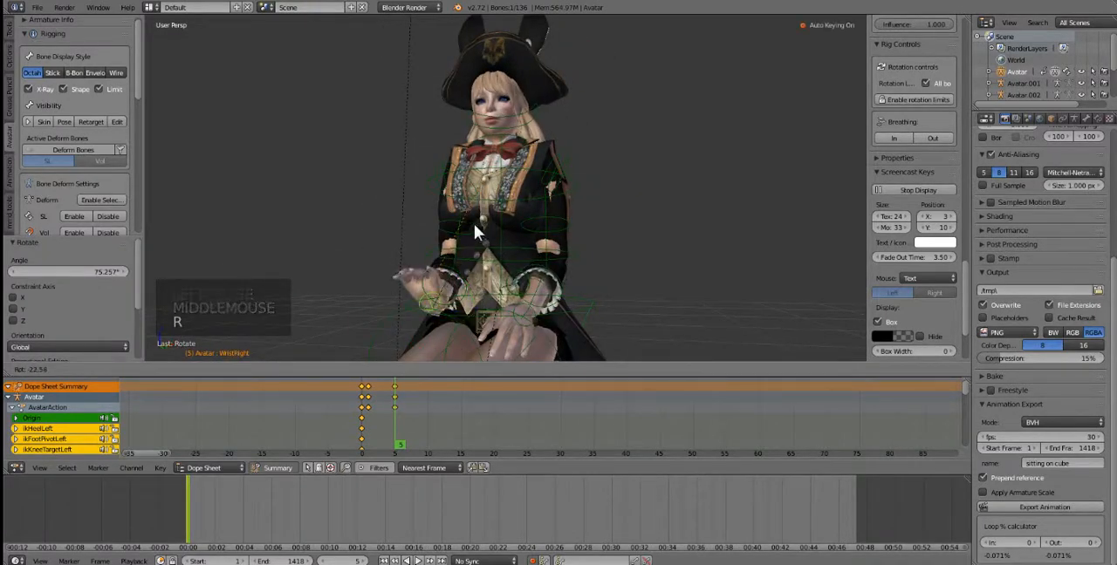
pyautogui.click(474, 223)
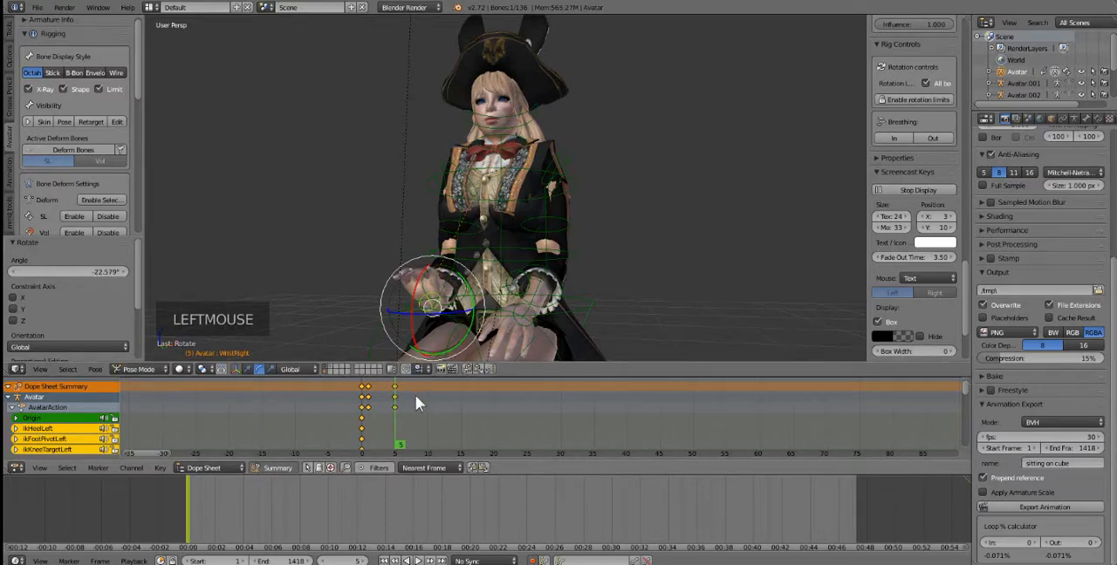
# Step: At frame 8, rotate the right wrist bone so the hand turns back down toward the thigh
pyautogui.click(415, 395)
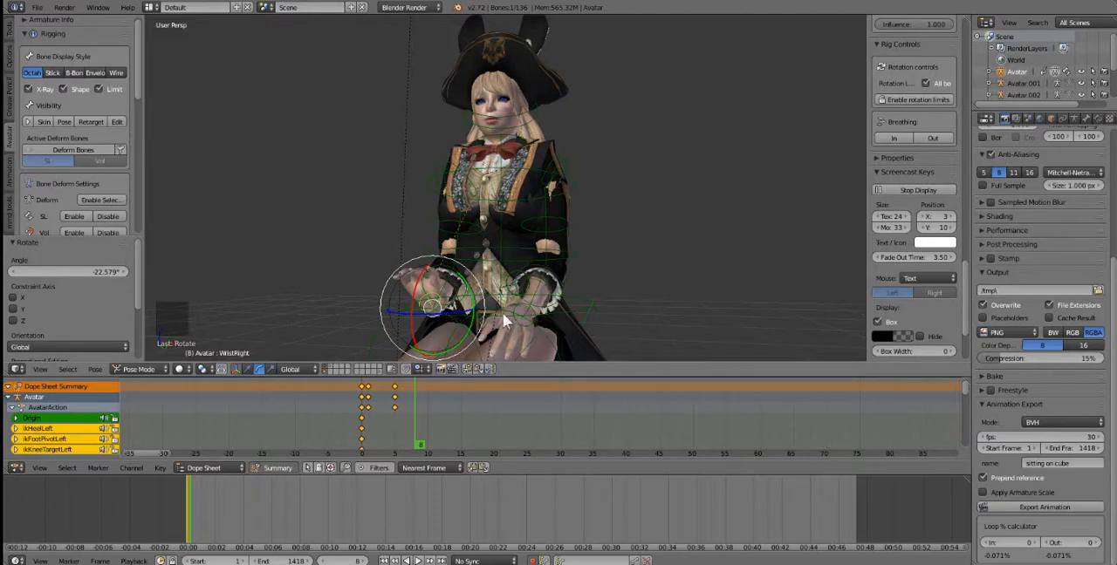
pyautogui.press('r')
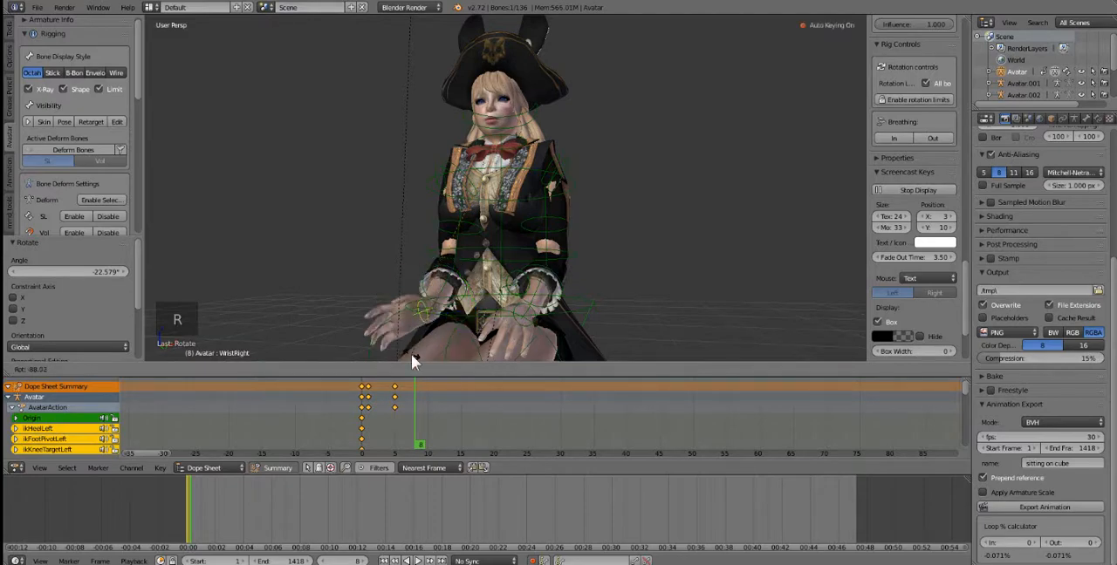
pyautogui.click(432, 342)
# Step: Try clearing the right wrist bone's pose rotation at frame 8 and undo the clearing
pyautogui.hotkey('alt', 'r')
pyautogui.moveTo(451, 331); pyautogui.dragTo(449, 329, button='middle')
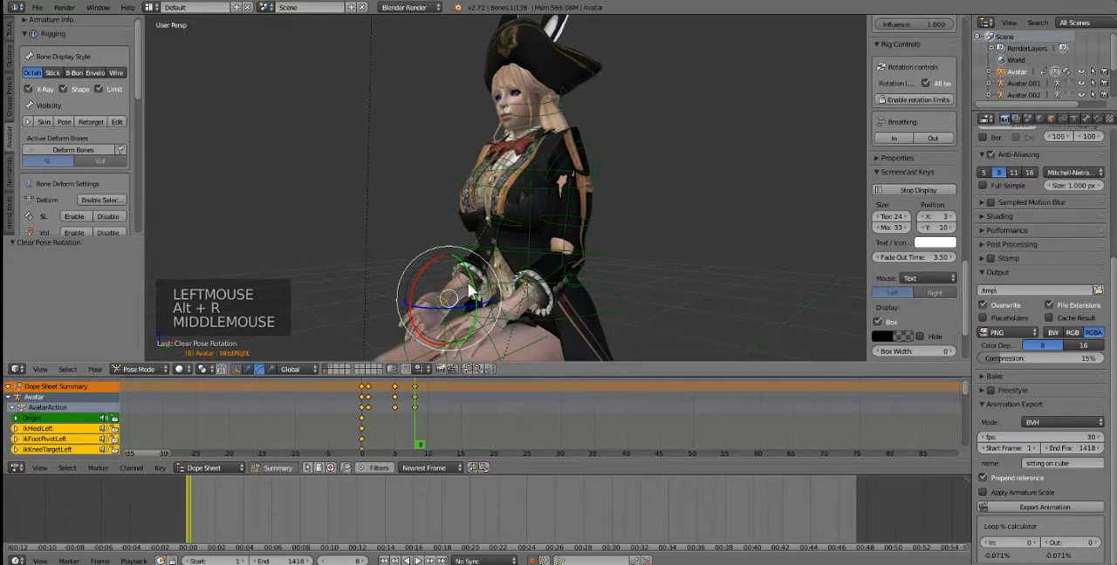
pyautogui.hotkey('ctrl', 'z')
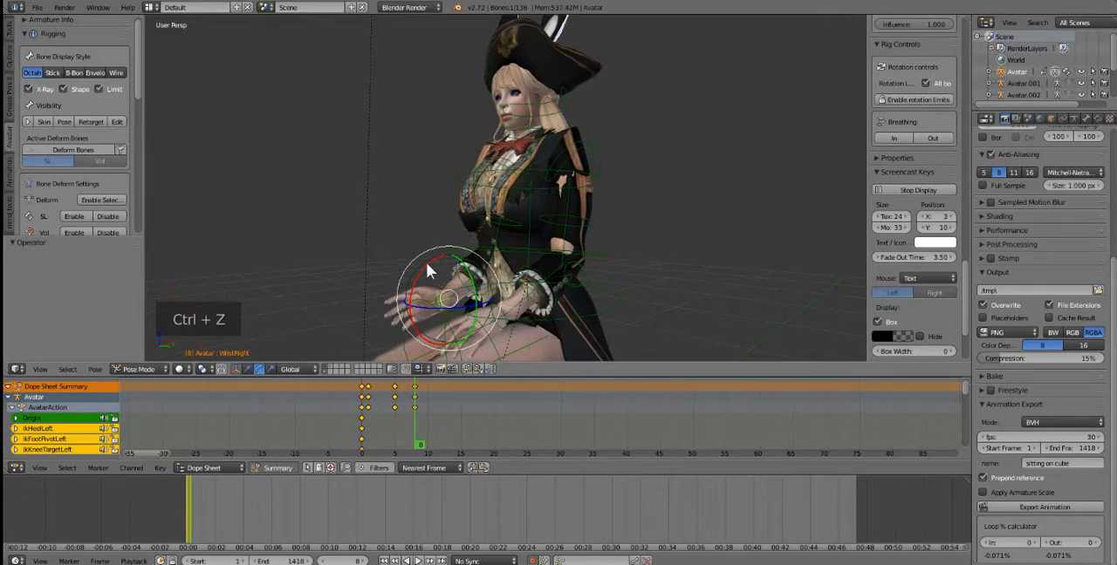
# Step: Undo the previous wrist rotation and rotate the right wrist bone about 61.5° around X at frame 8, lowering the hand toward the thigh
pyautogui.hotkey('ctrl', 'z')
pyautogui.moveTo(423, 273); pyautogui.dragTo(405, 314)
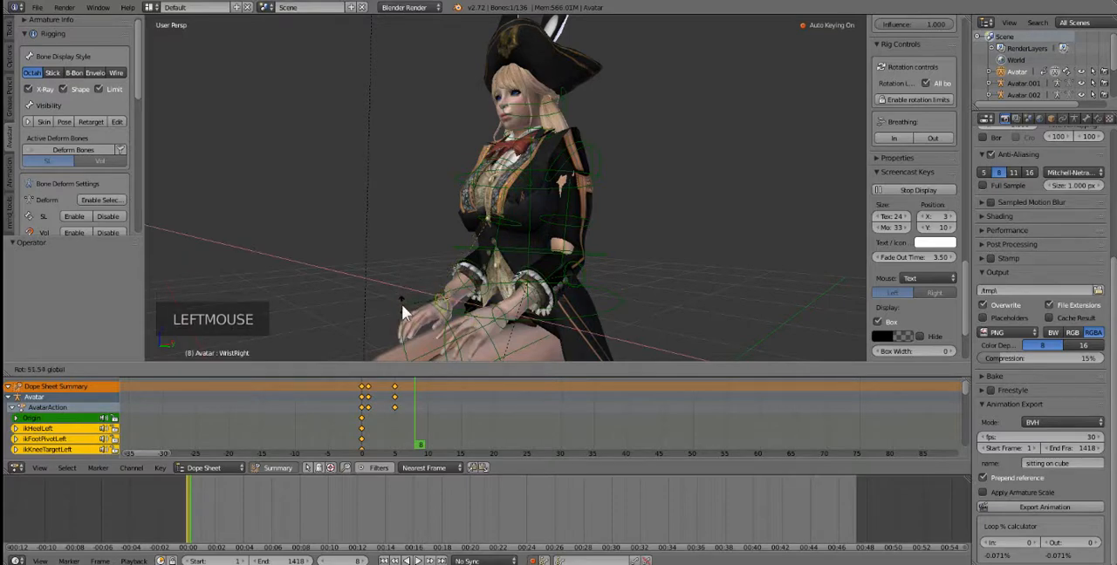
pyautogui.moveTo(404, 314); pyautogui.dragTo(464, 384, button='middle')
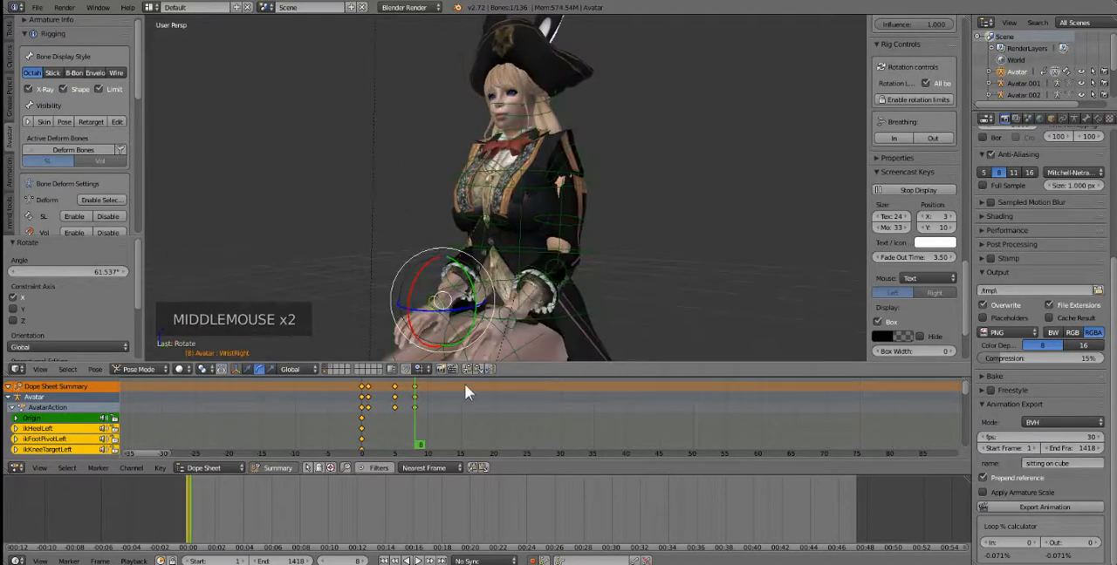
# Step: Lift the left hand off the thigh at frame 8 by rotating the left wrist bone about -70.9° around X
pyautogui.moveTo(510, 325); pyautogui.dragTo(461, 305, button='middle')
pyautogui.rightClick(487, 325)
pyautogui.click(455, 297)
pyautogui.moveTo(455, 290); pyautogui.dragTo(501, 256)
pyautogui.moveTo(459, 298); pyautogui.dragTo(422, 327, button='middle')
# Step: At frame 12, rotate the left wrist bone about 73.1° around X to bring the left hand back down to the thigh
pyautogui.click(444, 408)
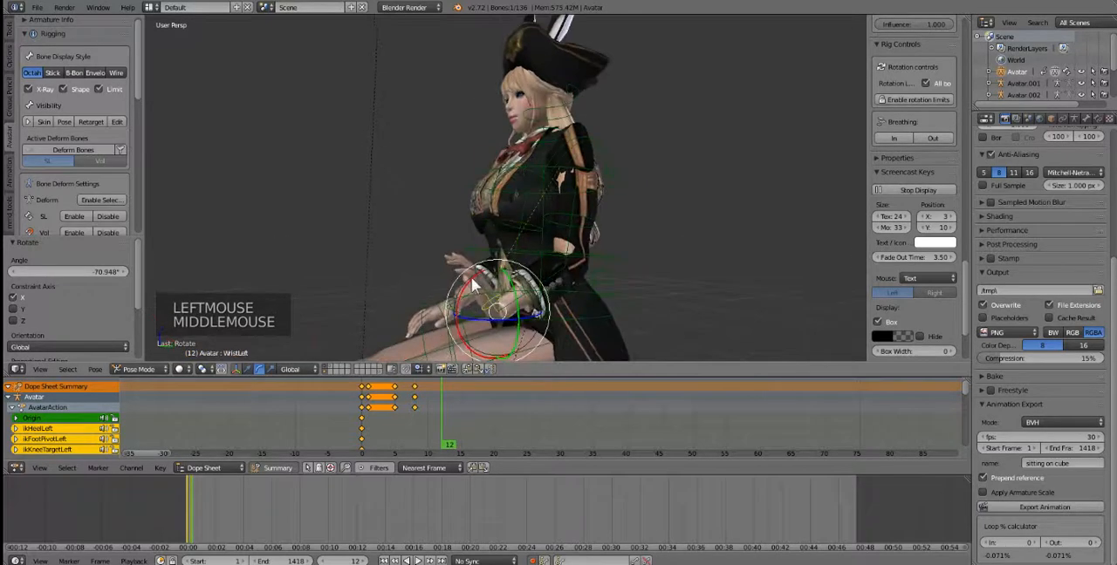
pyautogui.moveTo(478, 272); pyautogui.dragTo(411, 312)
pyautogui.moveTo(411, 311); pyautogui.dragTo(414, 288, button='middle')
# Step: Raise the right hand at frame 12 by rotating the right wrist bone about -57.5° around X
pyautogui.rightClick(437, 297)
pyautogui.rightClick(436, 295)
pyautogui.rightClick(435, 302)
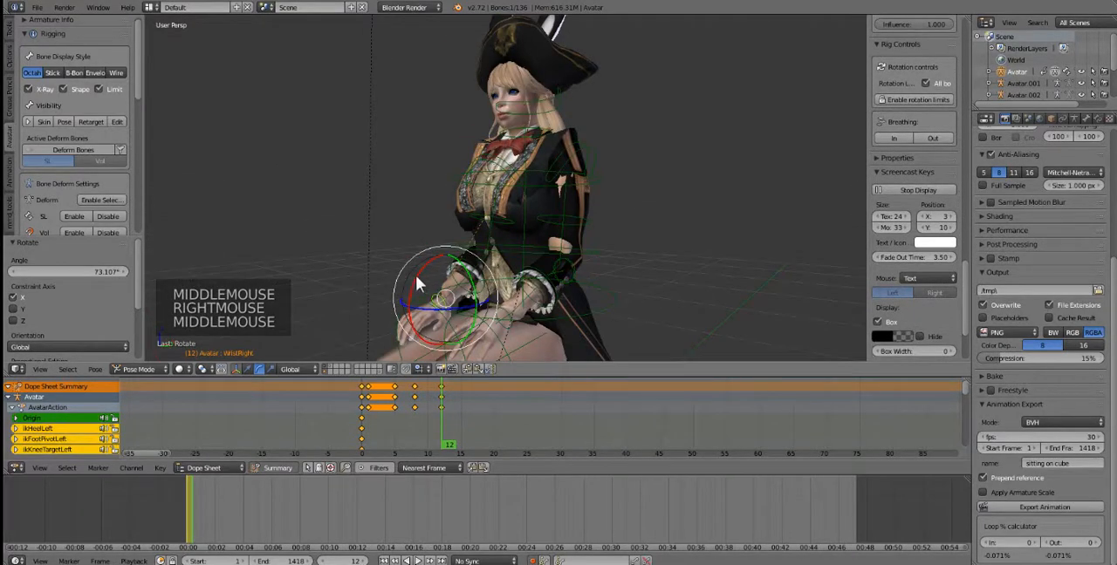
pyautogui.moveTo(415, 275); pyautogui.dragTo(445, 239)
# Step: Play the animation from frame 1 in a front view to review the hand movements, and return to the keyframe at frame 12
pyautogui.moveTo(486, 279); pyautogui.dragTo(537, 313, button='middle')
pyautogui.scroll(-3, 539, 288)
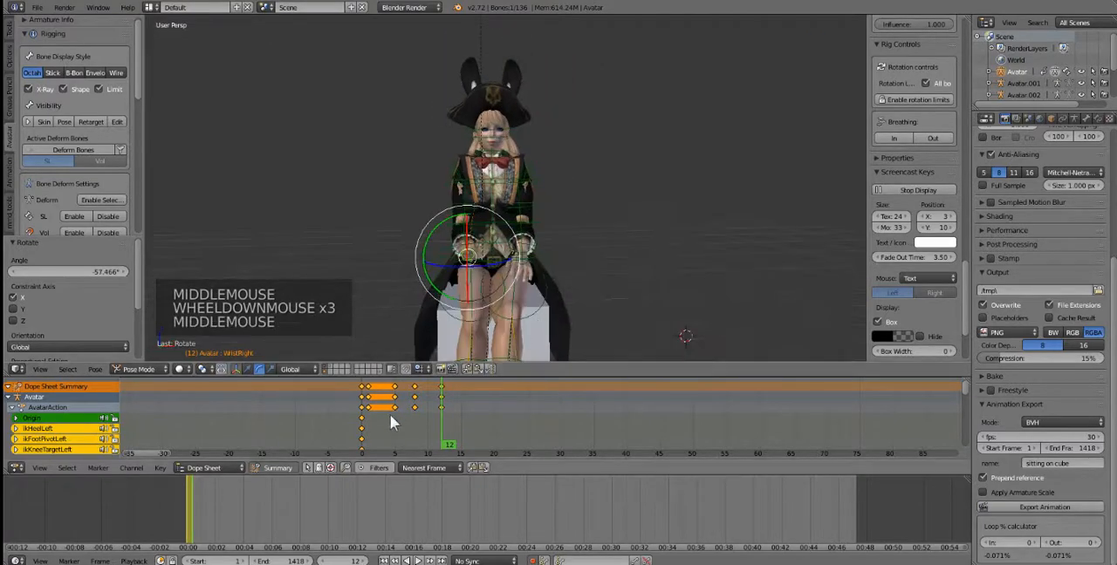
pyautogui.click(363, 431)
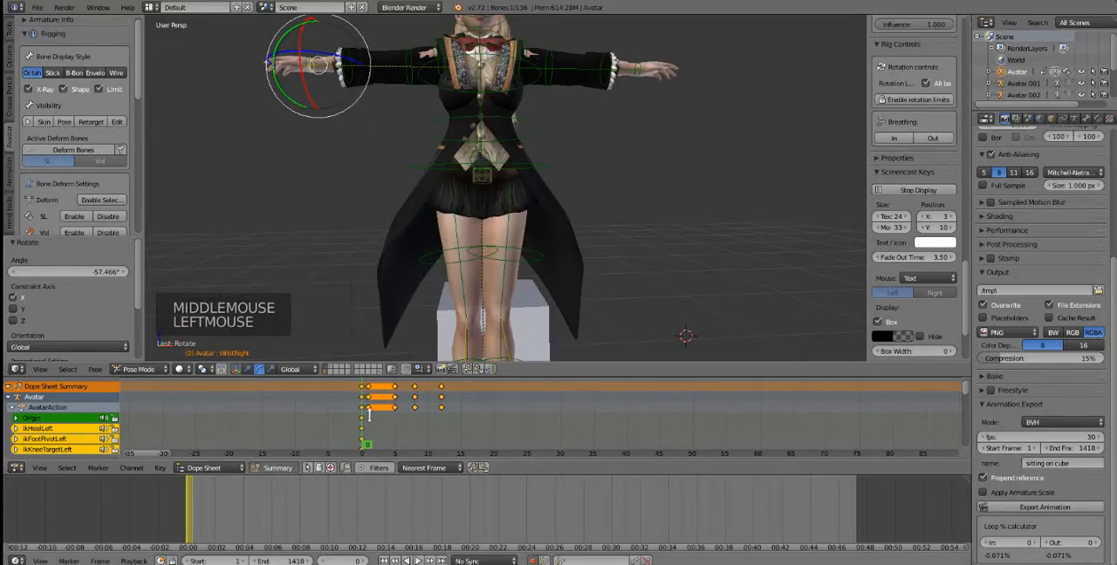
pyautogui.click(371, 410)
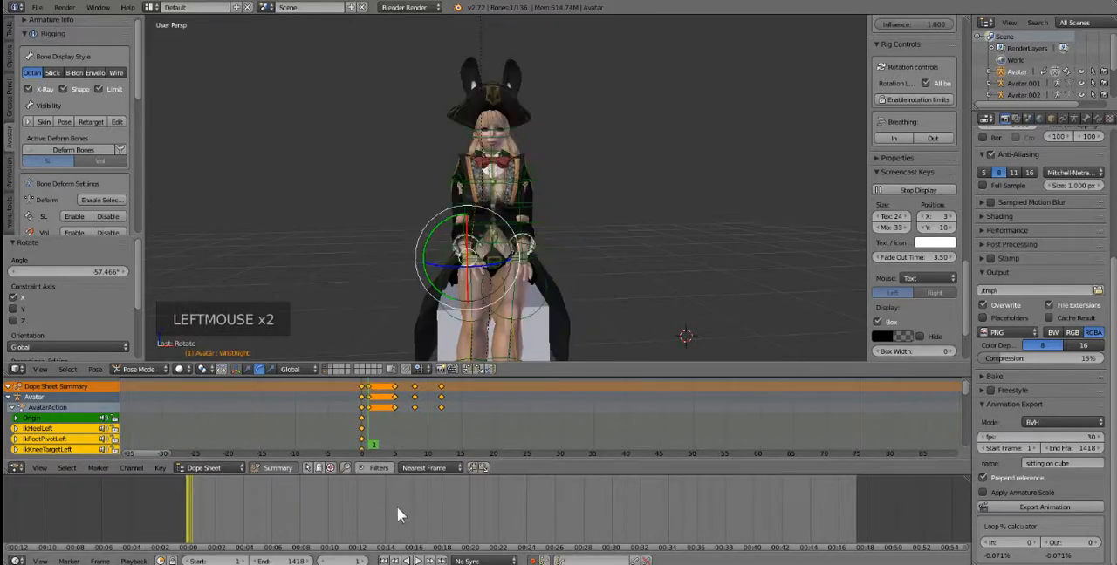
pyautogui.click(418, 561)
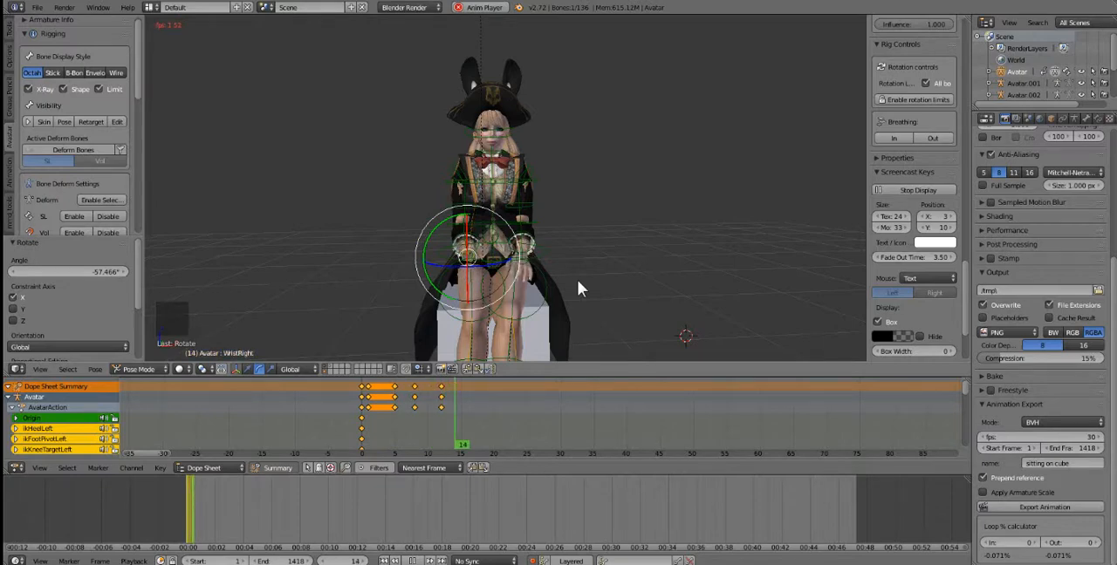
pyautogui.click(578, 284)
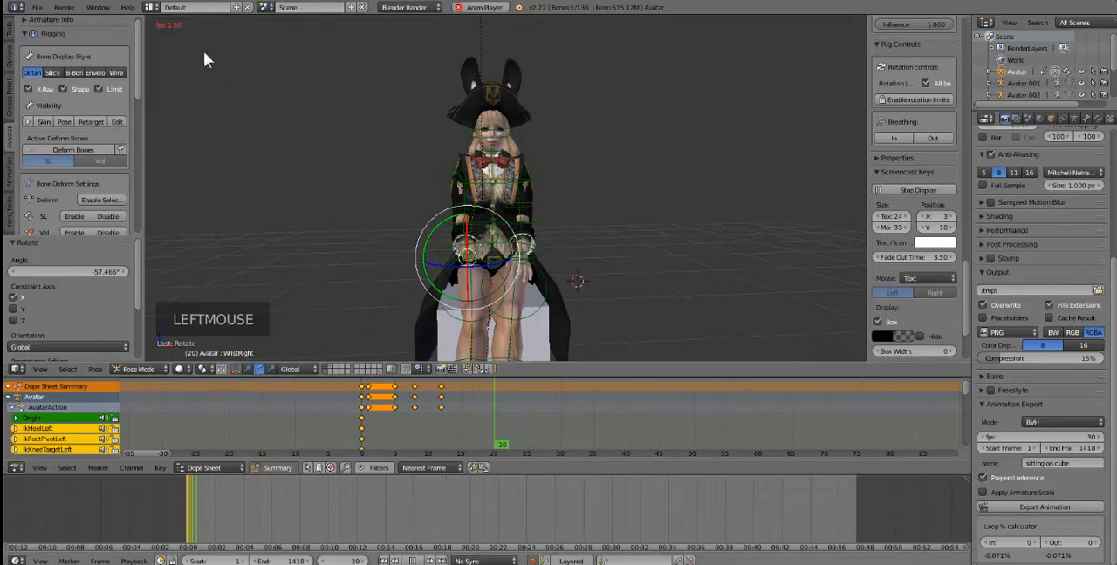
pyautogui.click(414, 561)
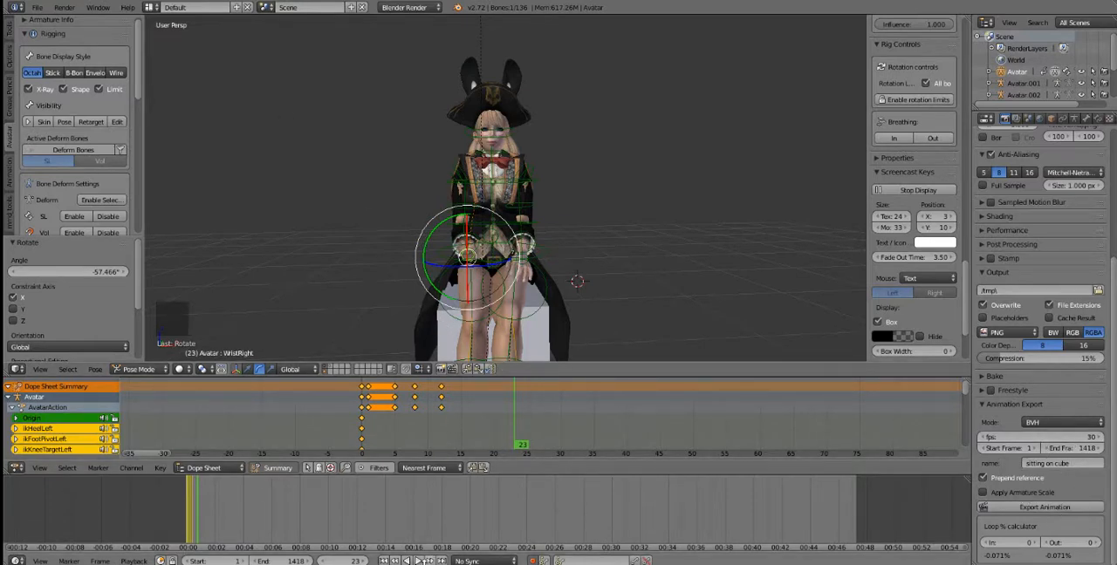
pyautogui.click(394, 561)
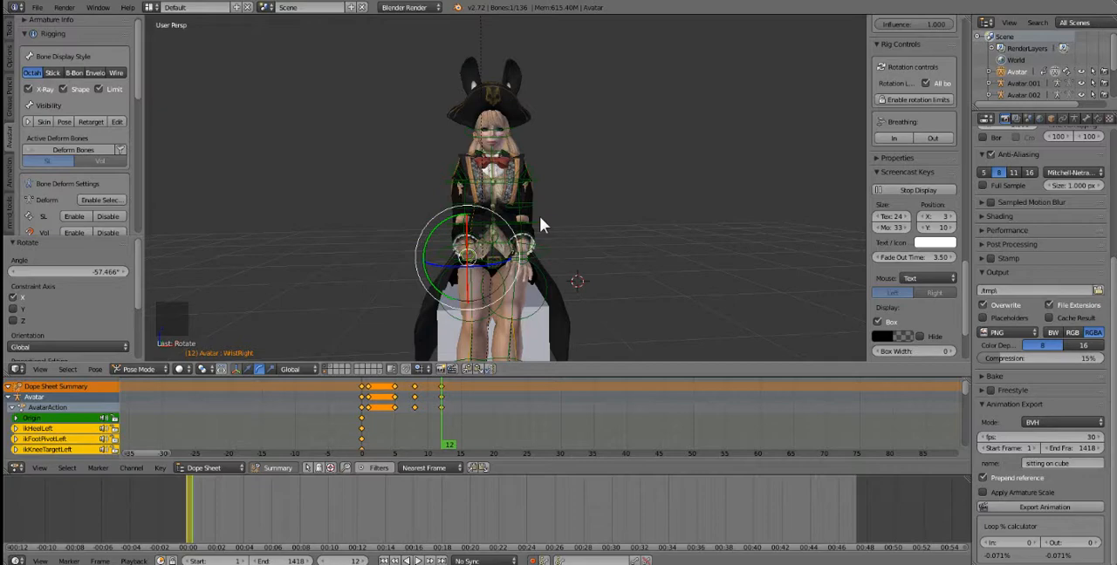
# Step: Show only the layer holding the avatar's body and clothing meshes, hiding the armature and the cube
pyautogui.moveTo(539, 225); pyautogui.dragTo(520, 278, button='middle')
pyautogui.scroll(3, 431, 238)
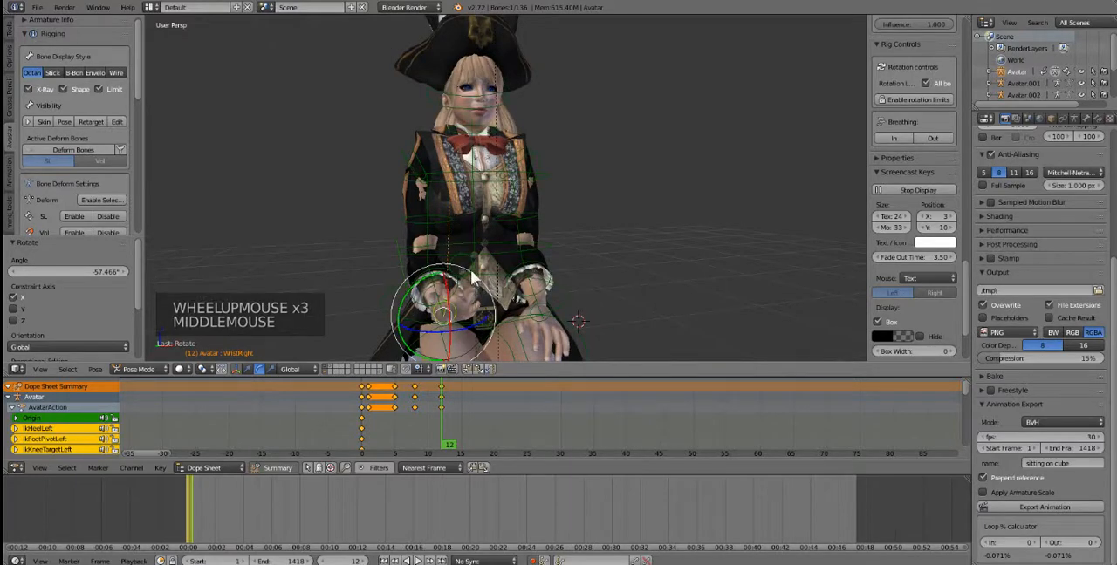
pyautogui.click(328, 364)
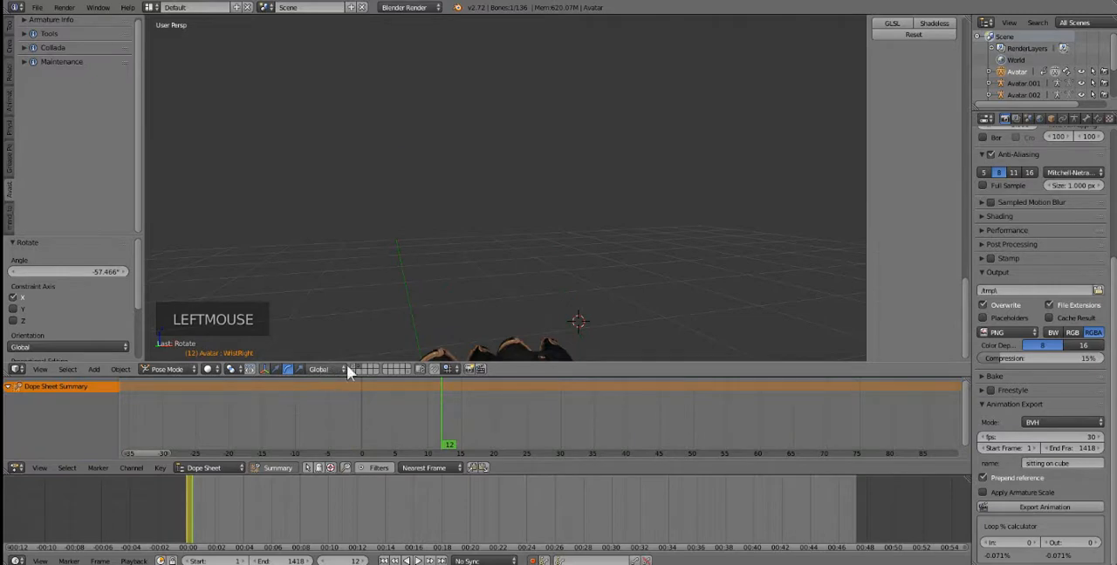
pyautogui.click(353, 367)
# Step: Select the avatar's coat, hair and hat meshes and move them to the fifth layer to hide them
pyautogui.rightClick(467, 224)
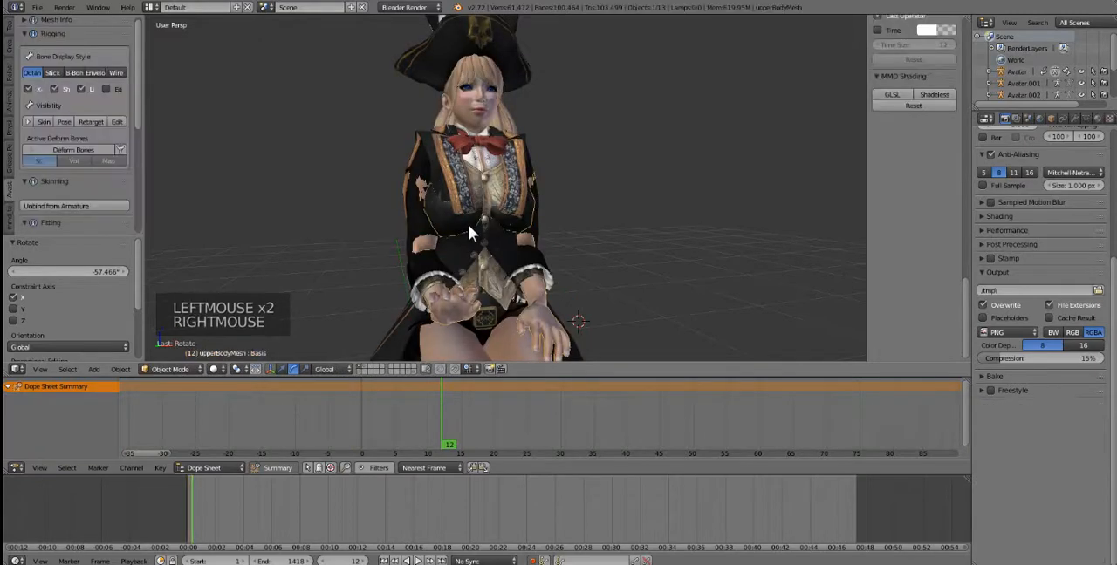
pyautogui.rightClick(471, 252)
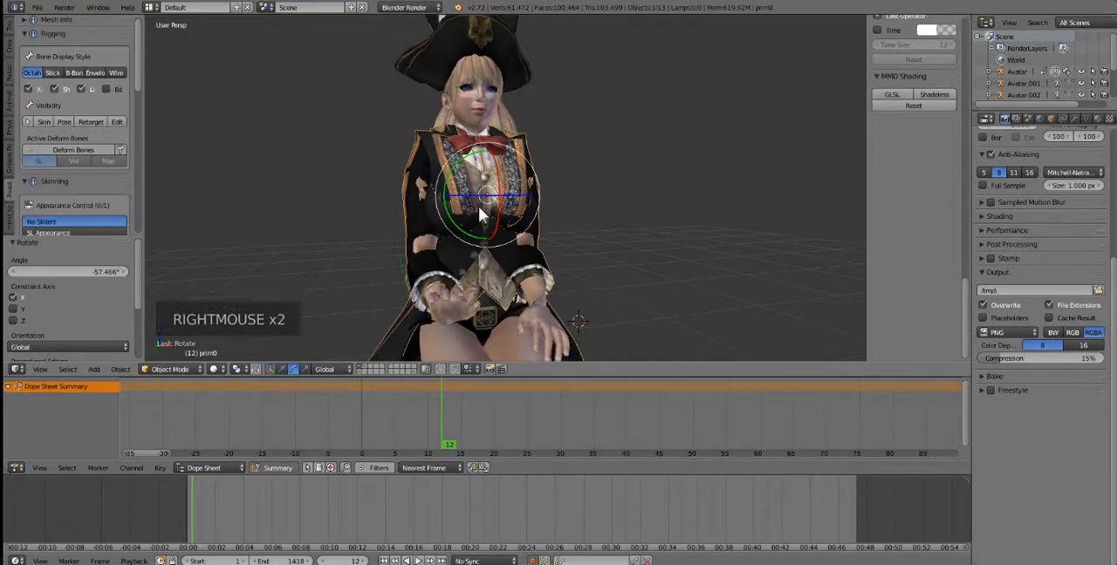
pyautogui.scroll(-1, 495, 199)
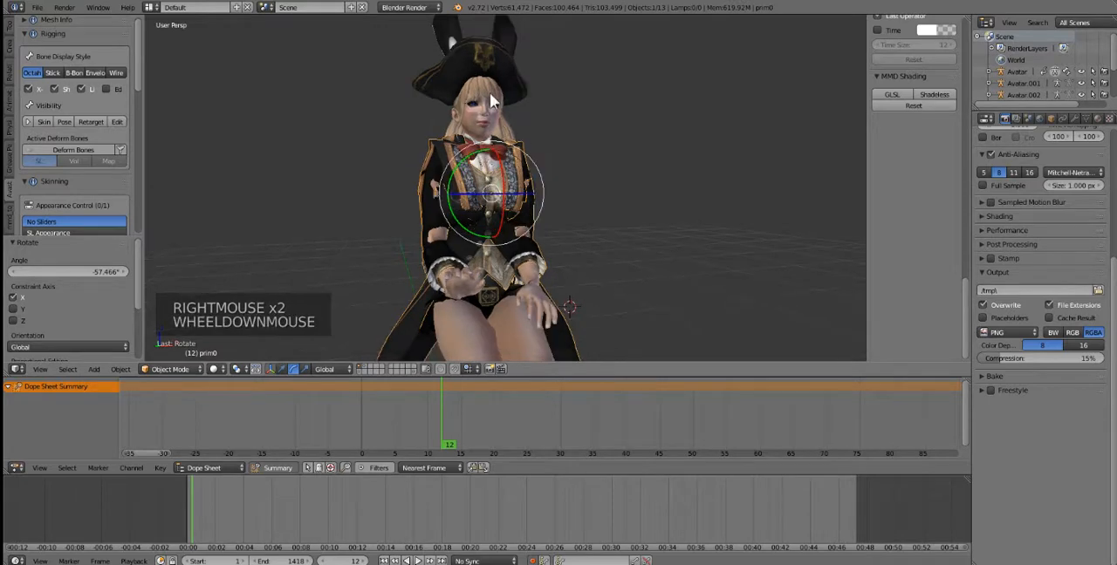
pyautogui.keyDown('shift'); pyautogui.rightClick(467, 87); pyautogui.keyUp('shift')
pyautogui.keyDown('shift'); pyautogui.rightClick(438, 72); pyautogui.keyUp('shift')
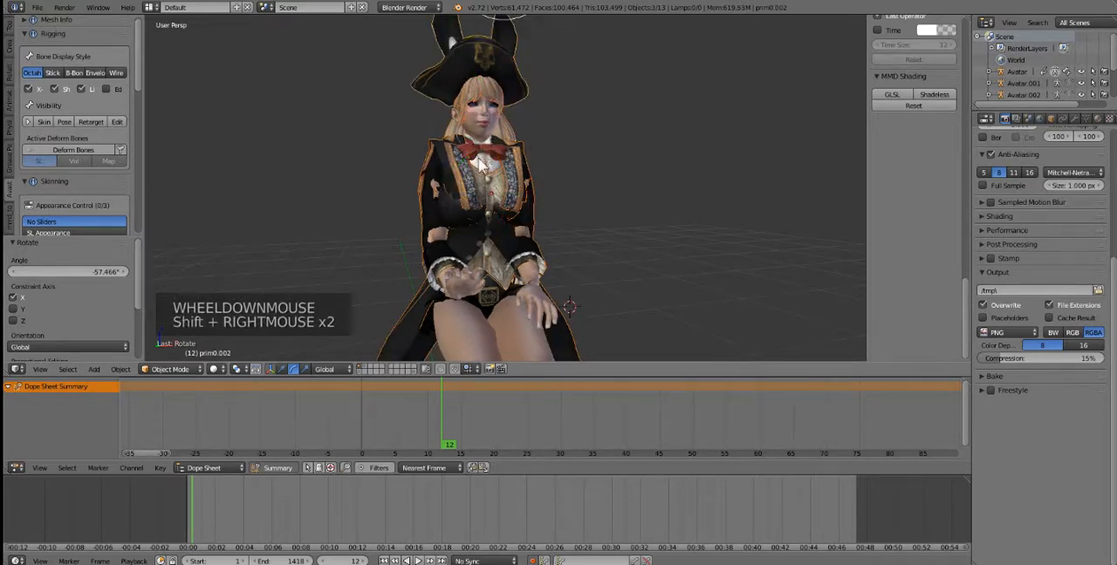
pyautogui.press('m')
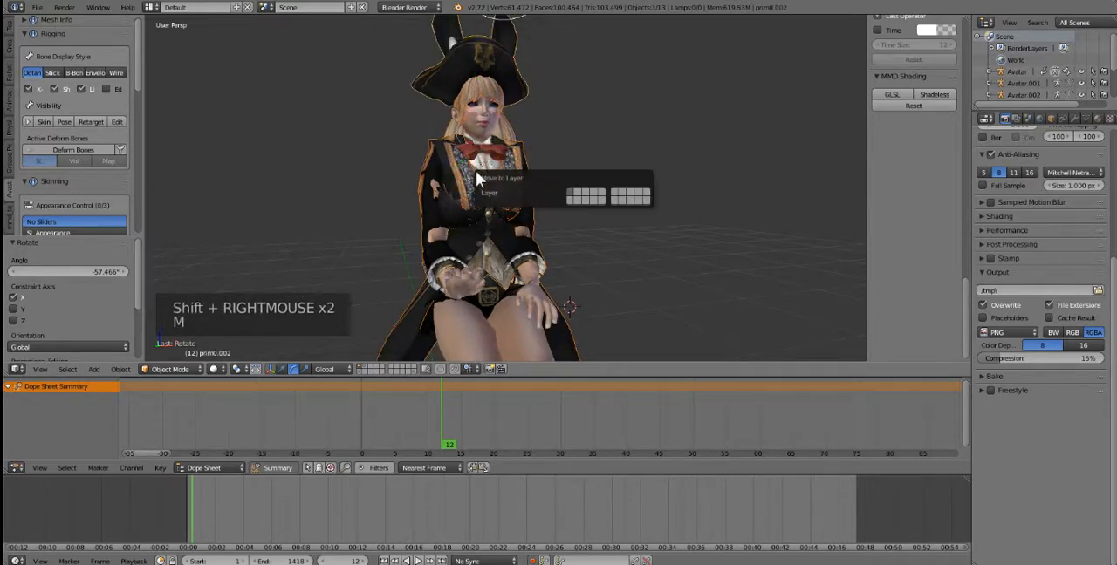
pyautogui.click(600, 196)
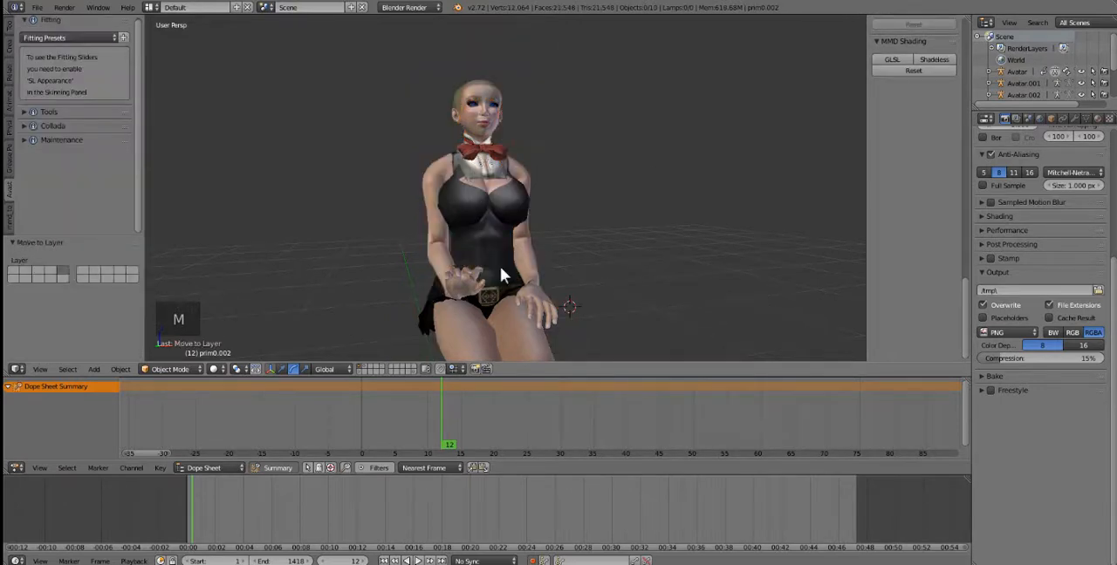
# Step: Move the remaining belt and skirt piece and the bow-tie collar mesh to the fifth layer as well
pyautogui.rightClick(493, 304)
pyautogui.rightClick(425, 320)
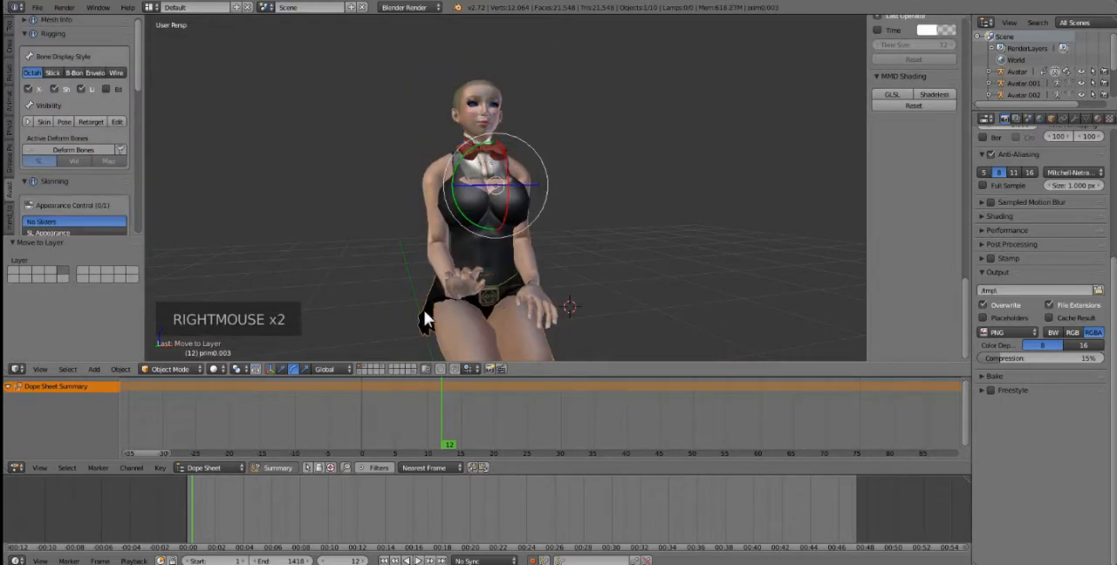
pyautogui.keyDown('shift'); pyautogui.rightClick(490, 157); pyautogui.keyUp('shift')
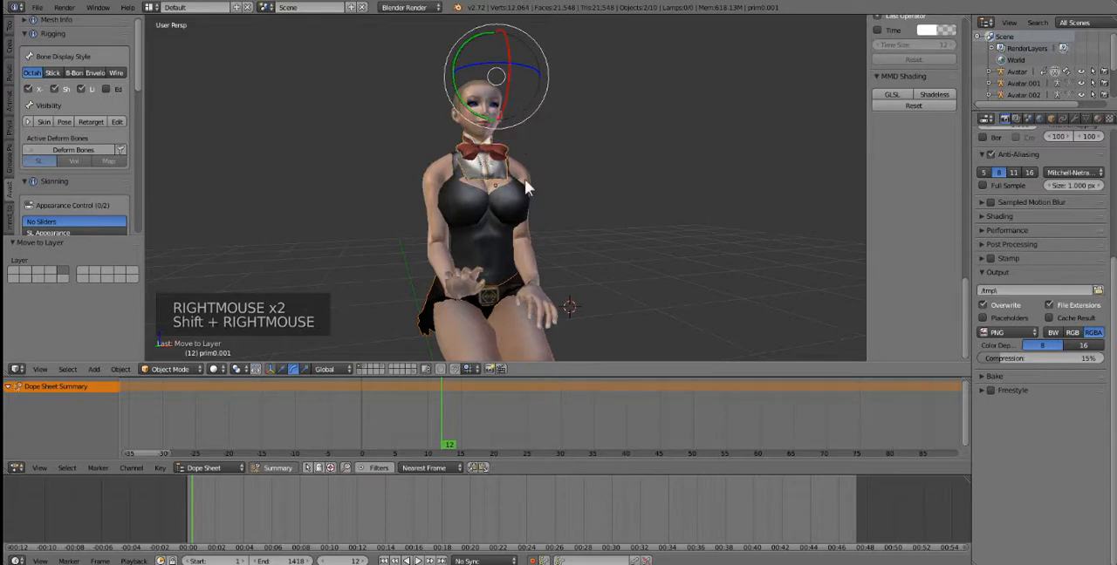
pyautogui.press('m')
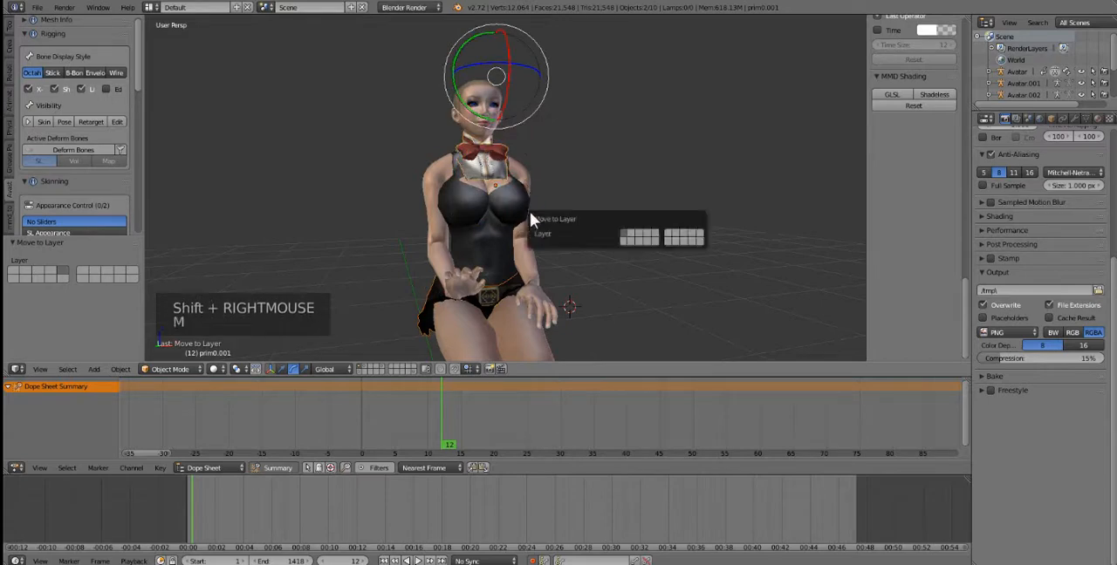
pyautogui.click(656, 233)
# Step: Select the upper body mesh and play the animation twice from the first frame to check the hand motion at faster playback
pyautogui.moveTo(494, 307); pyautogui.dragTo(478, 308, button='middle')
pyautogui.scroll(-2, 478, 308)
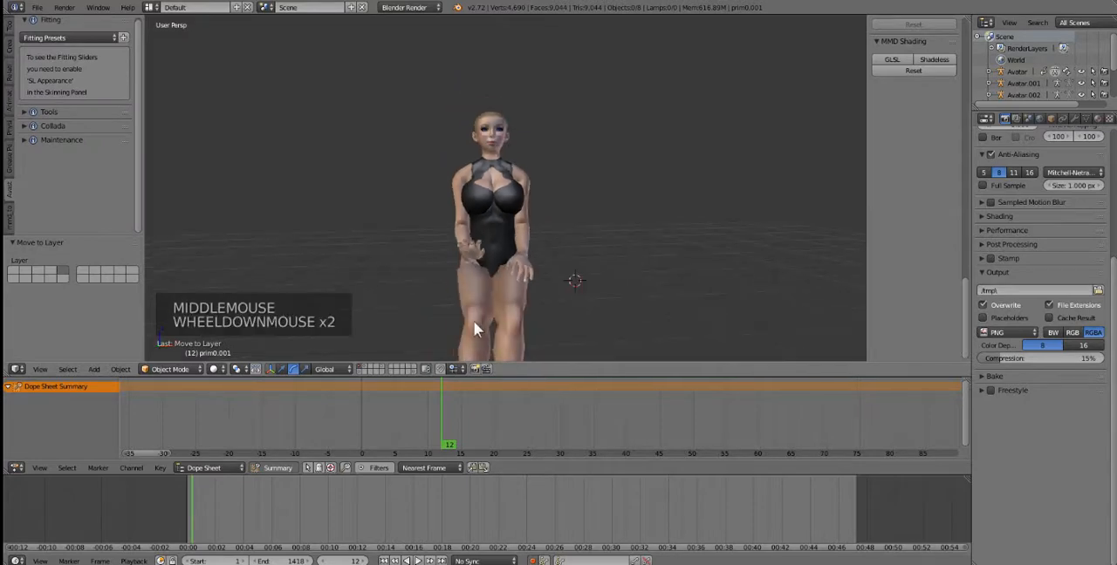
pyautogui.rightClick(496, 215)
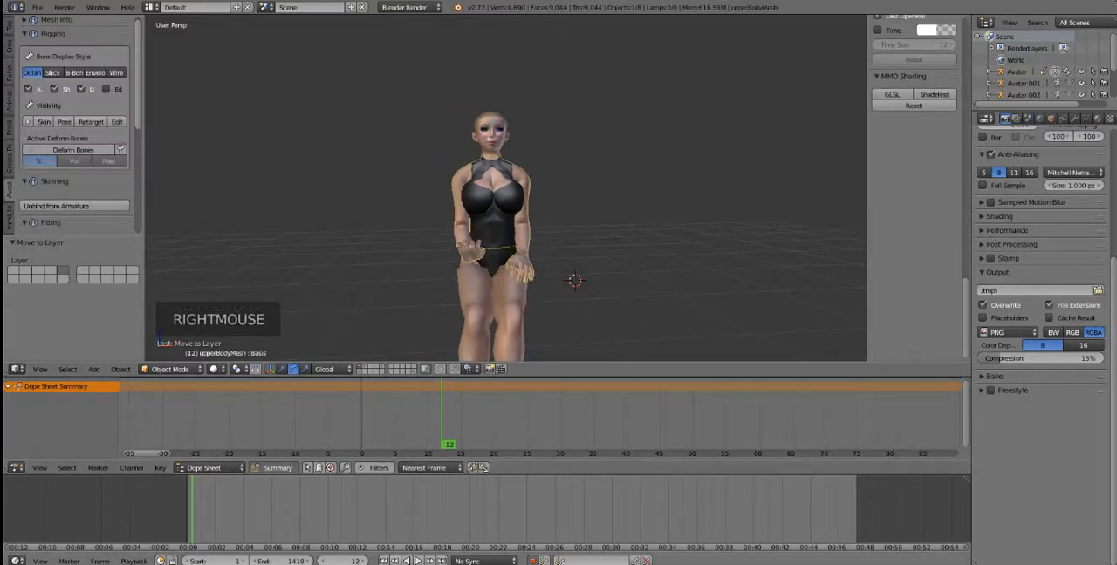
pyautogui.click(384, 561)
pyautogui.click(417, 561)
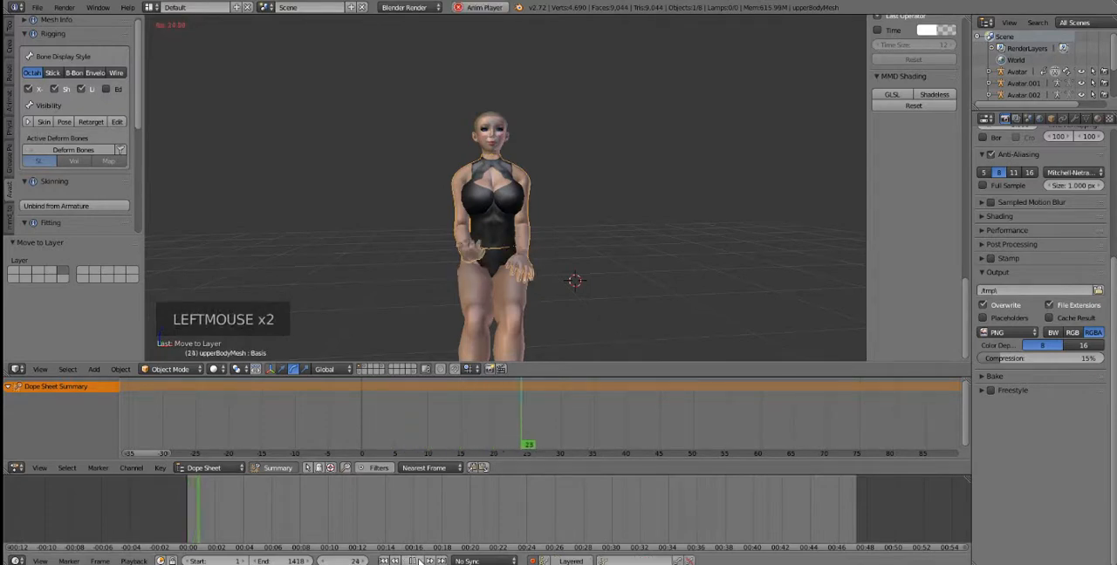
pyautogui.click(419, 561)
pyautogui.click(385, 561)
pyautogui.click(417, 561)
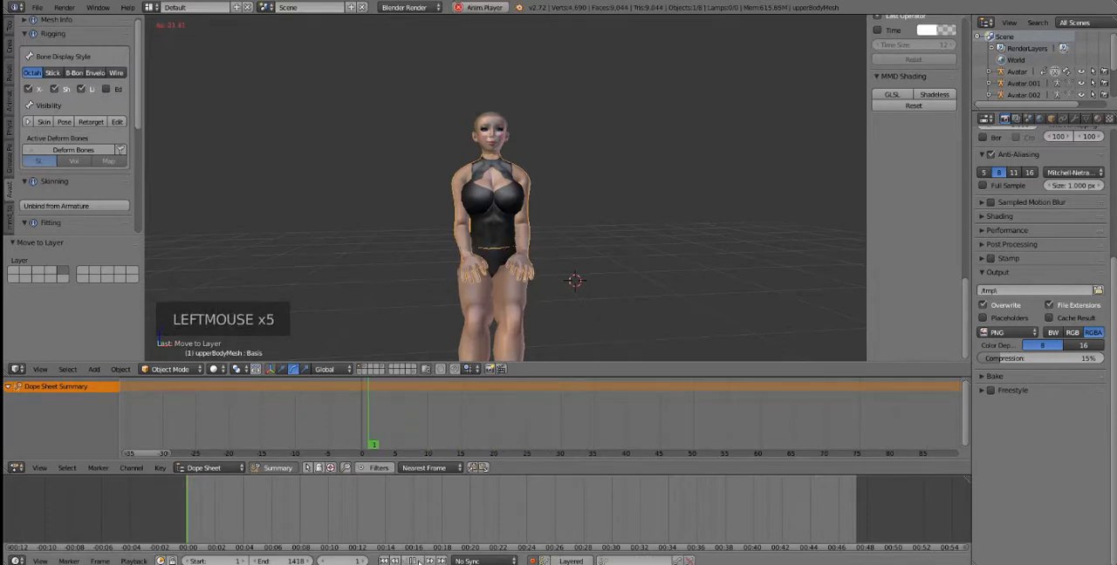
pyautogui.click(419, 561)
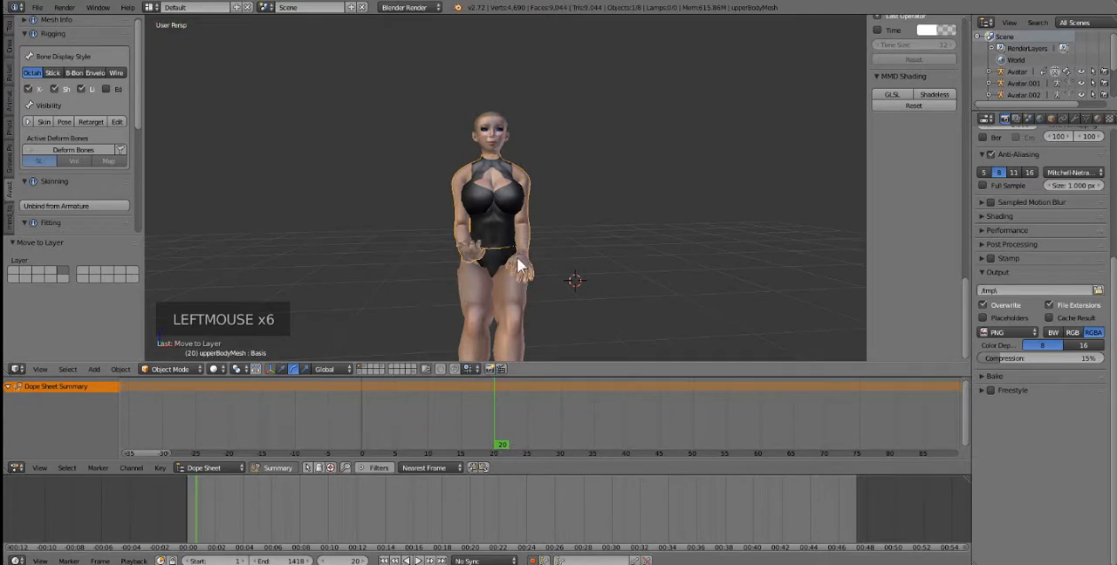
# Step: Scrub to frame 15 and show the layer with the armature and cube alongside the body meshes
pyautogui.moveTo(516, 259)
pyautogui.mouseDown(button='middle')
pyautogui.moveTo(461, 274)
pyautogui.moveTo(438, 239)
pyautogui.moveTo(447, 253)
pyautogui.moveTo(516, 274)
pyautogui.mouseUp(button='middle')
pyautogui.middleClick(438, 239)
pyautogui.scroll(-1, 435, 245)
pyautogui.scroll(2, 485, 268)
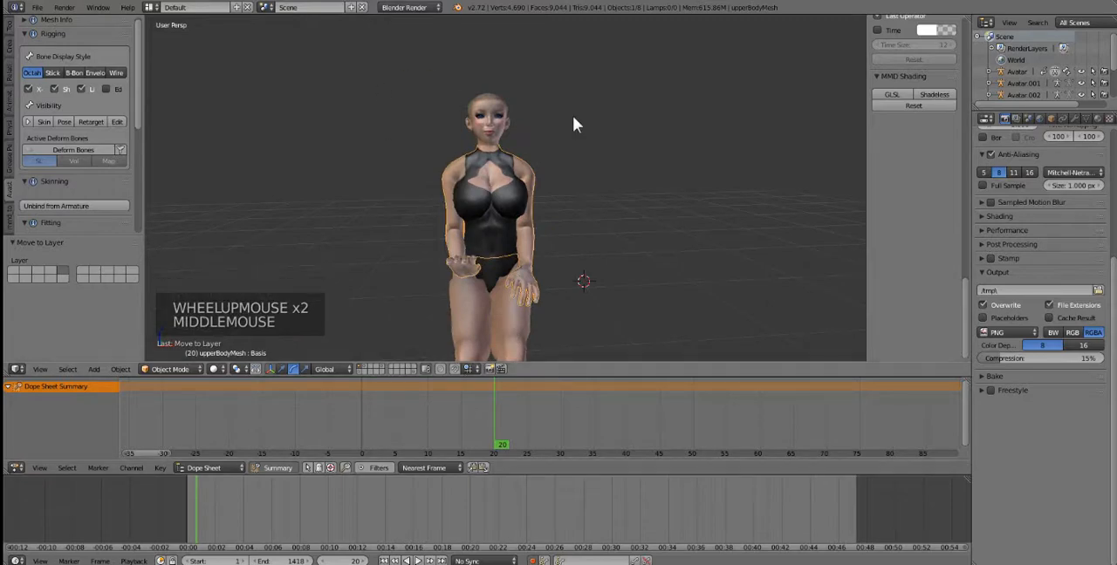
pyautogui.moveTo(466, 422)
pyautogui.mouseDown()
pyautogui.moveTo(356, 411)
pyautogui.moveTo(460, 414)
pyautogui.mouseUp()
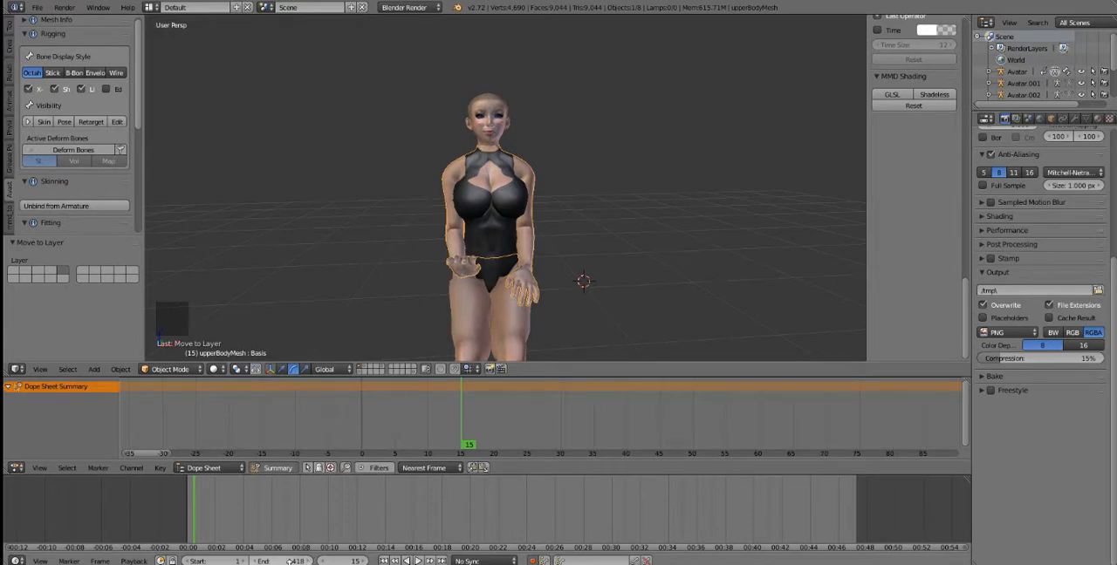
pyautogui.keyDown('shift'); pyautogui.click(355, 373); pyautogui.keyUp('shift')
pyautogui.keyDown('shift'); pyautogui.click(358, 370); pyautogui.keyUp('shift')
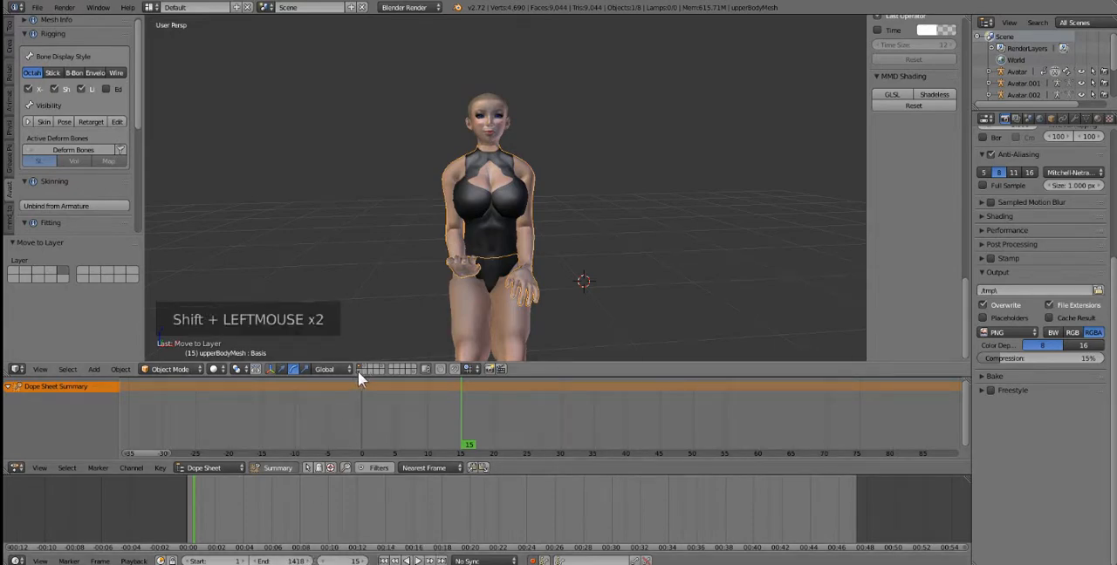
pyautogui.keyDown('shift'); pyautogui.click(358, 371); pyautogui.keyUp('shift')
# Step: Compare the seated poses at frame 1 and at the last keyframe, leaving the current frame at 12
pyautogui.moveTo(534, 325); pyautogui.dragTo(424, 294, button='middle')
pyautogui.click(374, 413)
pyautogui.moveTo(373, 415); pyautogui.dragTo(369, 411)
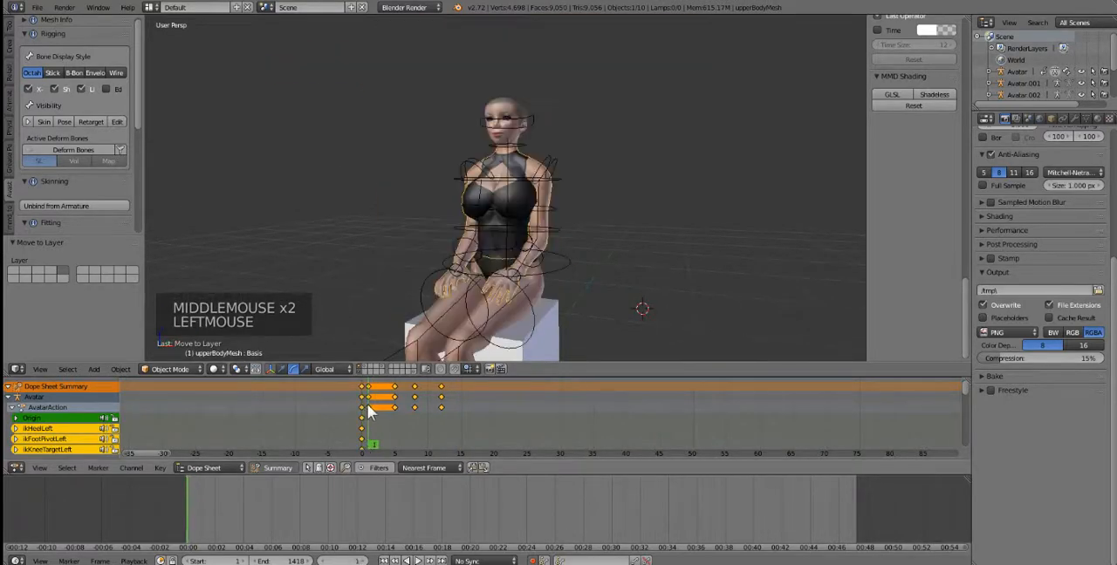
pyautogui.click(442, 389)
pyautogui.click(448, 391)
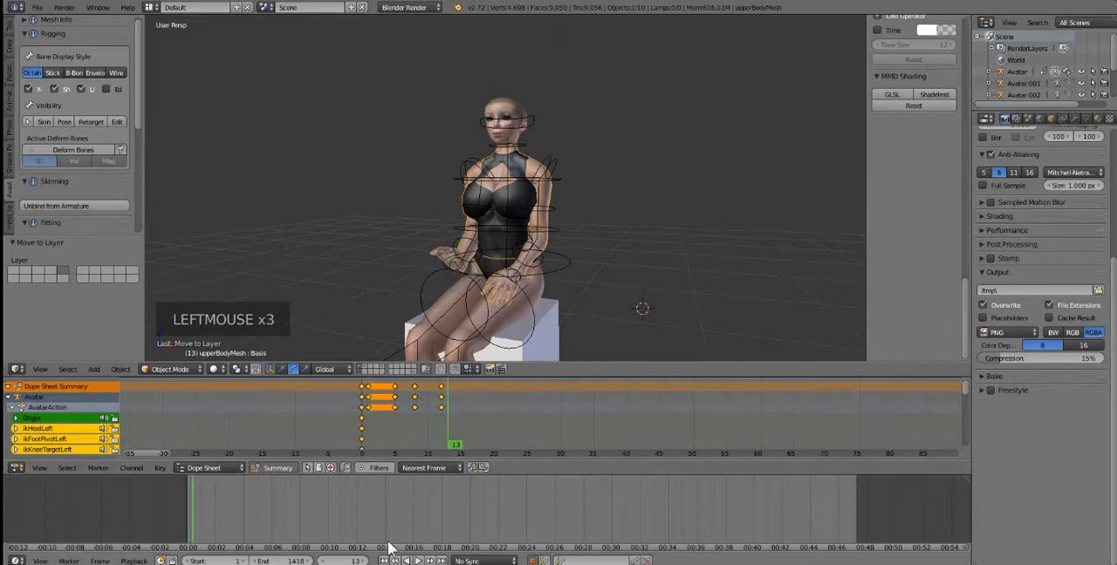
pyautogui.click(439, 390)
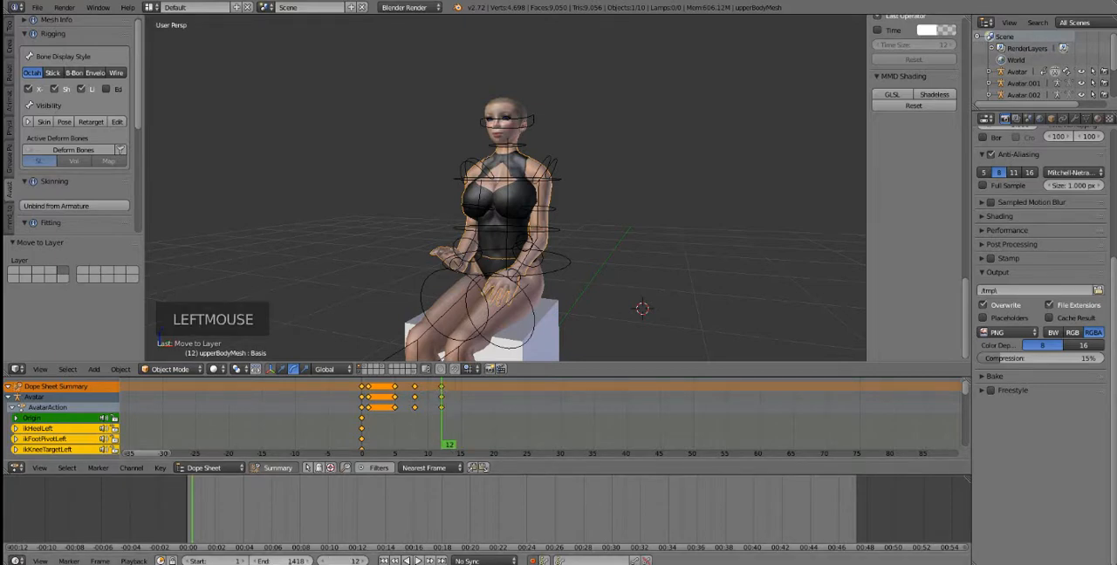
# Step: Set the animation's end frame to 12
pyautogui.doubleClick(279, 561)
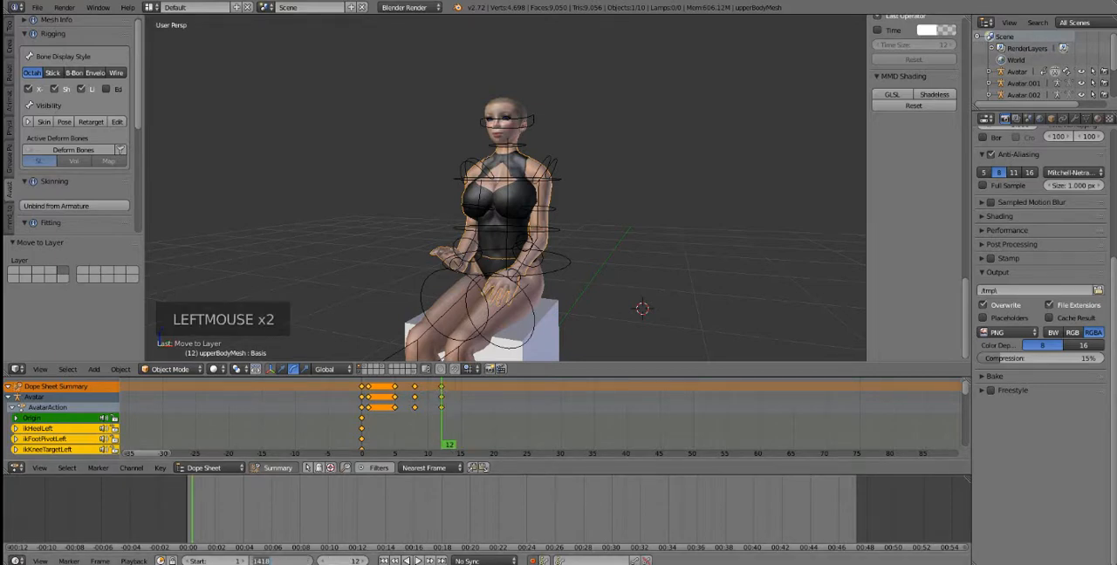
pyautogui.write('12')
pyautogui.press('Return')
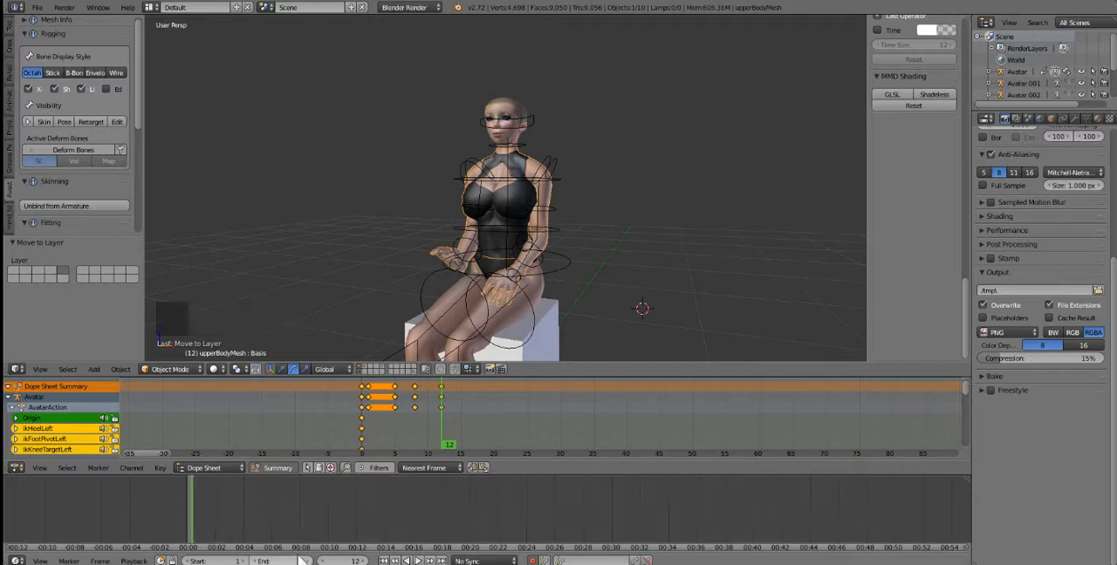
# Step: Play the animation from frame 0 over the frame range 1 to 12 and stop it after checking the hand motion
pyautogui.click(366, 425)
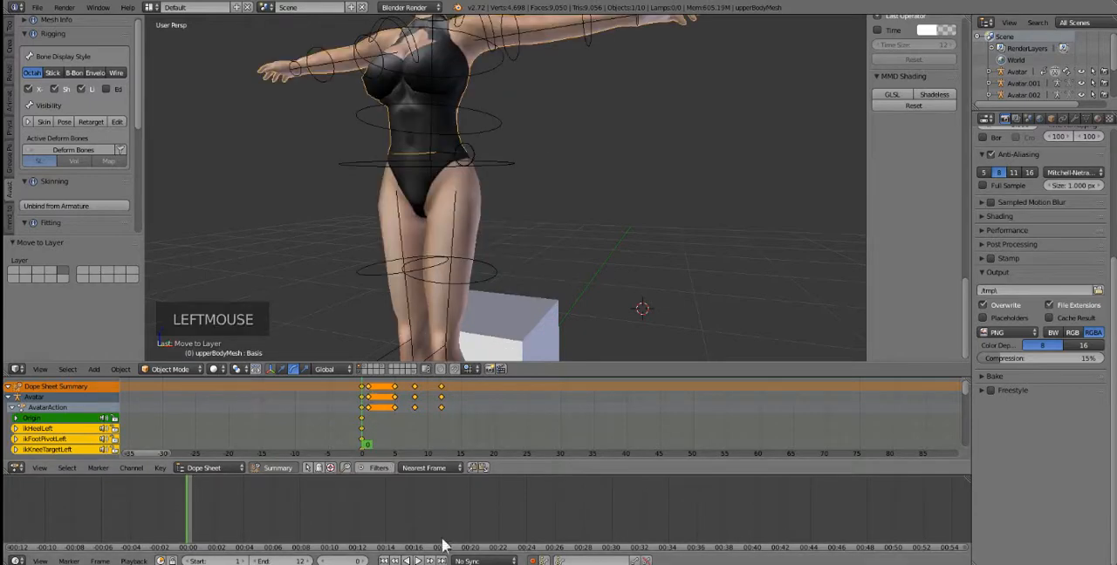
pyautogui.doubleClick(229, 561)
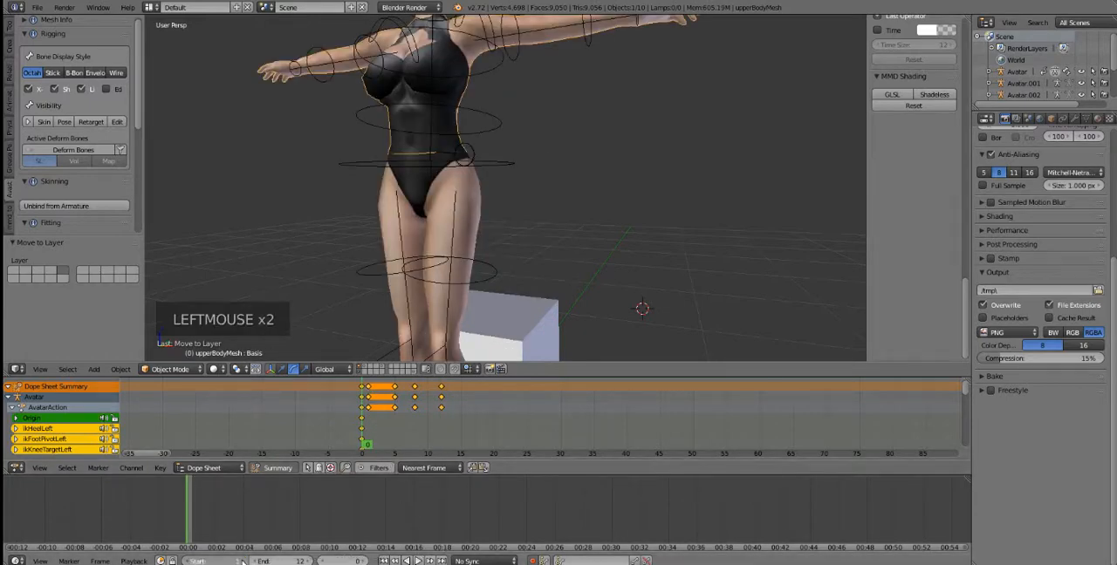
pyautogui.click(192, 561)
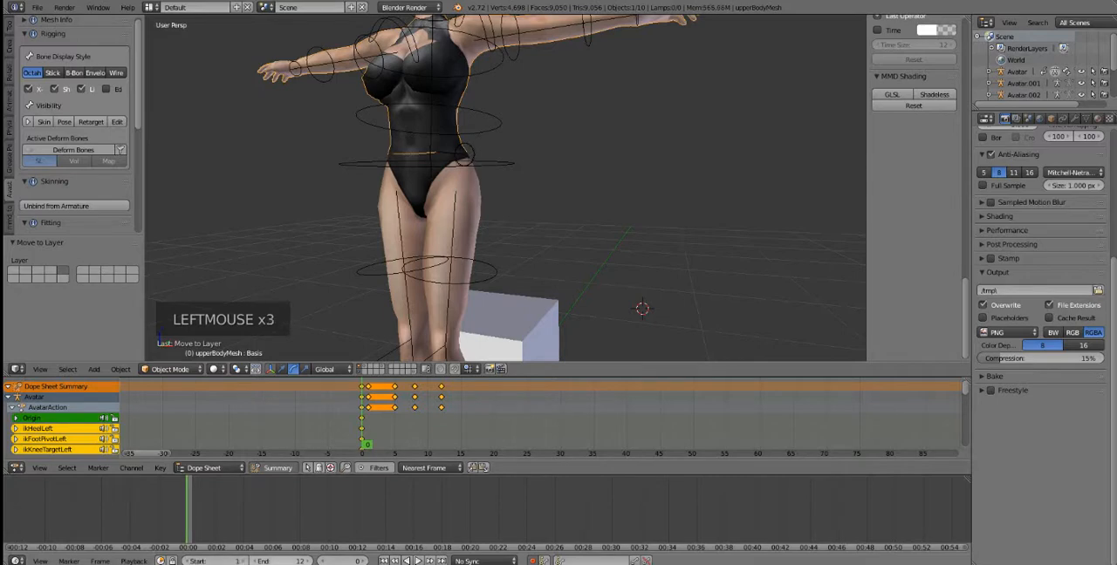
pyautogui.click(417, 561)
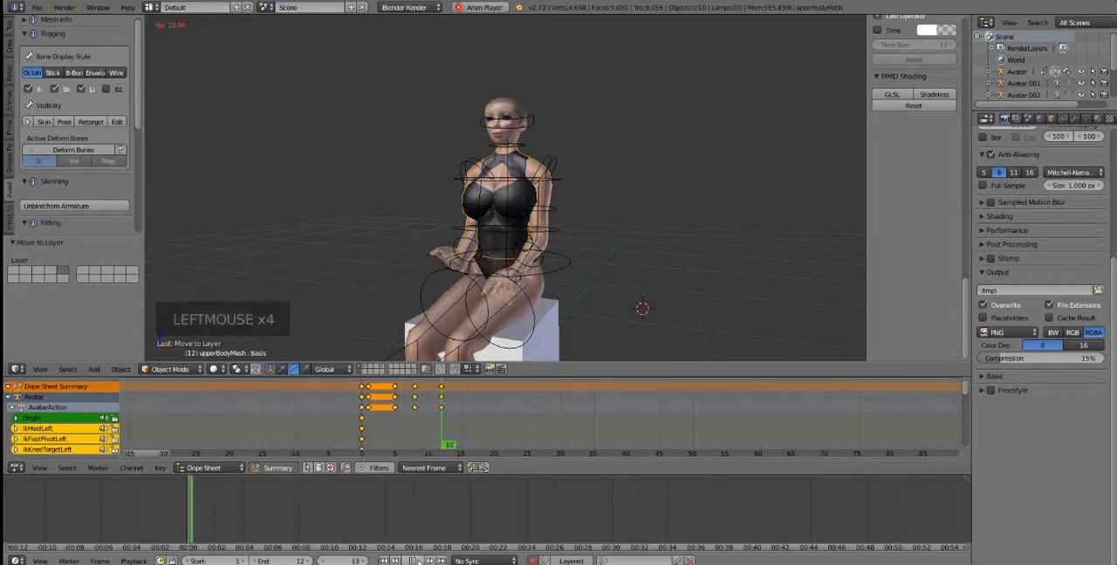
pyautogui.click(417, 561)
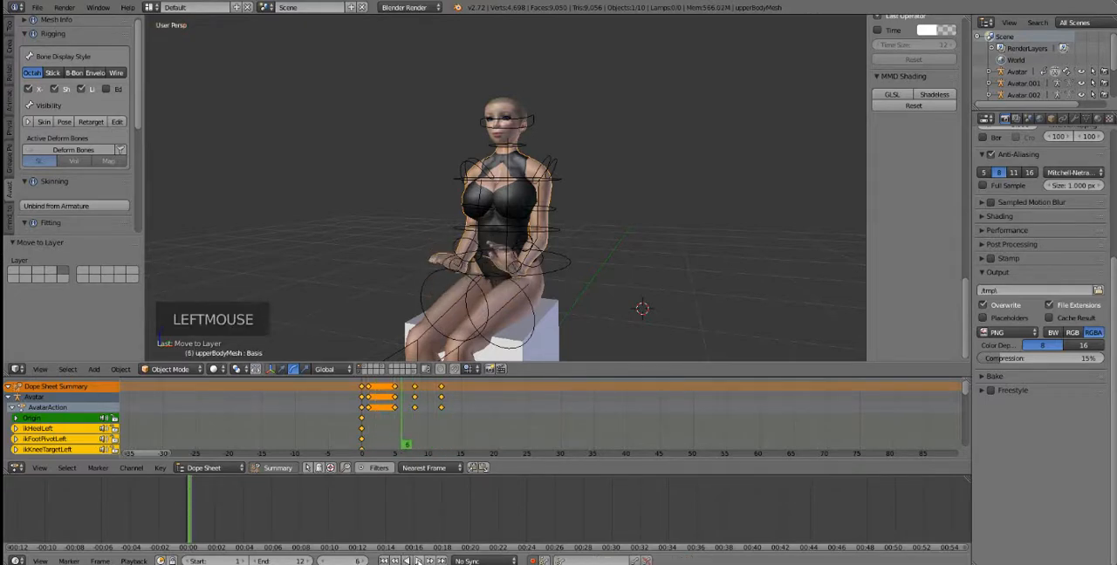
# Step: View the avatar from the front and scrub between frames 0 and 3 to examine the seated hand pose
pyautogui.moveTo(528, 331); pyautogui.dragTo(471, 357, button='middle')
pyautogui.scroll(1, 541, 299)
pyautogui.moveTo(385, 415)
pyautogui.mouseDown()
pyautogui.moveTo(366, 421)
pyautogui.moveTo(434, 424)
pyautogui.moveTo(372, 432)
pyautogui.moveTo(439, 428)
pyautogui.moveTo(370, 425)
pyautogui.moveTo(430, 414)
pyautogui.moveTo(395, 414)
pyautogui.moveTo(373, 419)
pyautogui.moveTo(444, 418)
pyautogui.moveTo(363, 414)
pyautogui.moveTo(370, 425)
pyautogui.mouseUp()
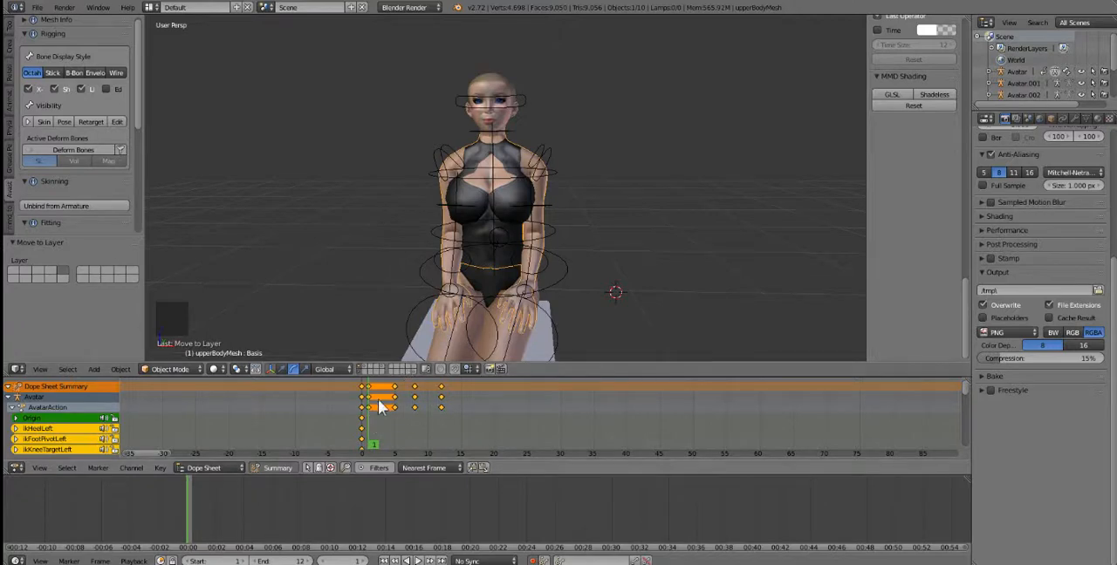
pyautogui.click(378, 398)
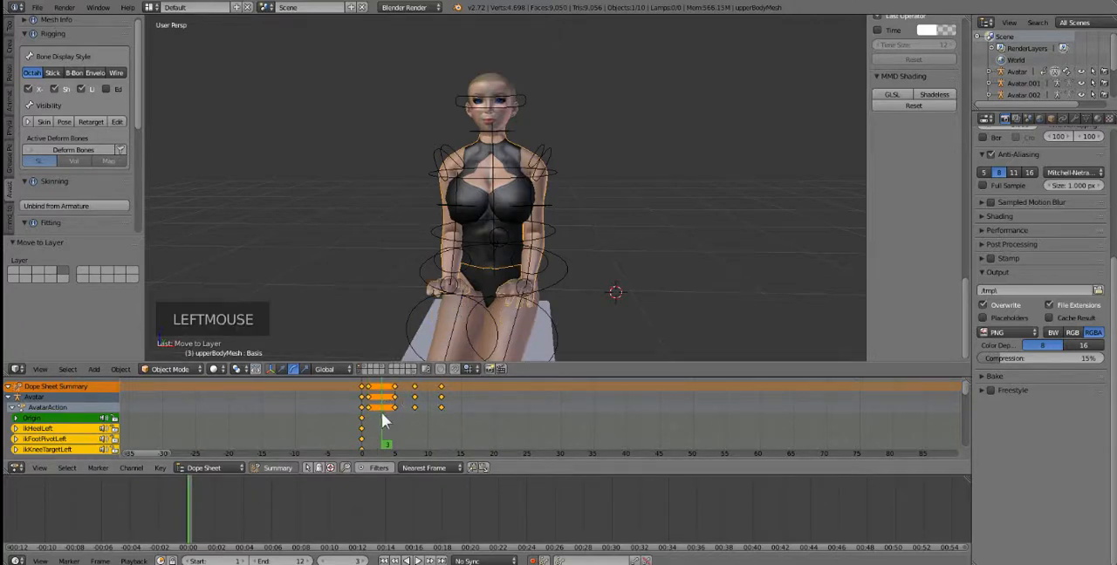
pyautogui.moveTo(378, 416); pyautogui.dragTo(364, 429)
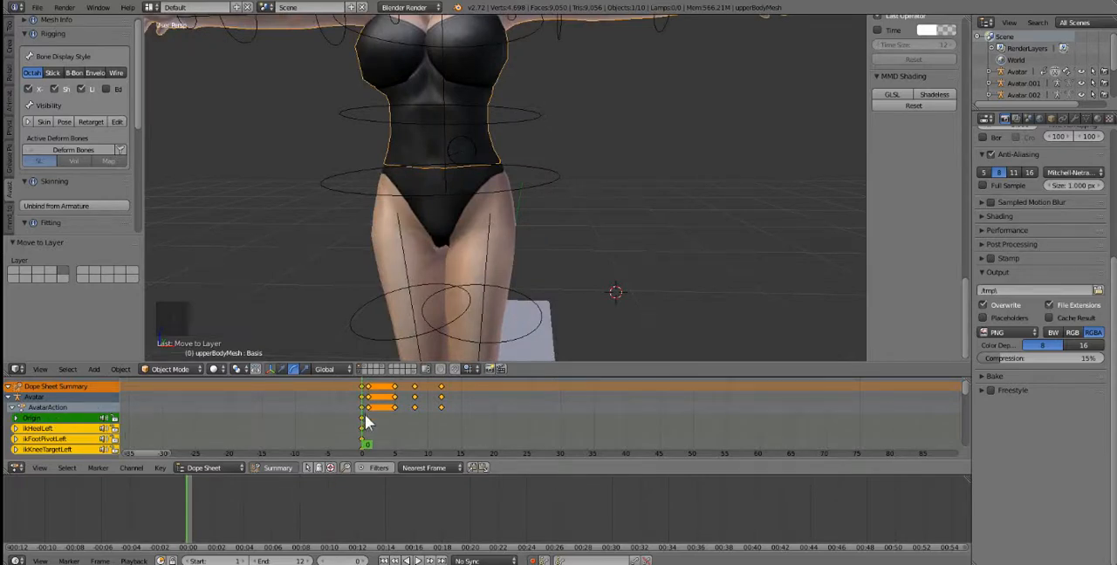
# Step: Examine the hand movement frame by frame between frames 2 and 4 on a magnified keyframe timeline
pyautogui.scroll(6, 364, 426)
pyautogui.click(273, 417)
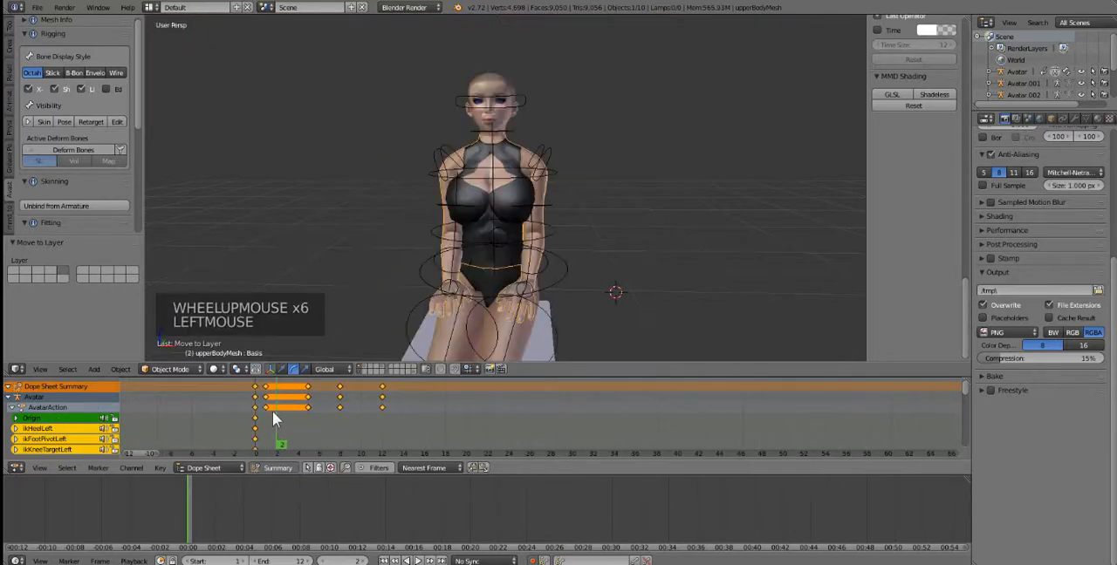
pyautogui.click(280, 420)
pyautogui.click(285, 419)
pyautogui.click(297, 427)
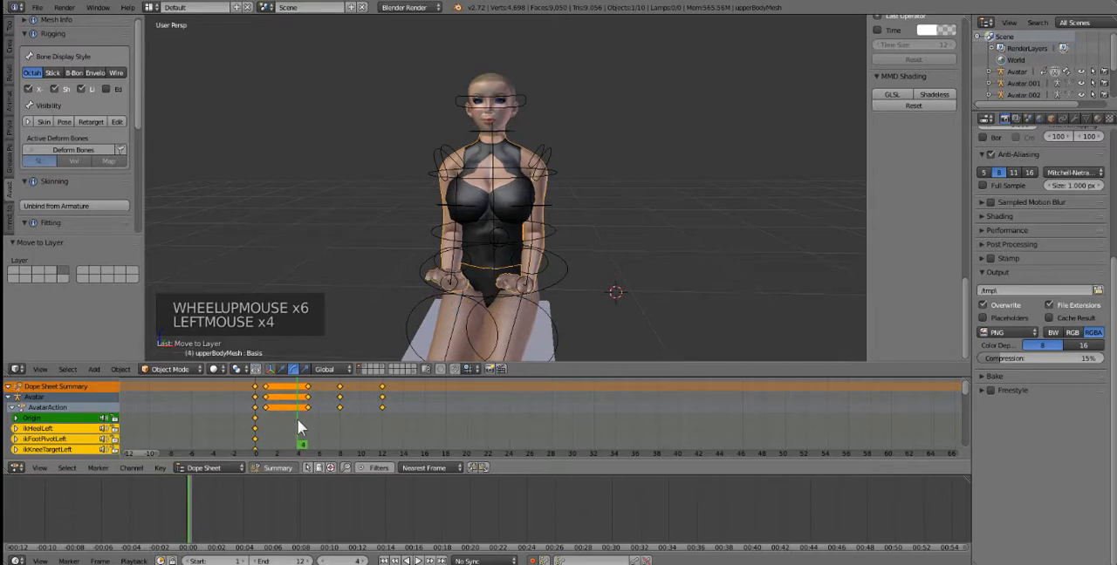
pyautogui.click(272, 430)
pyautogui.moveTo(272, 422); pyautogui.dragTo(299, 421)
pyautogui.moveTo(533, 290)
pyautogui.mouseDown(button='middle')
pyautogui.moveTo(480, 273)
pyautogui.moveTo(542, 281)
pyautogui.mouseUp(button='middle')
# Step: Start looping playback from frame 0 and select the avatar's right hip bone to reach the armature's animation export settings
pyautogui.moveTo(291, 412); pyautogui.dragTo(250, 418)
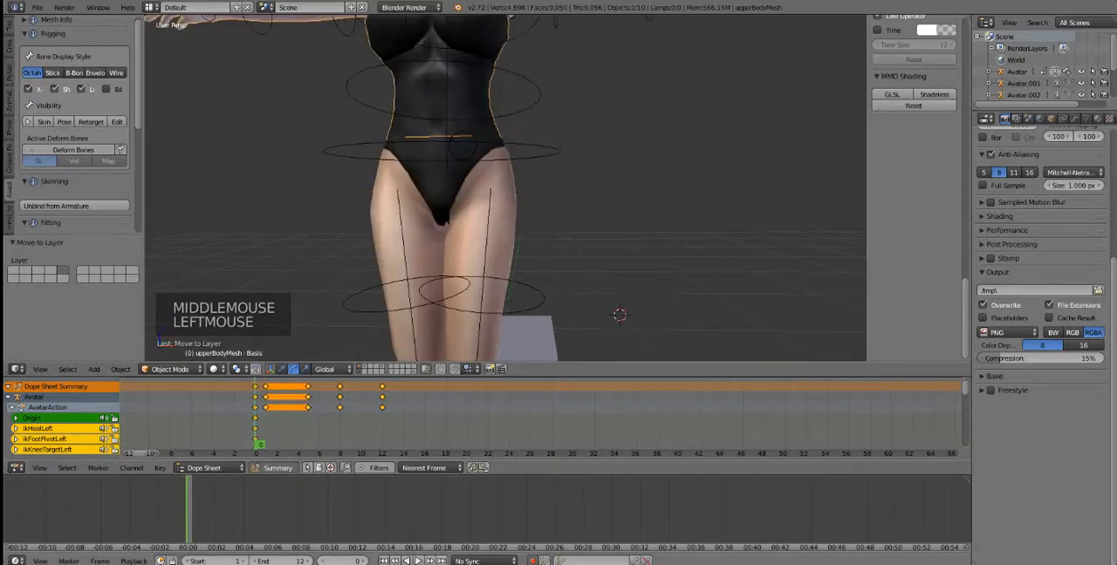
pyautogui.click(417, 560)
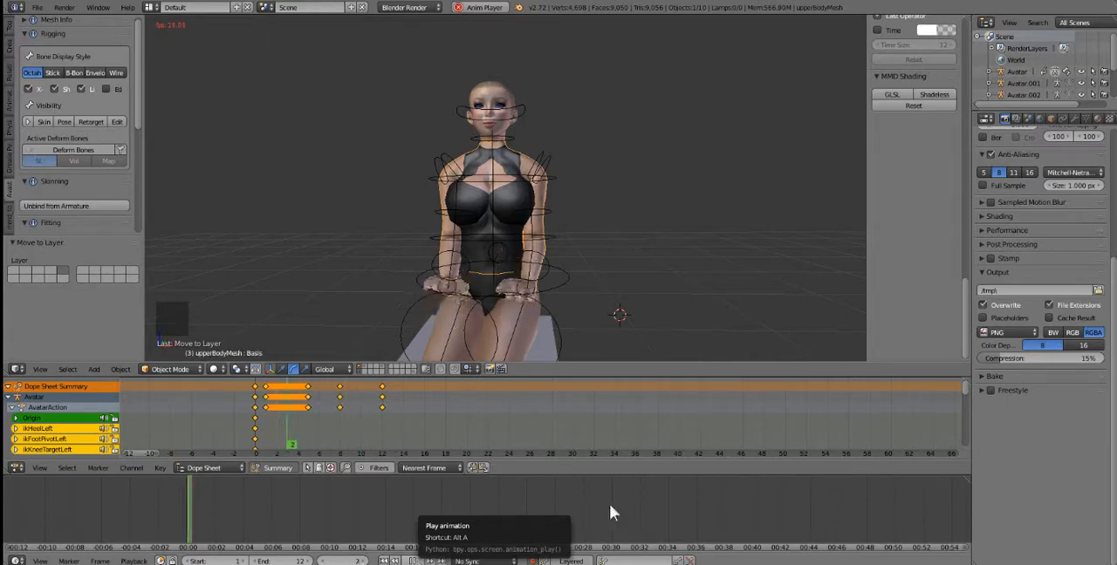
pyautogui.click(1007, 118)
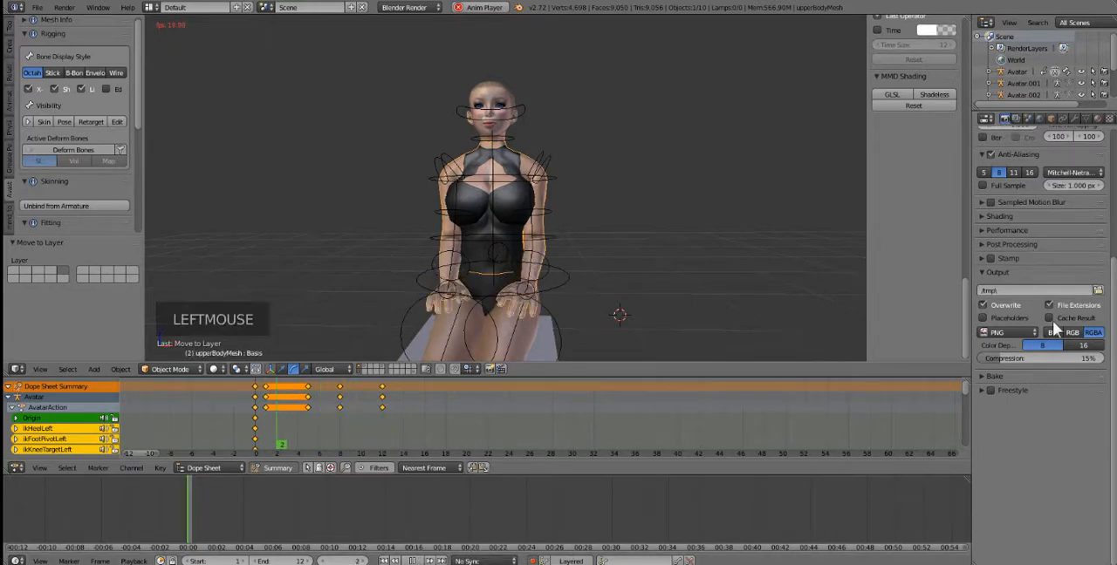
pyautogui.scroll(7, 1052, 320)
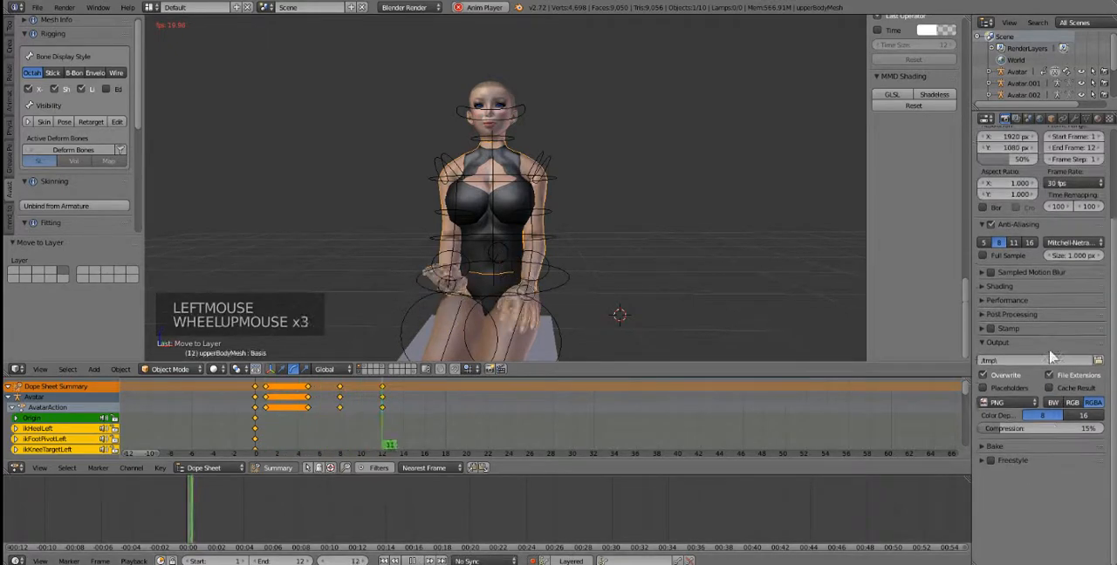
pyautogui.click(189, 369)
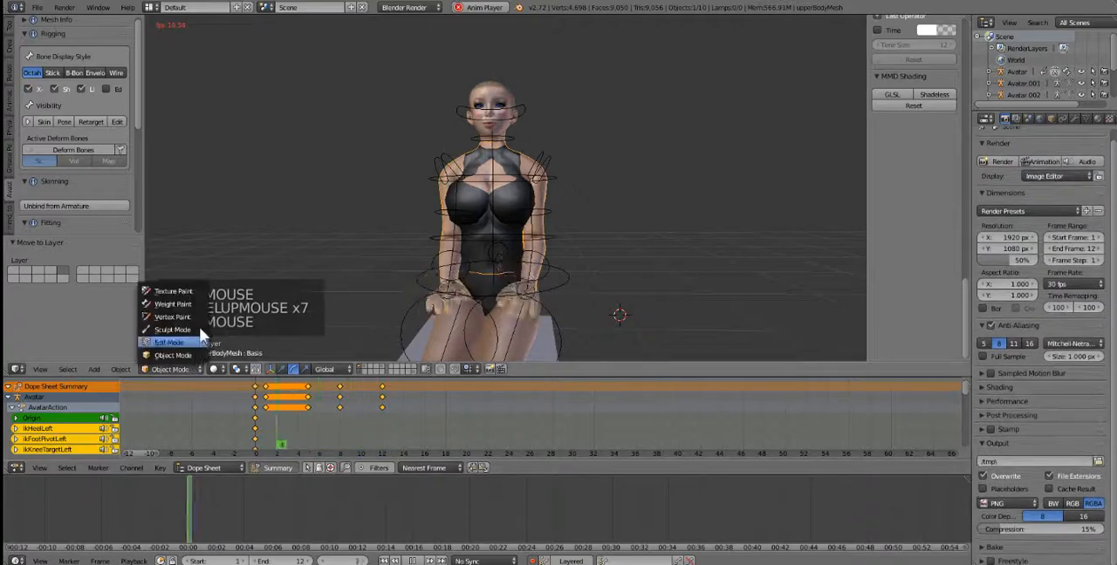
pyautogui.rightClick(427, 300)
pyautogui.scroll(-6, 1087, 410)
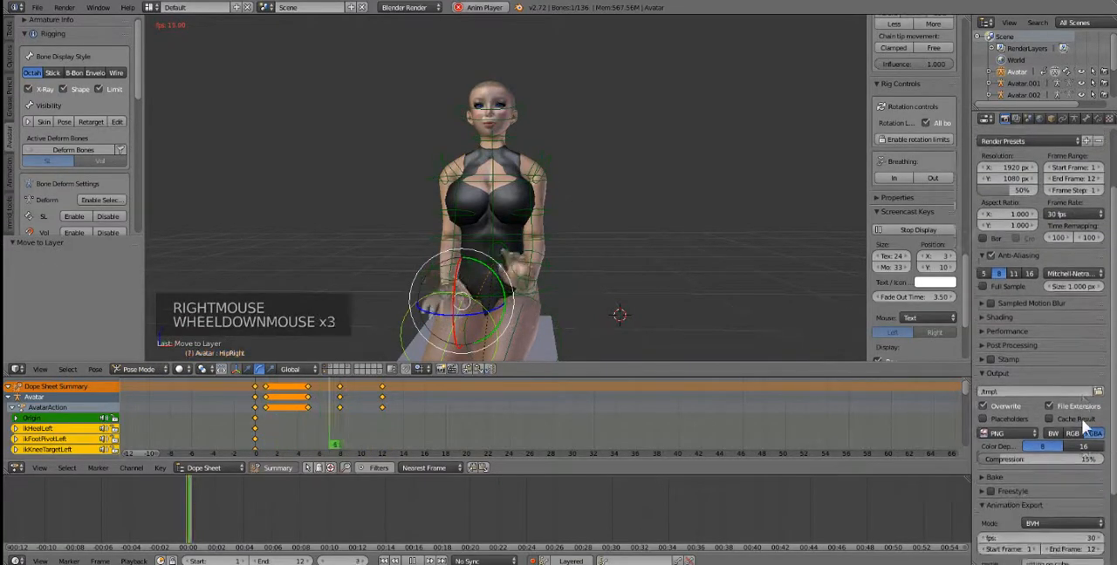
# Step: Try a lower frame rate in the animation export settings during playback, then return it to 30 fps
pyautogui.moveTo(988, 472); pyautogui.dragTo(968, 466)
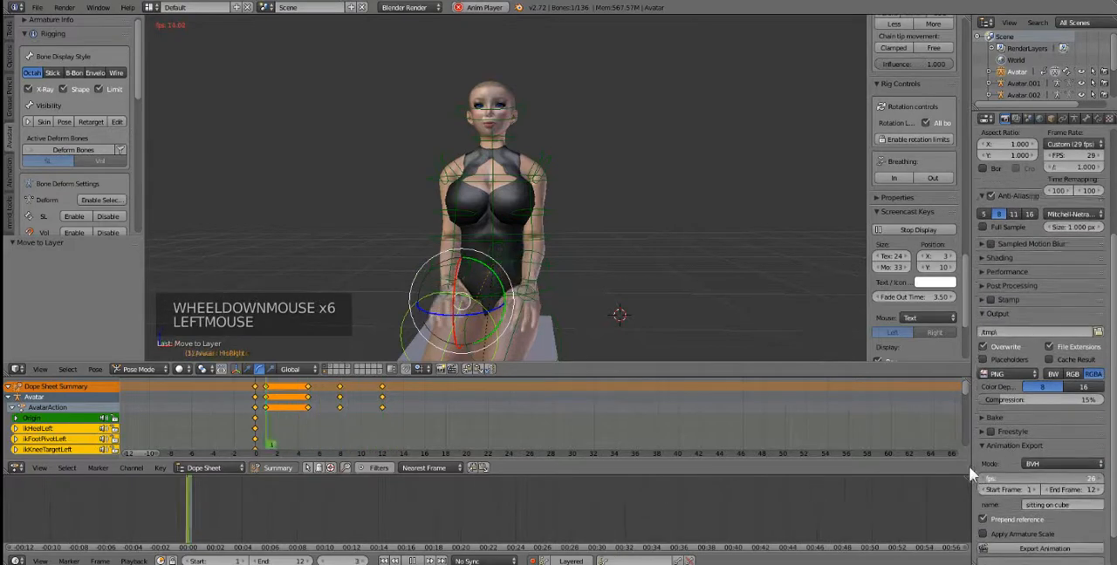
pyautogui.click(1015, 493)
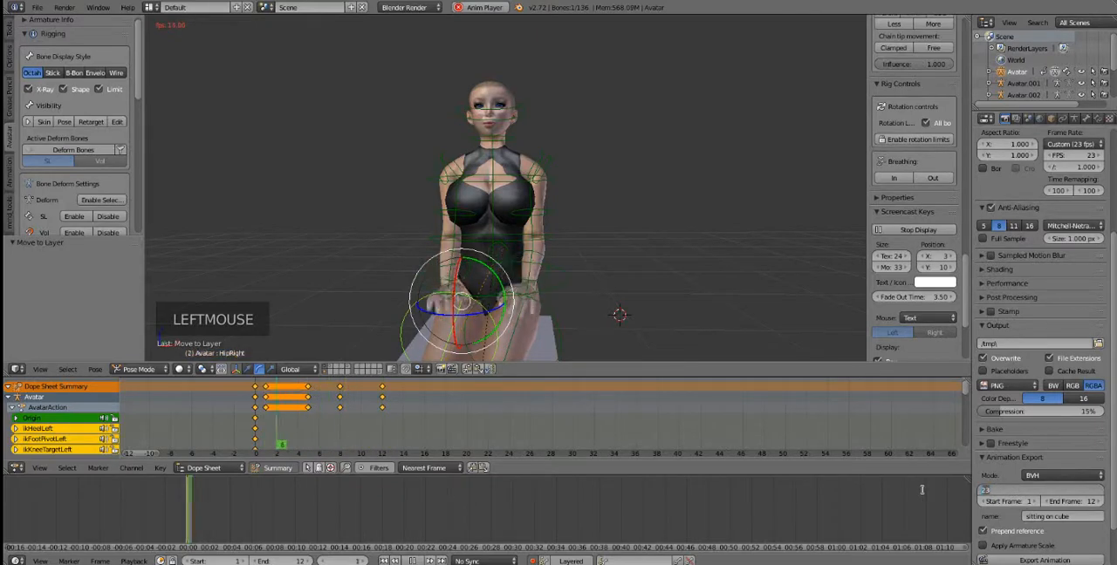
pyautogui.write('30')
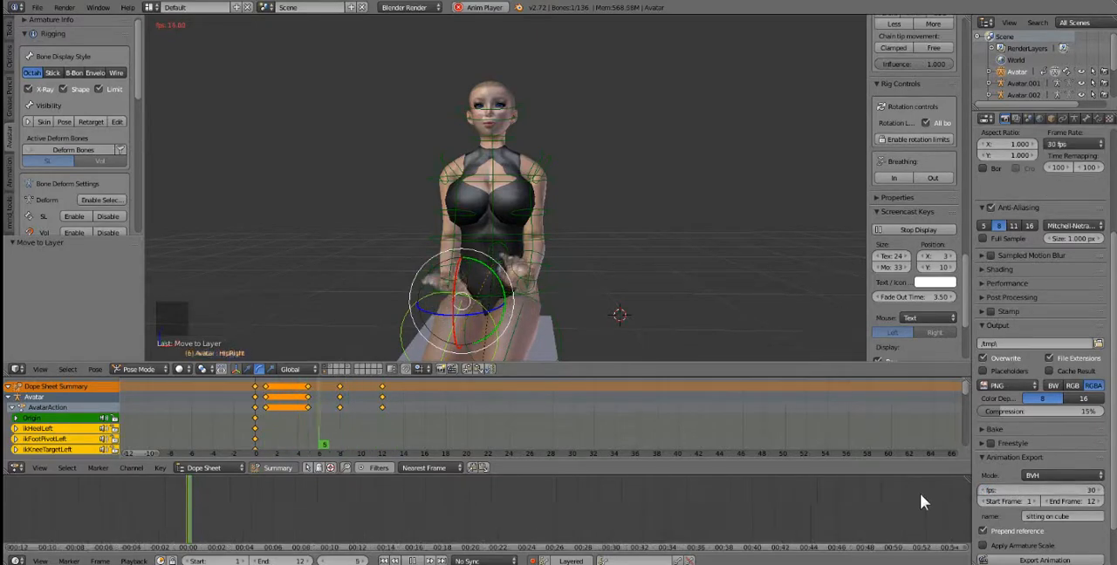
pyautogui.press('Return')
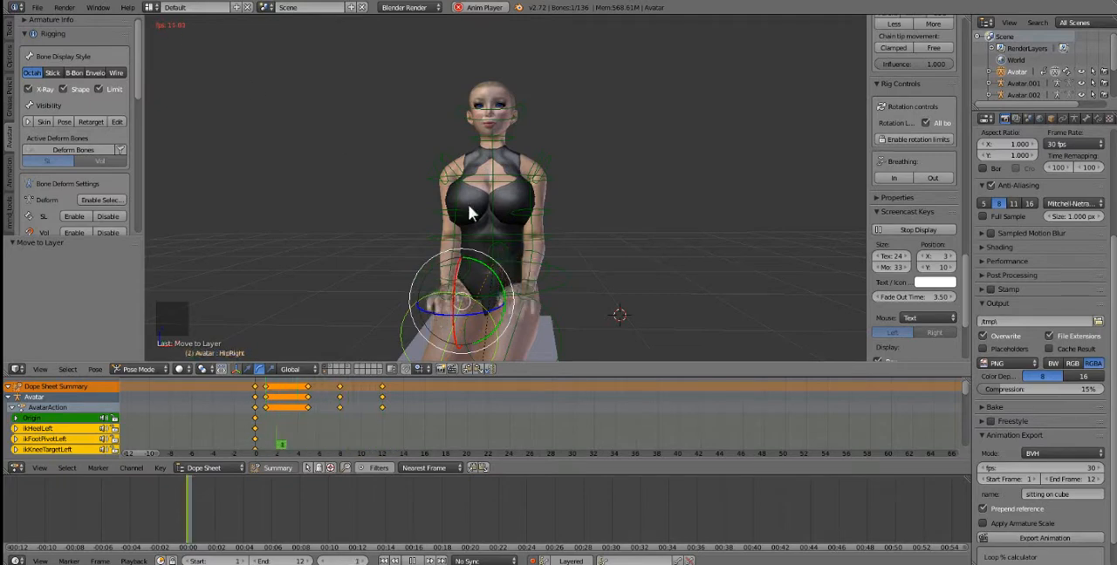
# Step: Try an export frame rate of 15 fps while the animation keeps playing
pyautogui.click(1060, 471)
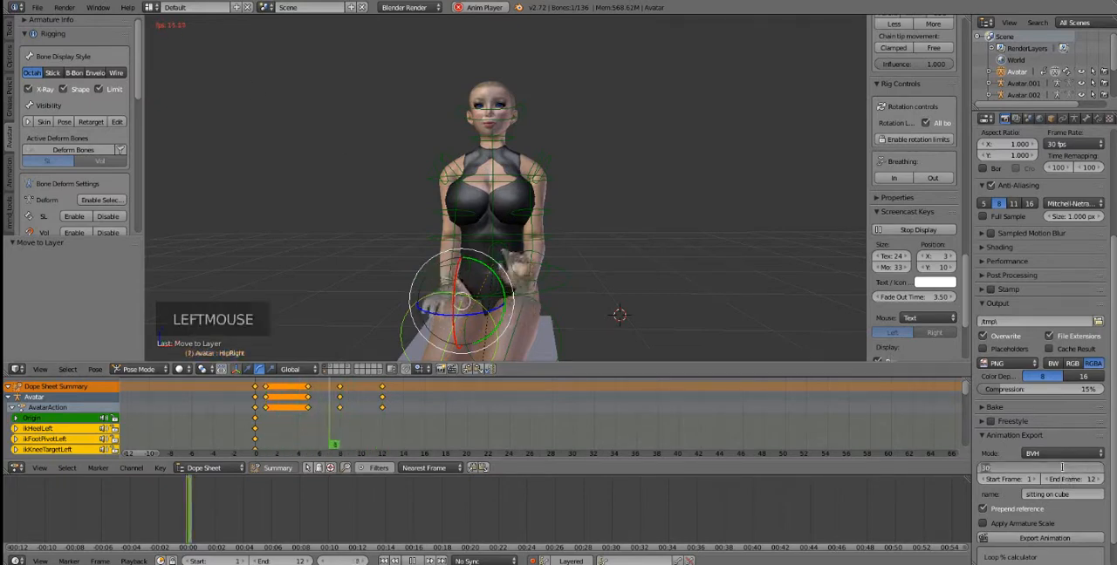
pyautogui.write('15')
pyautogui.press('Return')
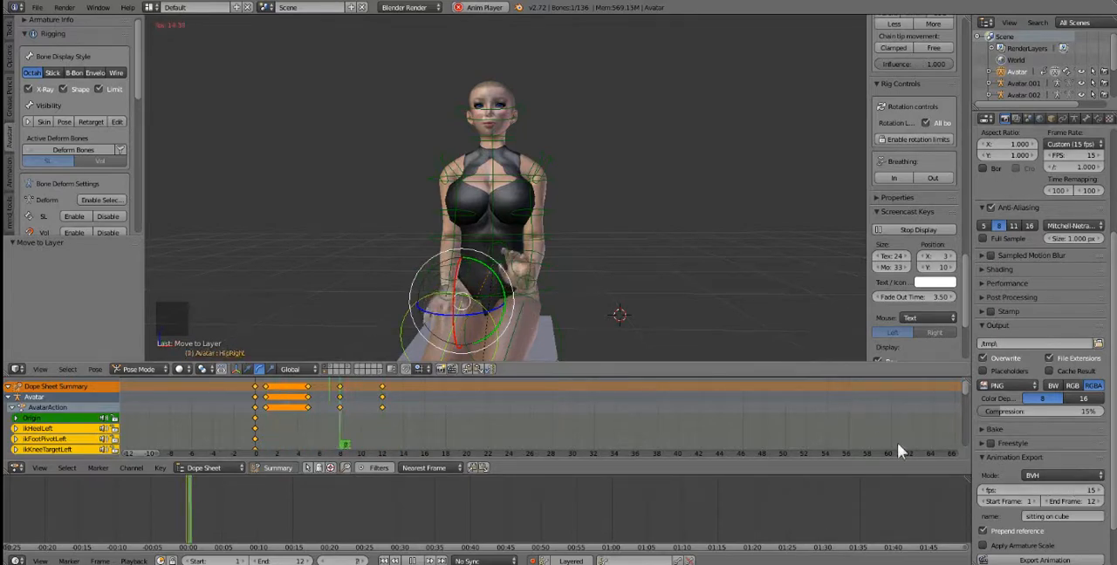
# Step: Lower the export frame rate to 8 fps, raise it gradually to 12 fps during playback, and stop the animation
pyautogui.moveTo(1062, 491)
pyautogui.mouseDown()
pyautogui.moveTo(1018, 492)
pyautogui.moveTo(1058, 489)
pyautogui.mouseUp()
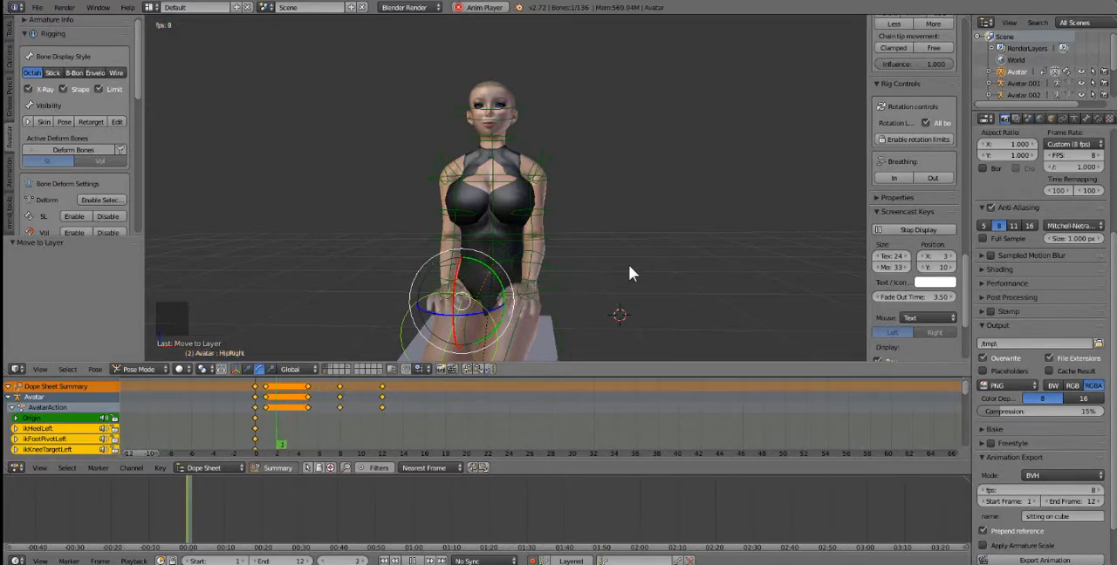
pyautogui.click(1099, 491)
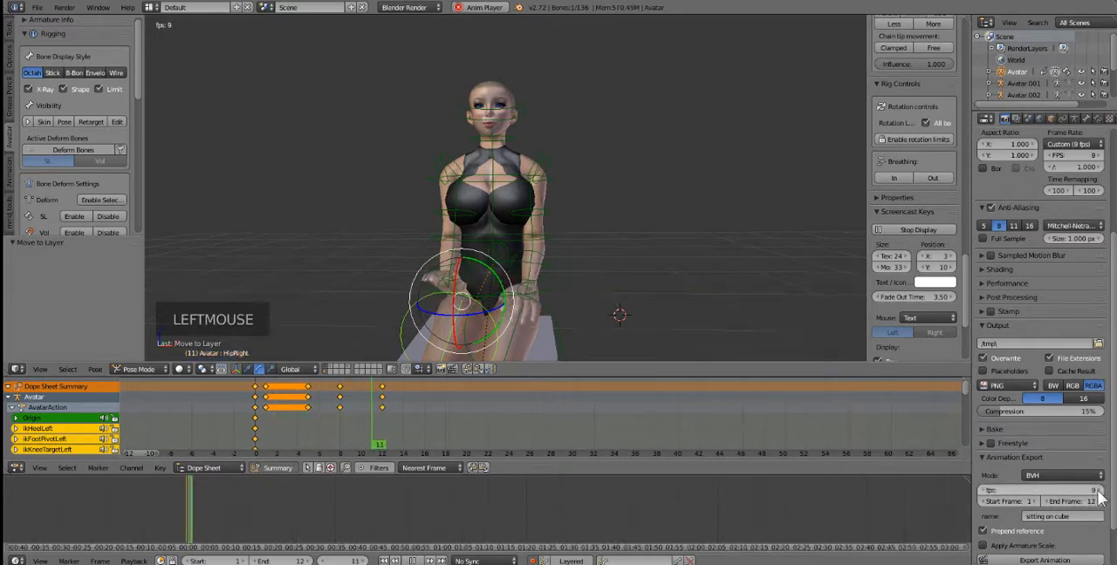
pyautogui.click(1097, 491)
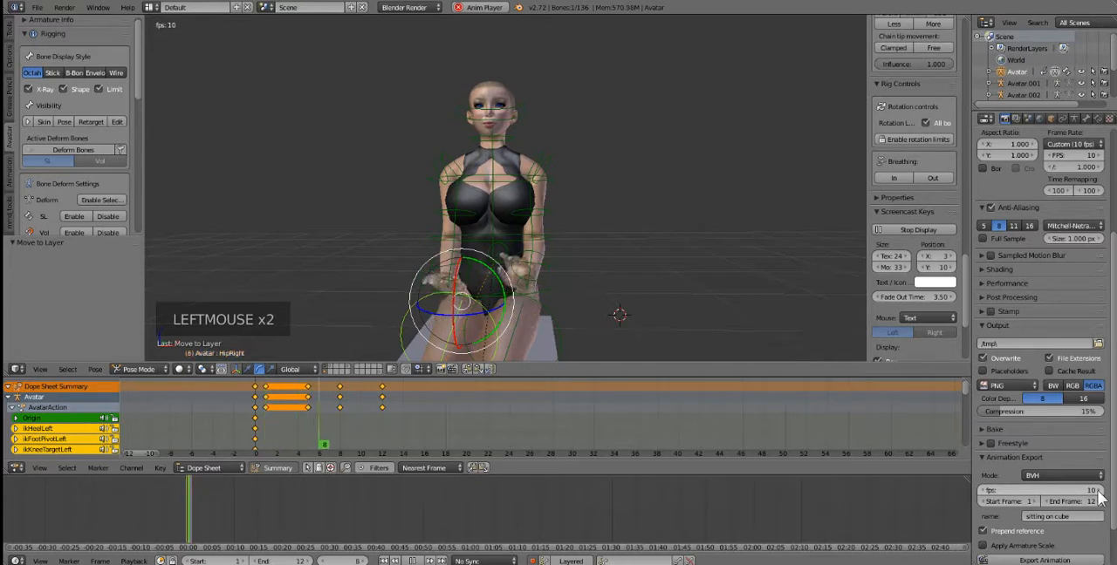
pyautogui.click(1098, 491)
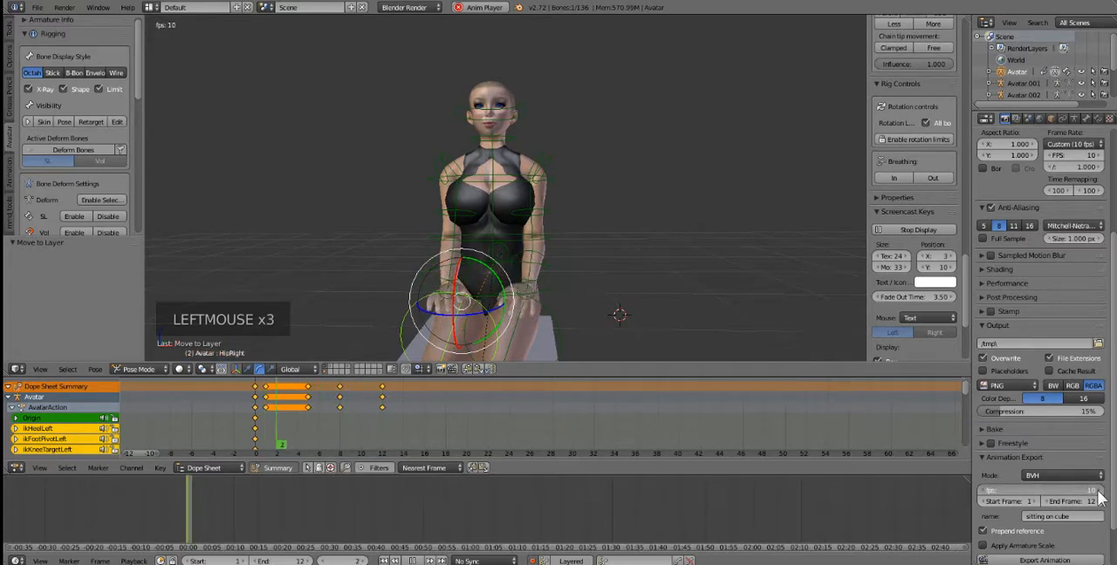
pyautogui.click(1098, 491)
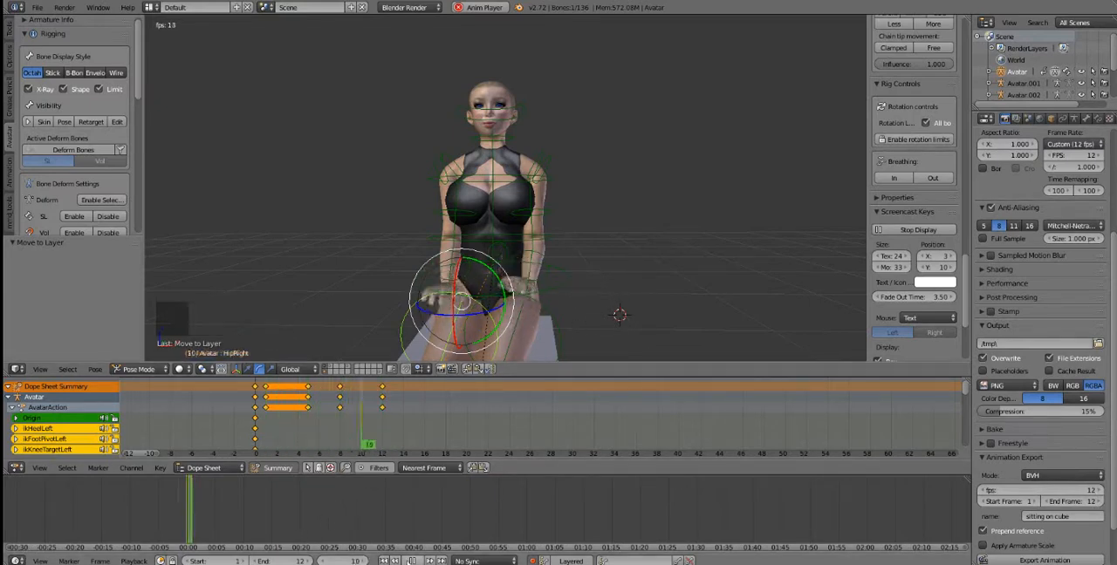
pyautogui.click(413, 561)
# Step: Select the avatar's neck bone and rotate it about 9.4° at frame 3 to tilt the head
pyautogui.doubleClick(276, 412)
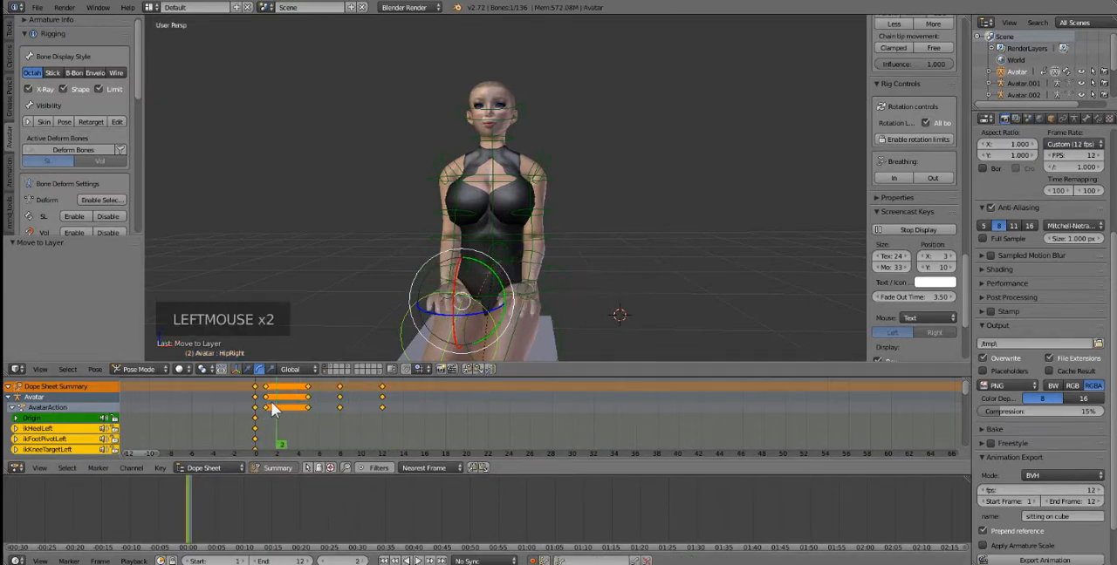
pyautogui.rightClick(498, 142)
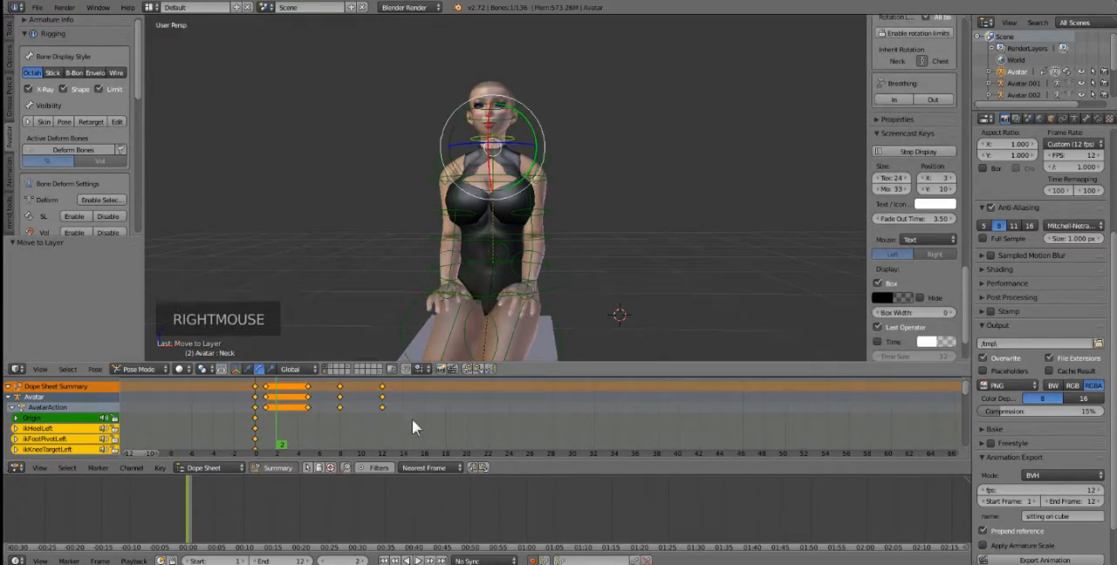
pyautogui.moveTo(281, 427)
pyautogui.mouseDown()
pyautogui.moveTo(267, 424)
pyautogui.moveTo(306, 422)
pyautogui.moveTo(267, 428)
pyautogui.moveTo(292, 428)
pyautogui.mouseUp()
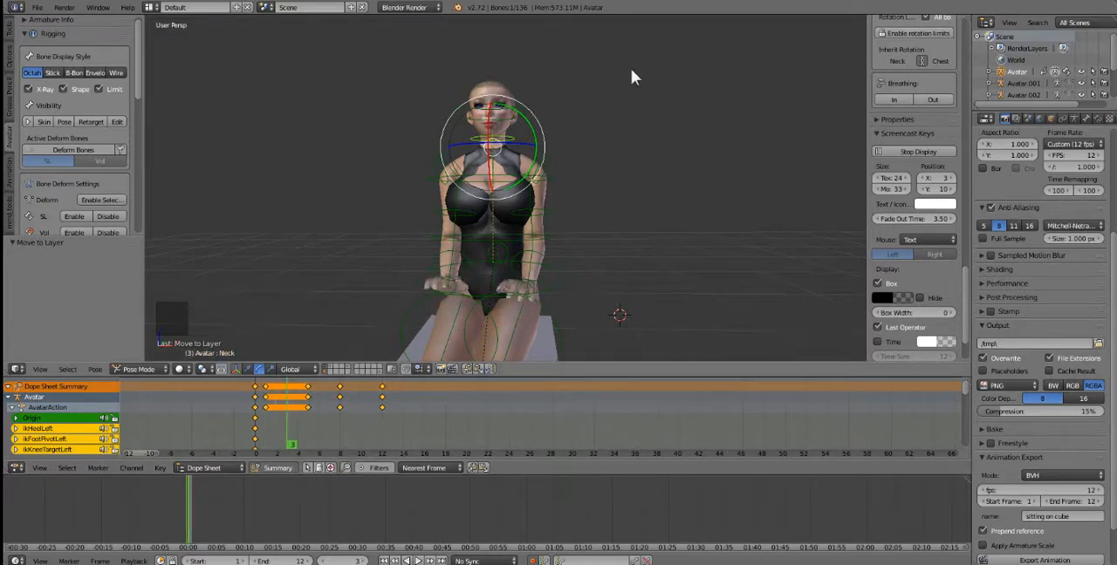
pyautogui.press('r')
pyautogui.click(646, 113)
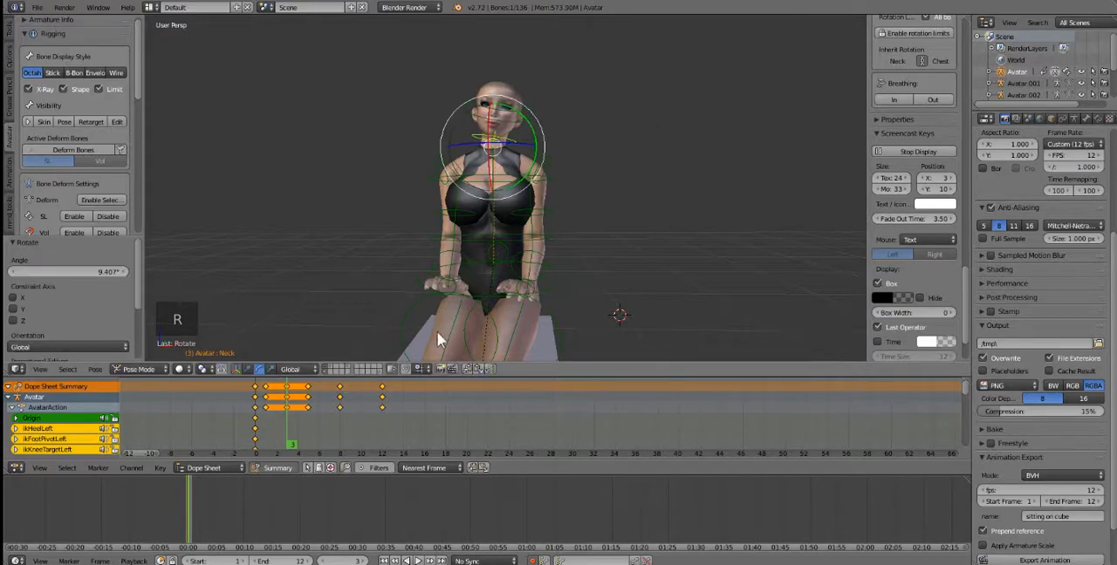
# Step: Rotate the neck bone about -24.6° at frame 5 to tilt the head to the opposite side
pyautogui.moveTo(287, 424)
pyautogui.mouseDown()
pyautogui.moveTo(251, 422)
pyautogui.moveTo(313, 436)
pyautogui.mouseUp()
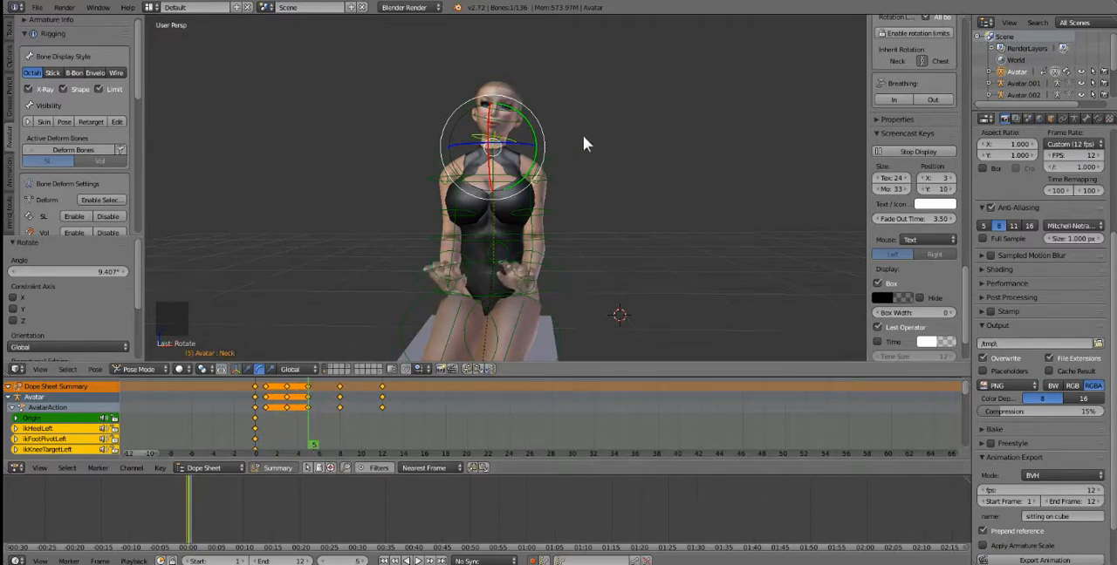
pyautogui.press('r')
pyautogui.click(571, 94)
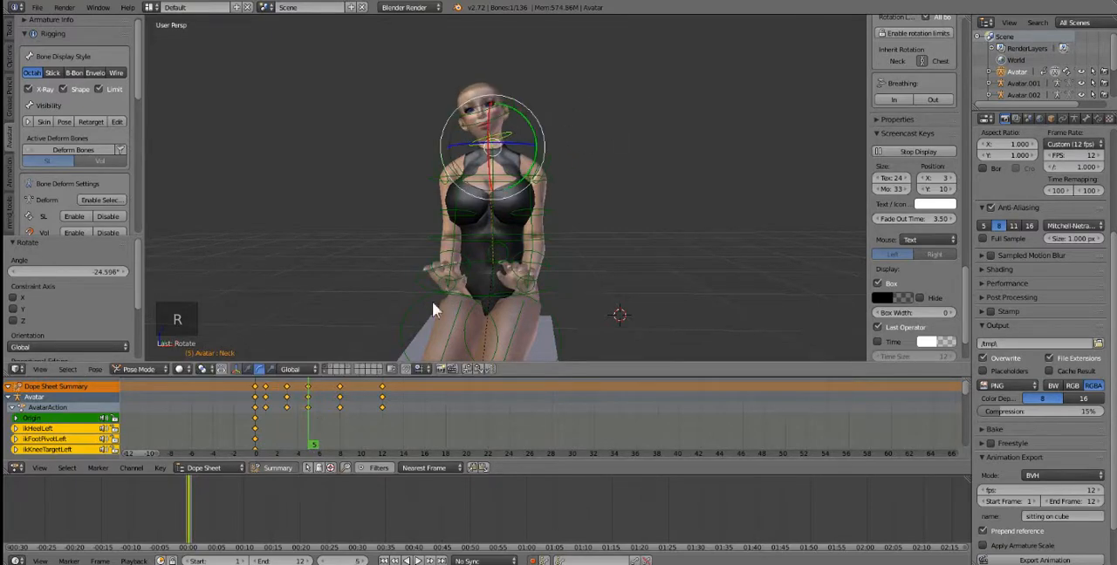
# Step: Rotate the neck bone about 23.3° at frame 8 to tilt the head back the other way
pyautogui.rightClick(341, 397)
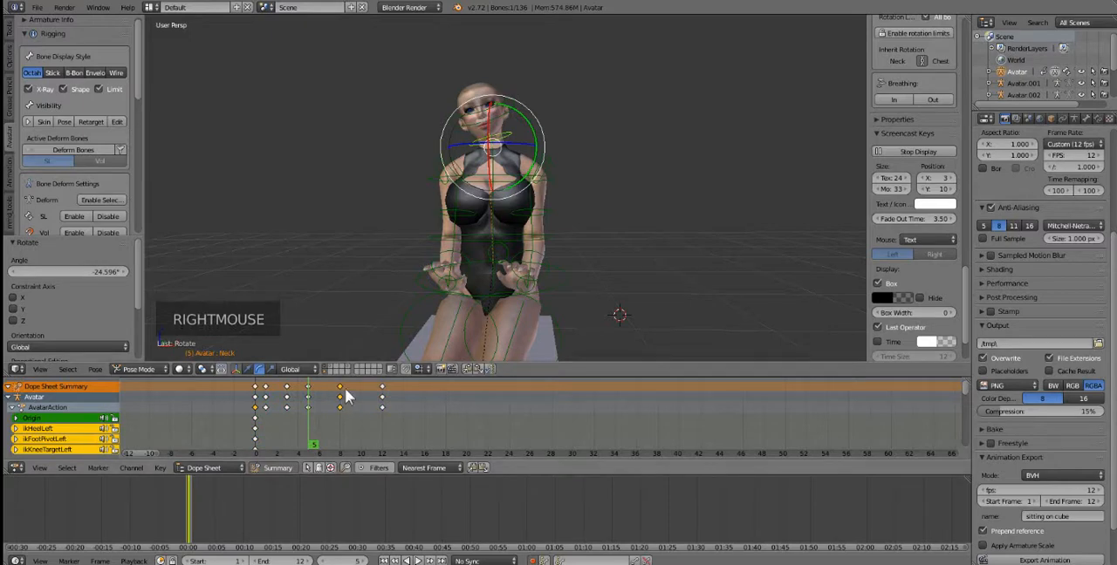
pyautogui.click(345, 397)
pyautogui.press('r')
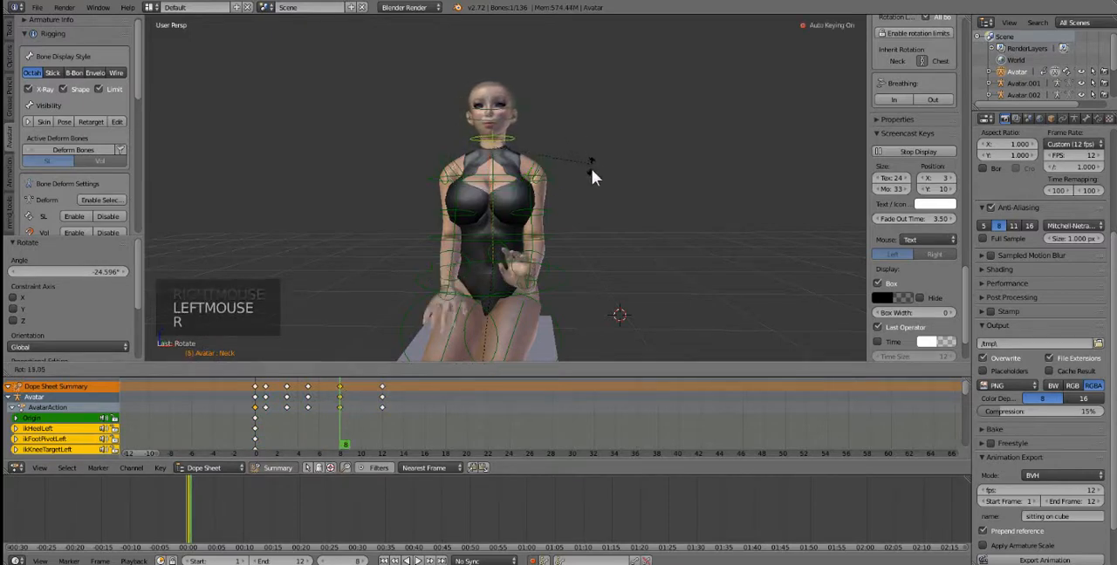
pyautogui.click(592, 179)
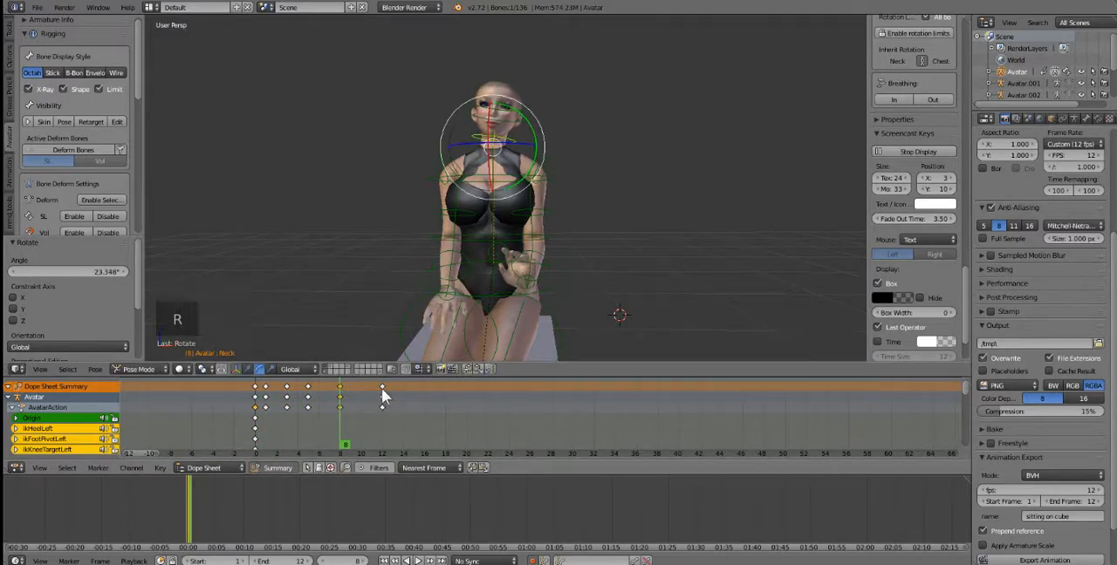
# Step: Rotate the neck bone about -5.5° at the frame 12 keyframe
pyautogui.rightClick(382, 390)
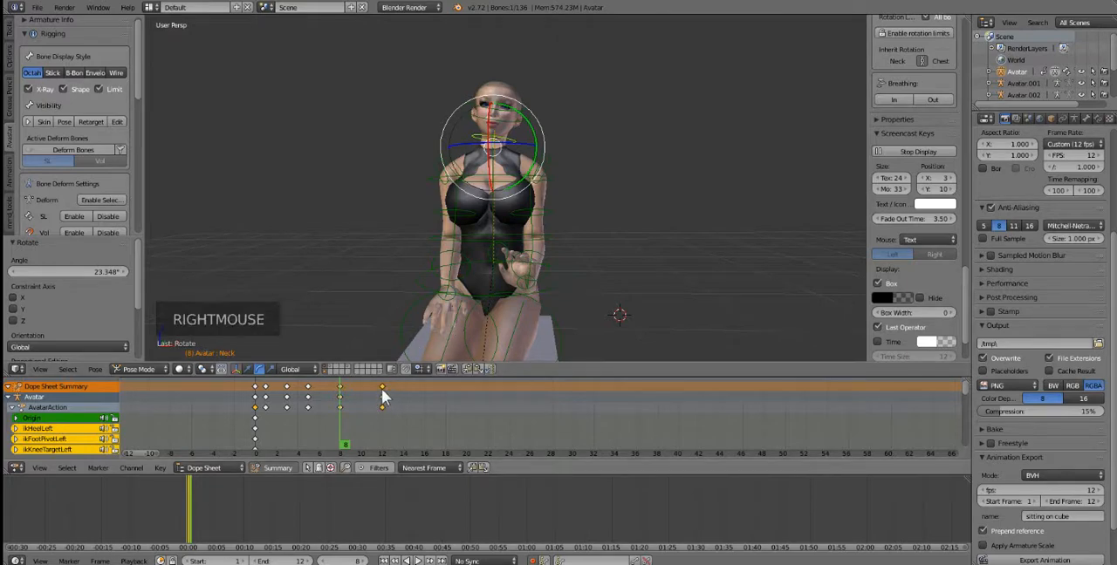
pyautogui.click(381, 392)
pyautogui.press('r')
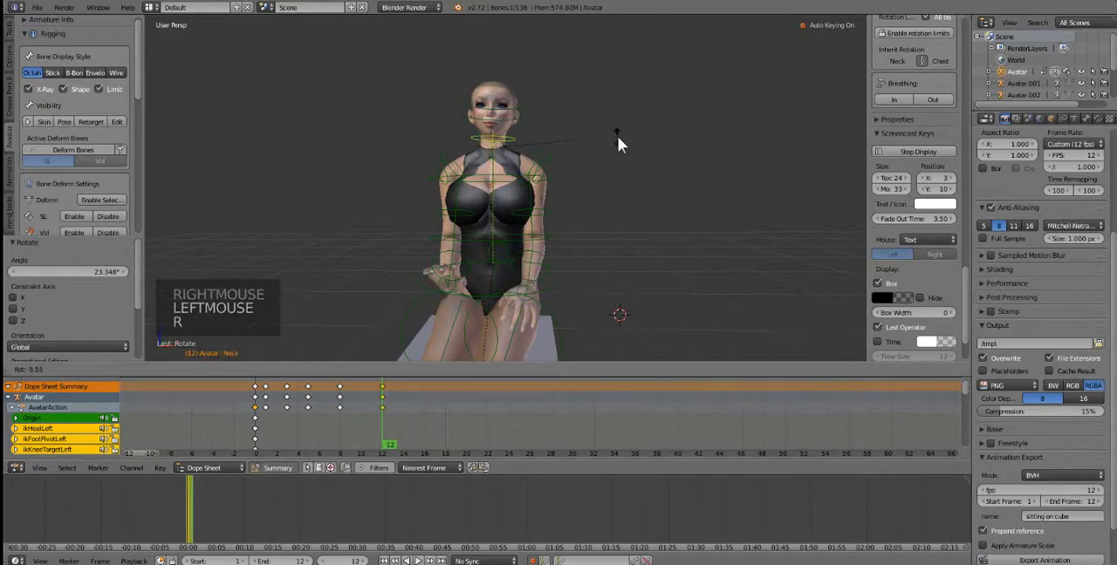
pyautogui.click(618, 137)
# Step: Play the animation to check the combined head and hand movement, and stop it
pyautogui.click(183, 511)
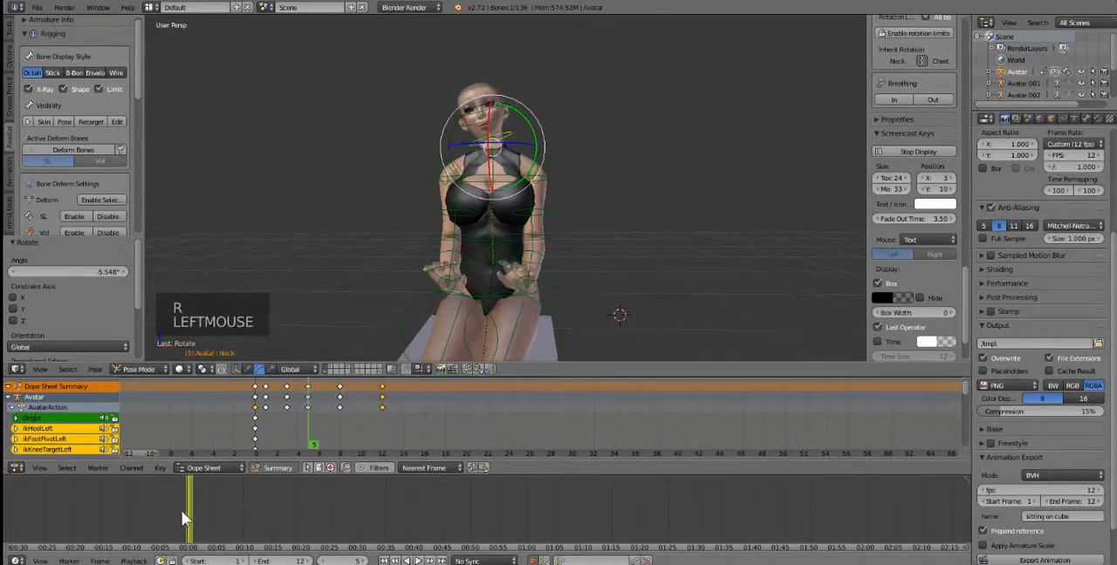
pyautogui.click(422, 560)
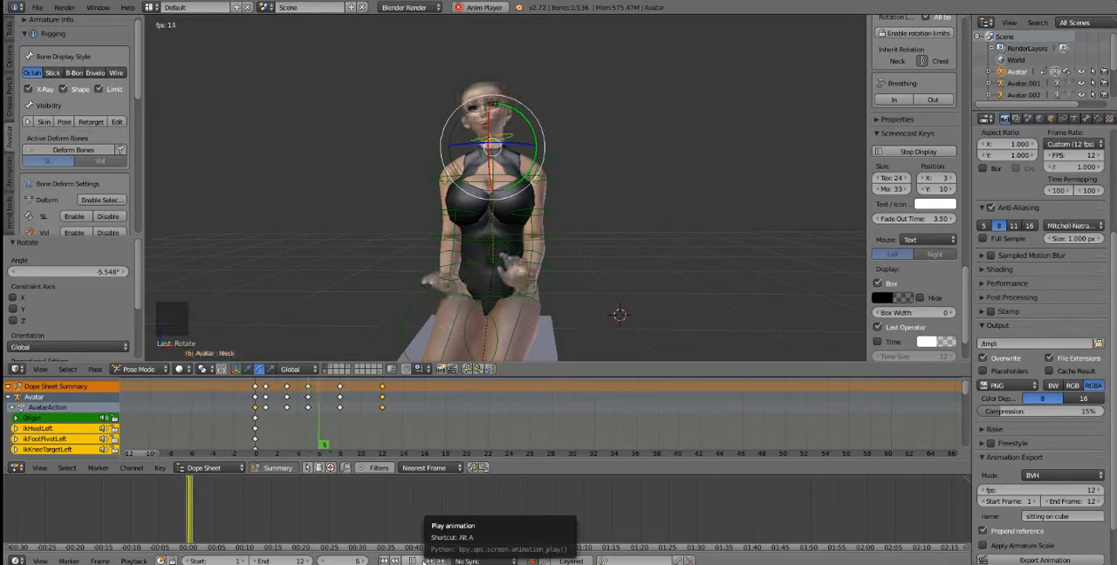
pyautogui.scroll(-2, 294, 402)
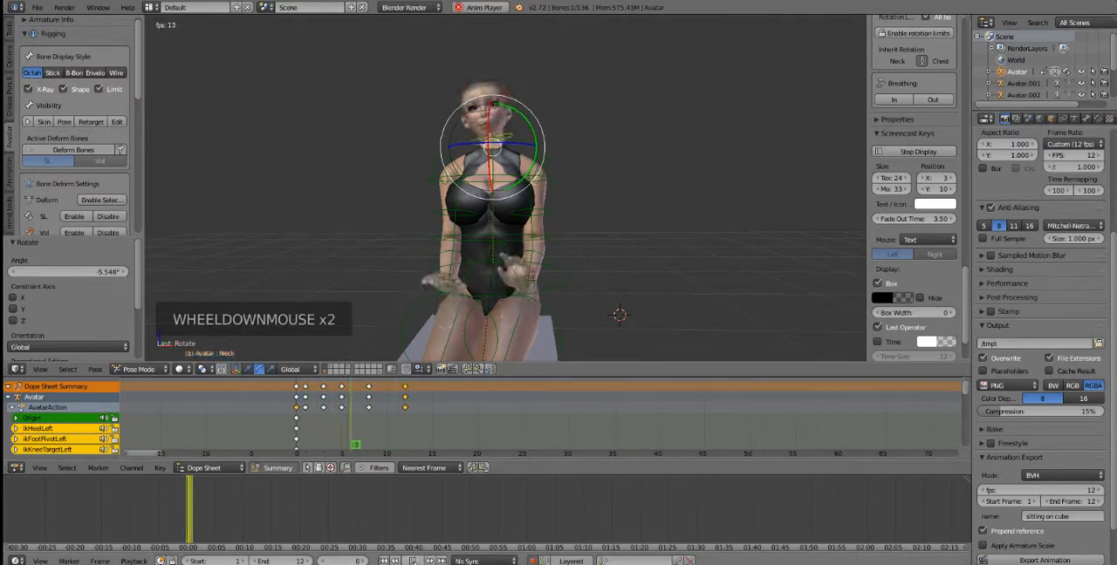
pyautogui.click(419, 560)
pyautogui.click(418, 561)
pyautogui.click(418, 561)
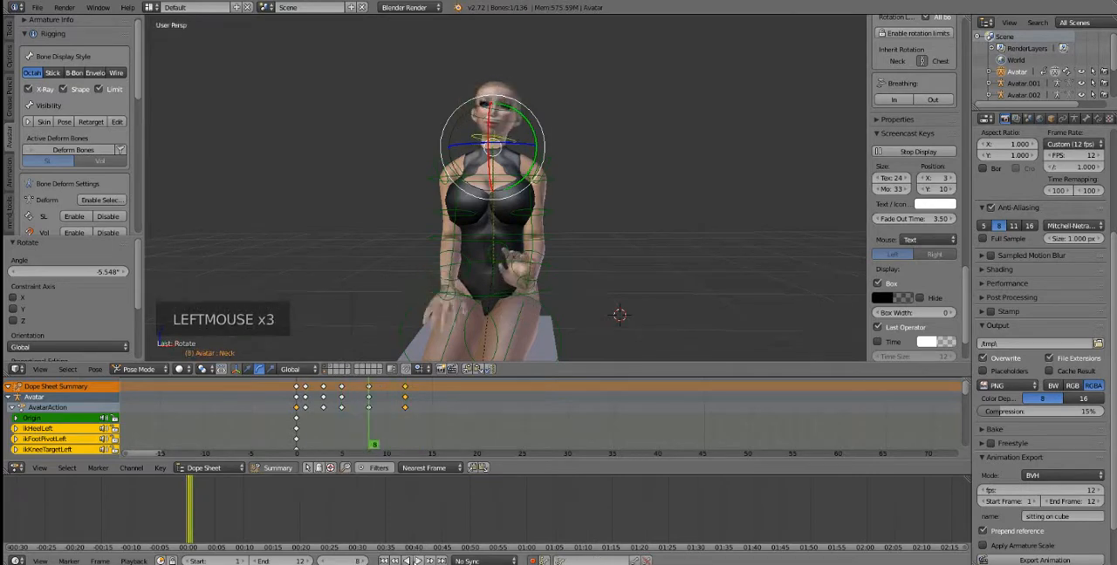
# Step: Scrub to frame 6 and rotate the neck bone about 16.7° there
pyautogui.click(315, 427)
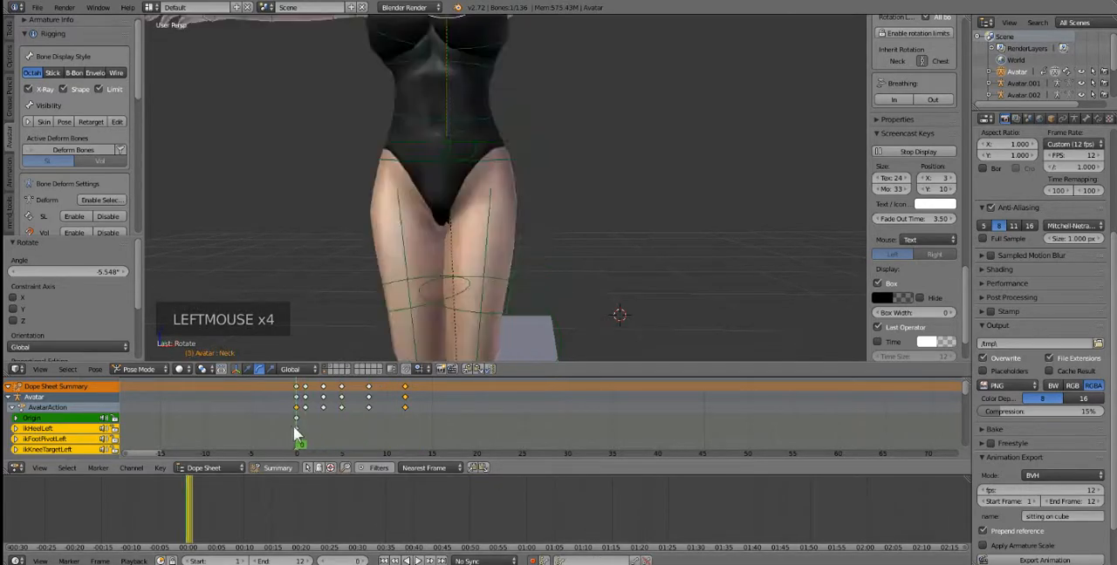
pyautogui.moveTo(319, 437); pyautogui.dragTo(353, 439)
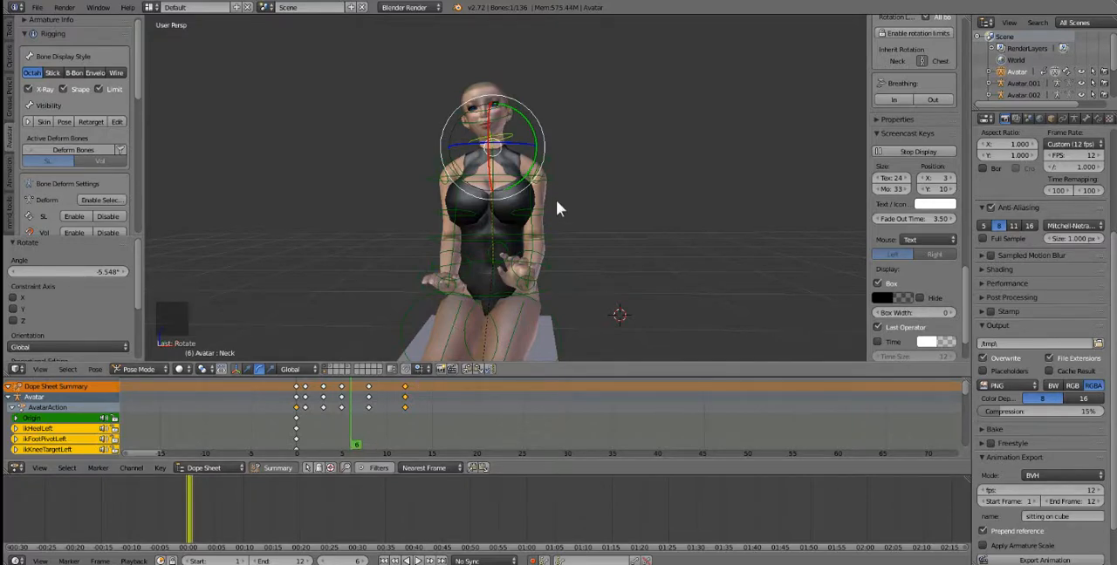
pyautogui.press('r')
pyautogui.click(626, 119)
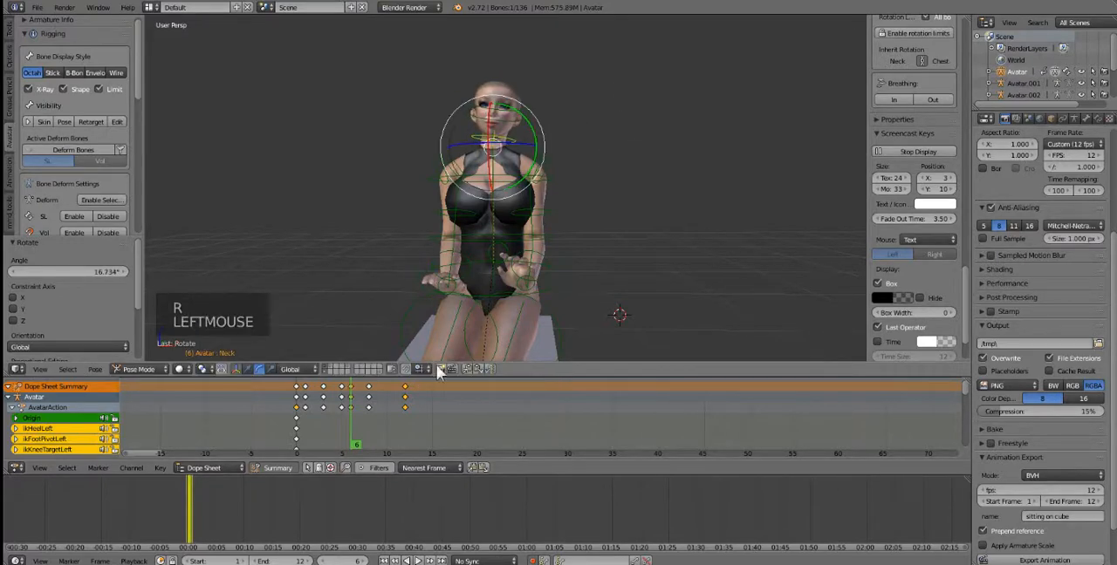
# Step: Return to frame 1, play the animation to review the revised head movement, and stop playback
pyautogui.moveTo(339, 425); pyautogui.dragTo(307, 430)
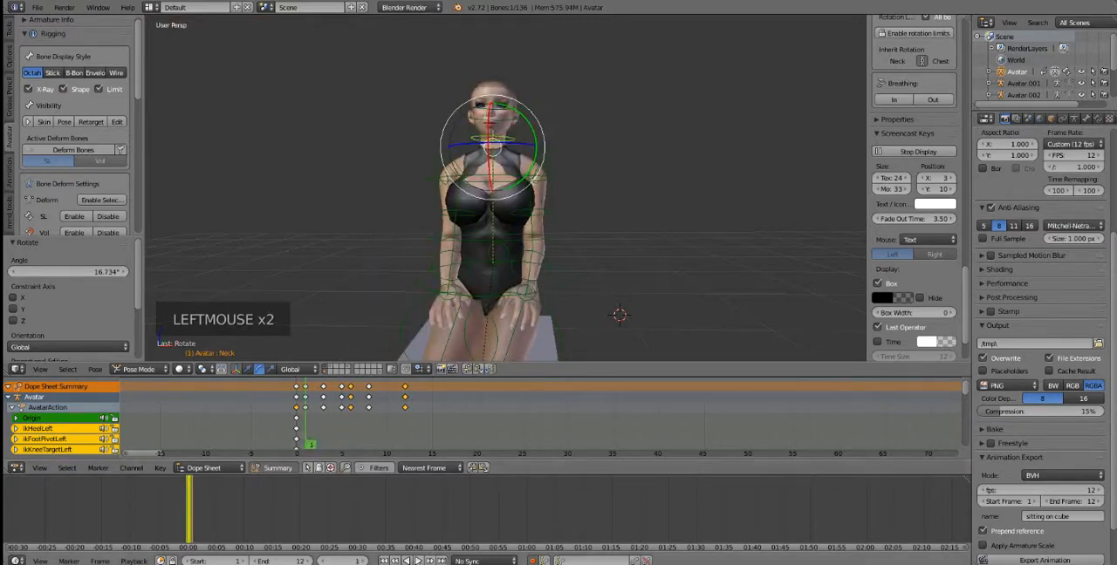
pyautogui.click(417, 561)
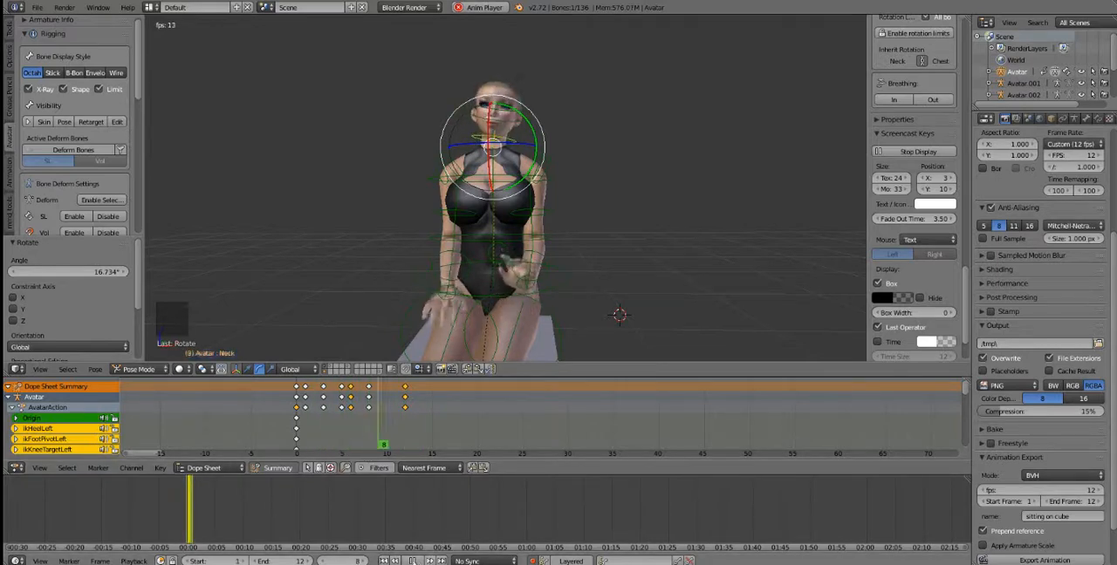
pyautogui.click(411, 561)
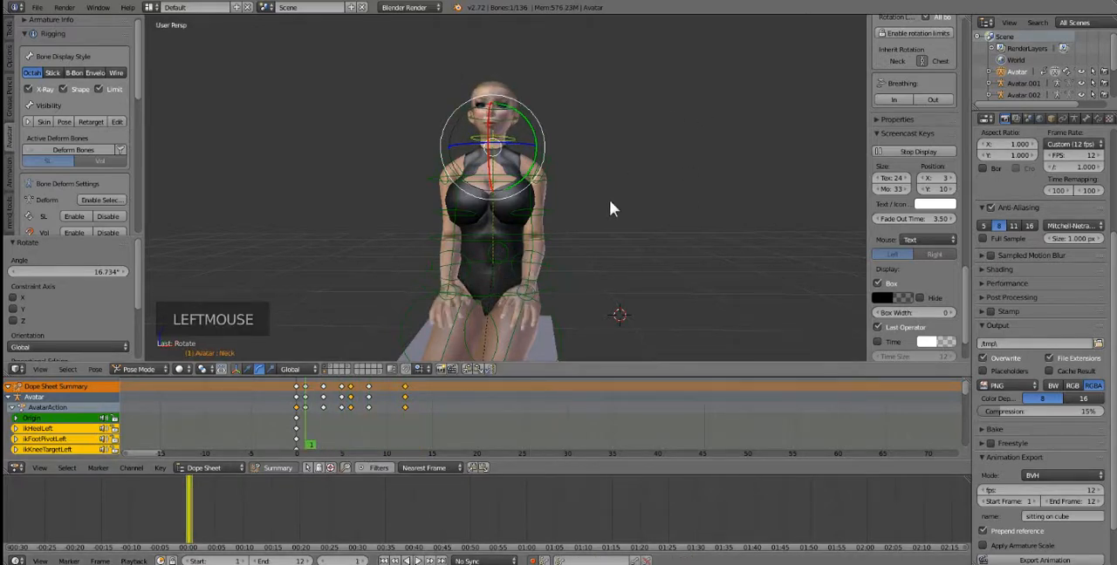
# Step: Rotate the neck bone about -19.5° around the Y axis at frame 1 and briefly play the animation
pyautogui.moveTo(532, 127); pyautogui.dragTo(525, 112)
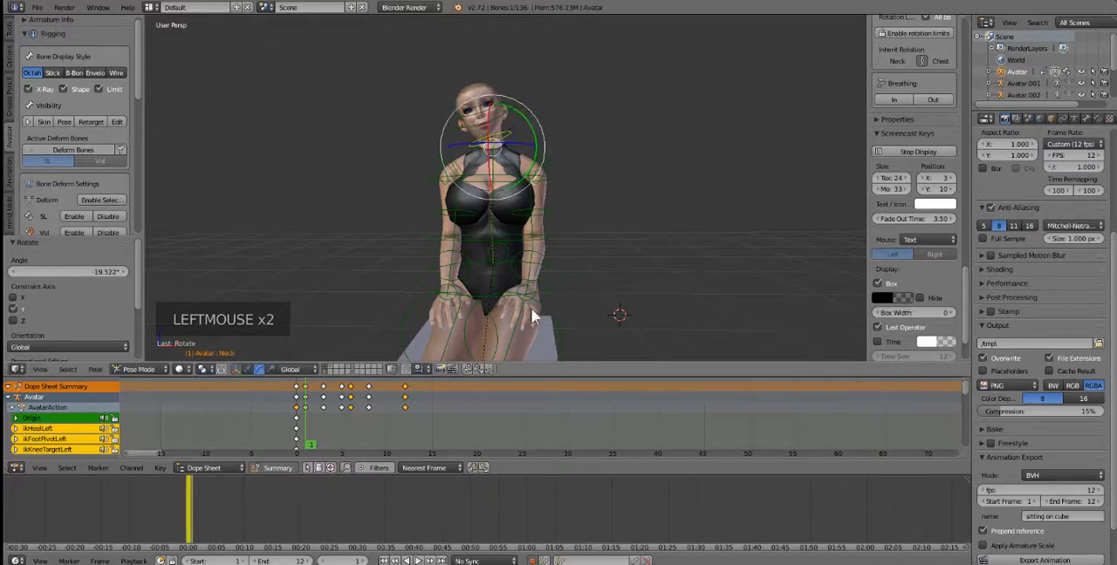
pyautogui.click(418, 560)
pyautogui.click(419, 560)
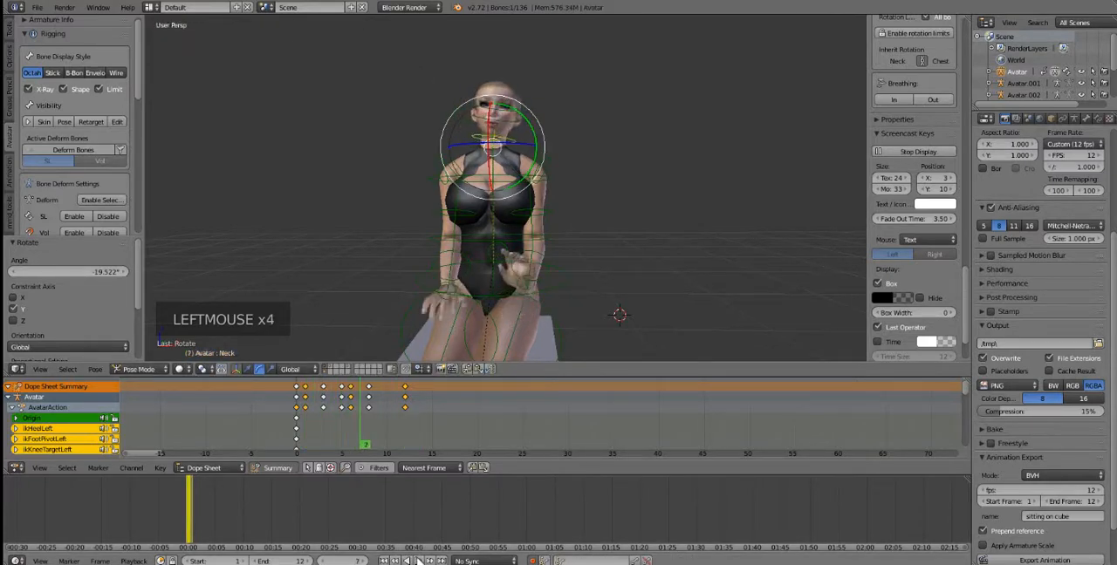
# Step: Select all of the avatar's bones and clear their pose rotation and location
pyautogui.press('a')
pyautogui.press('a')
pyautogui.press('a')
pyautogui.hotkey('alt', 'r')
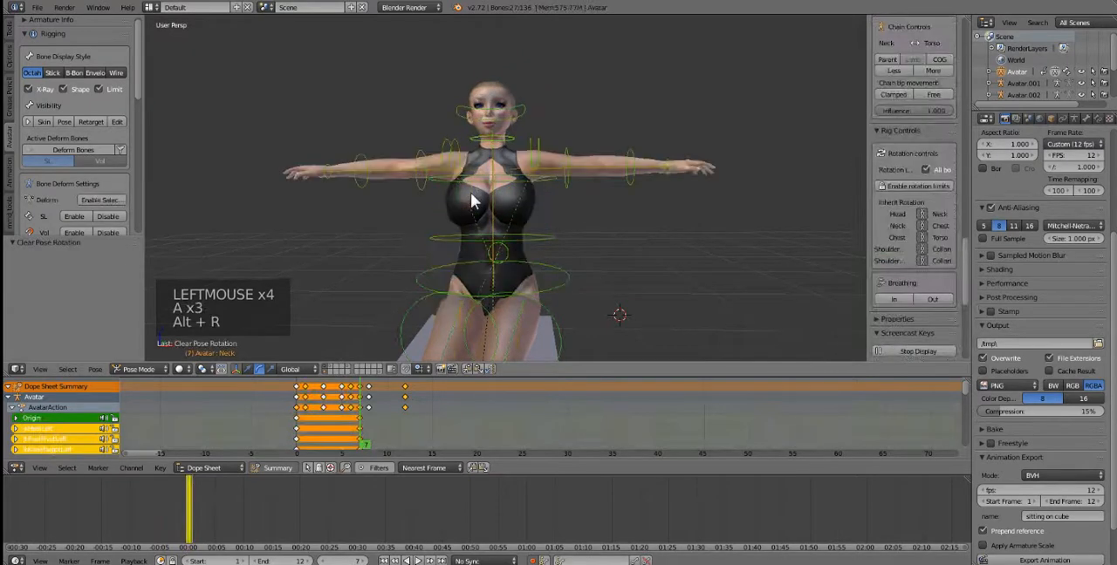
pyautogui.hotkey('alt', 'g')
pyautogui.scroll(-3, 448, 250)
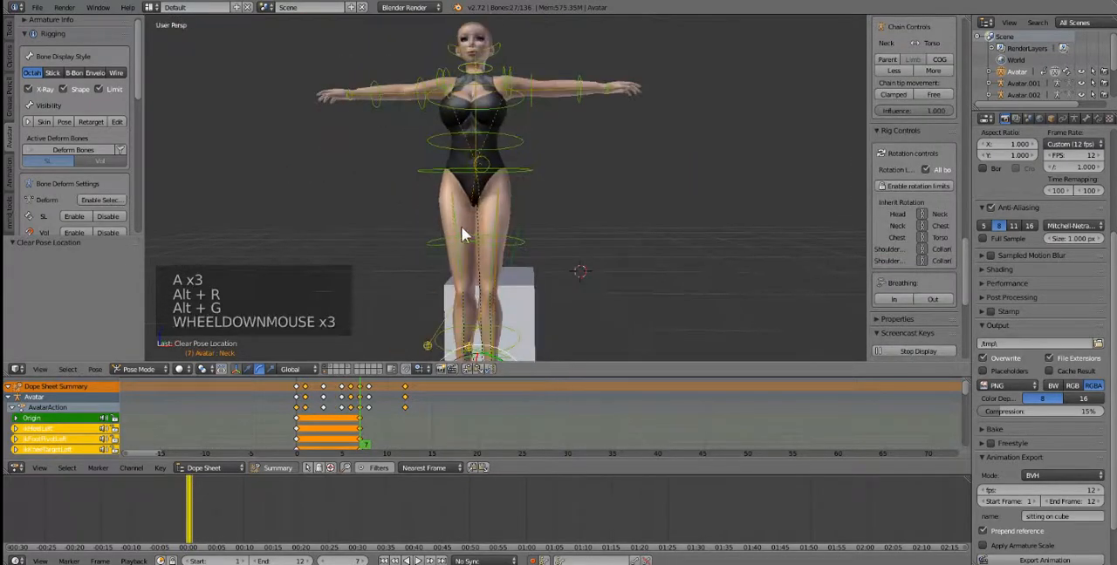
pyautogui.moveTo(464, 232); pyautogui.dragTo(471, 235, button='middle')
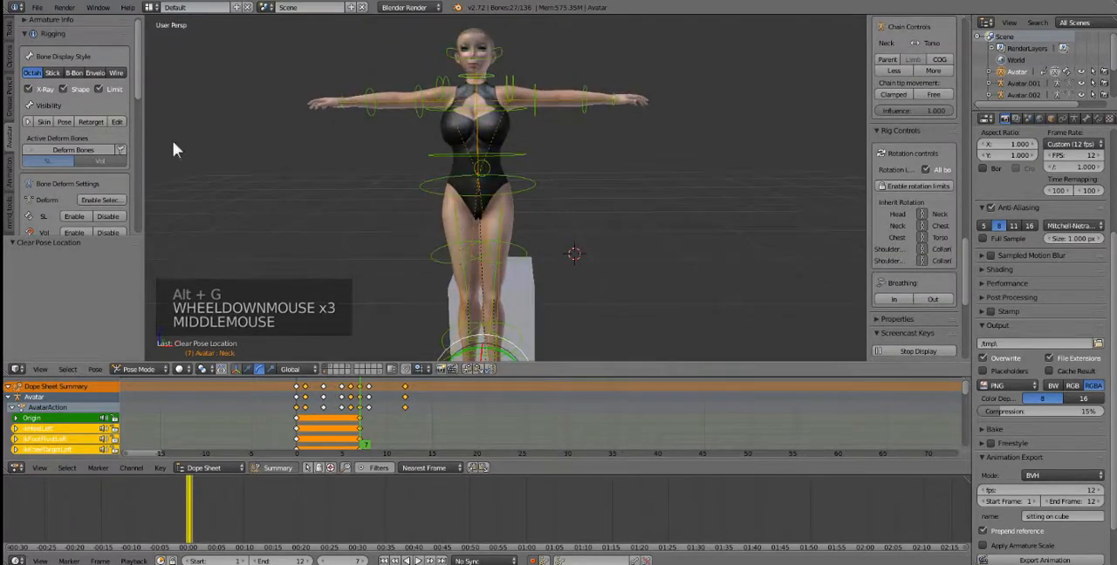
# Step: Delete the avatar's keyframes at frames 12, 8 and 7 in the dope sheet
pyautogui.rightClick(406, 385)
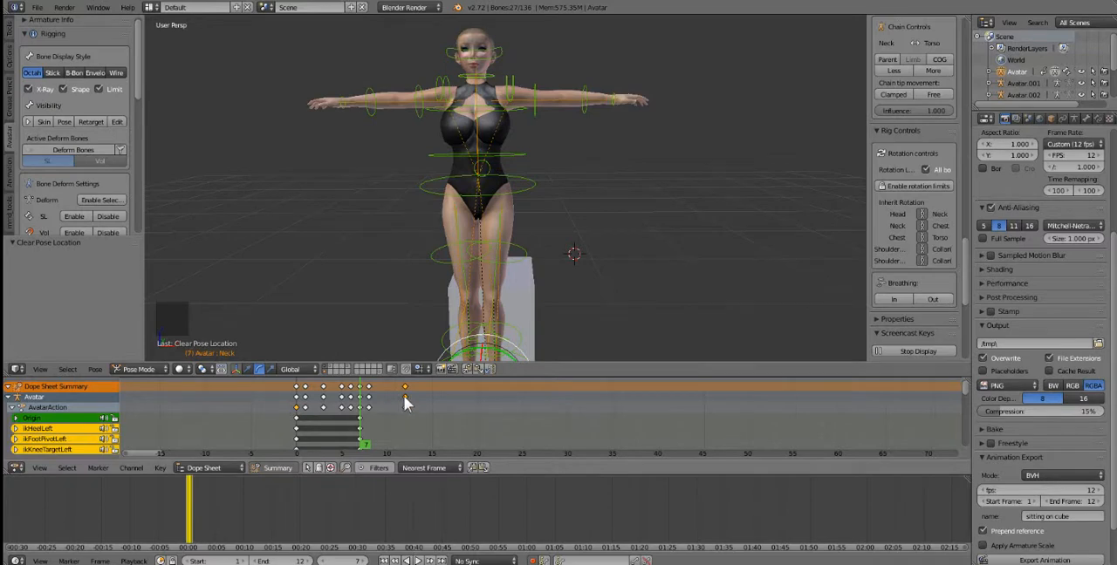
pyautogui.press('Delete')
pyautogui.click(375, 401)
pyautogui.rightClick(374, 391)
pyautogui.press('Delete')
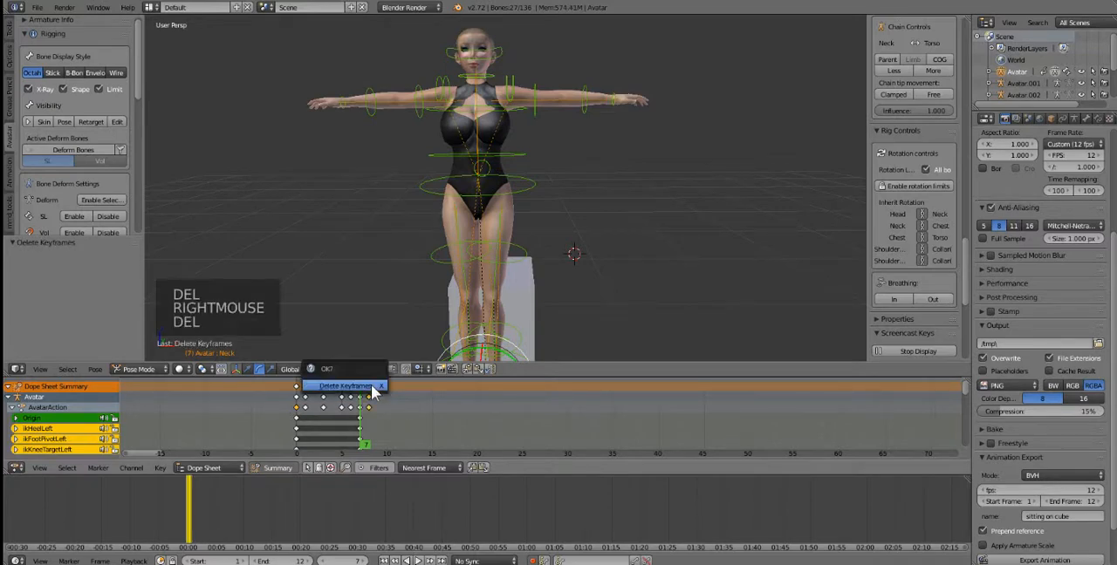
pyautogui.rightClick(357, 392)
pyautogui.rightClick(361, 393)
pyautogui.press('Delete')
pyautogui.click(361, 389)
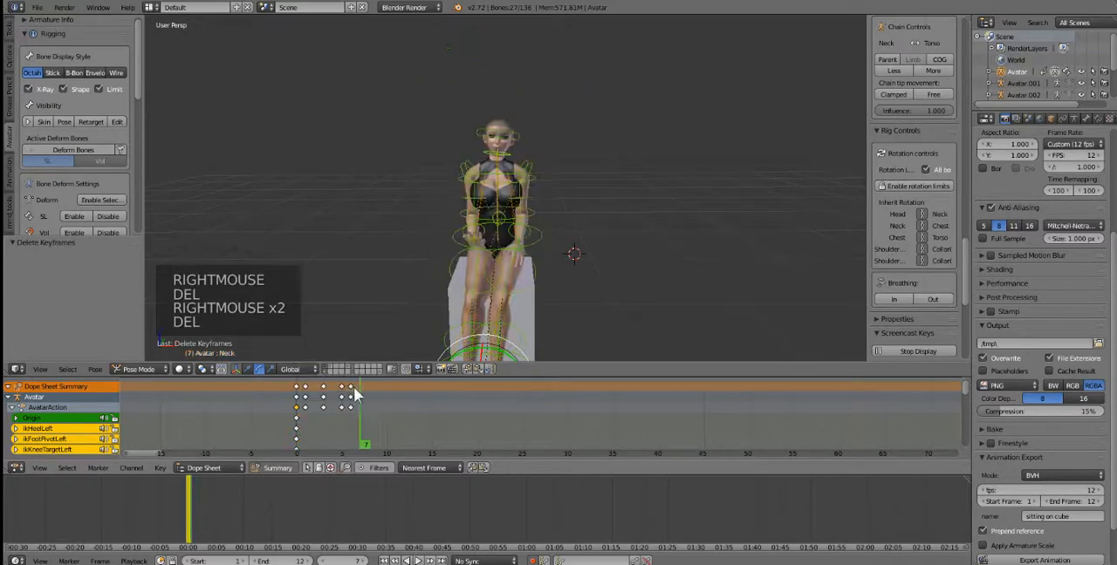
# Step: Delete the avatar's keyframes at frames 6, 5 and 3
pyautogui.rightClick(350, 390)
pyautogui.press('Delete')
pyautogui.click(351, 389)
pyautogui.rightClick(340, 385)
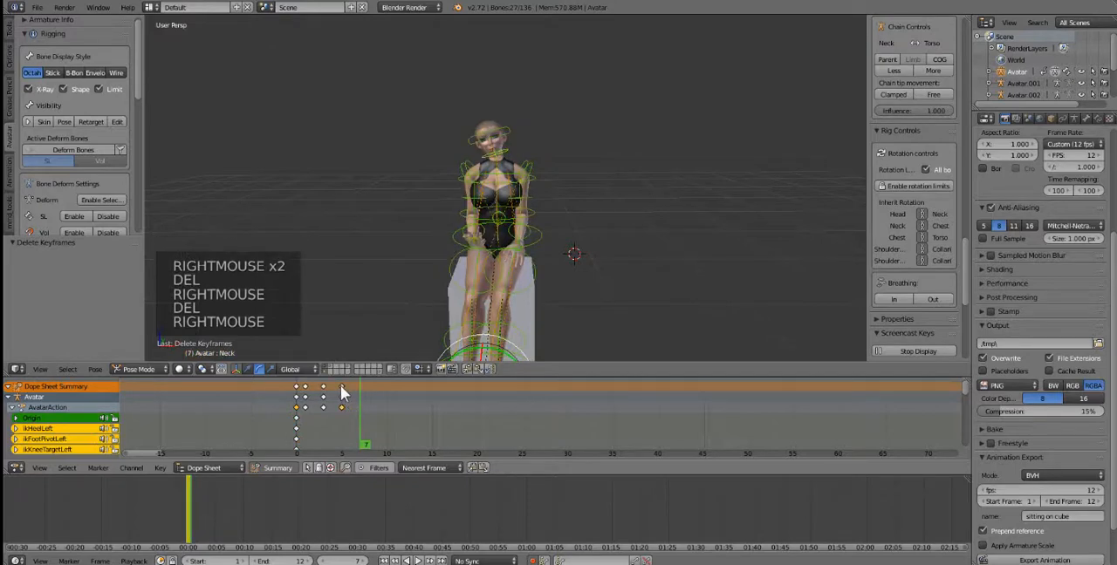
pyautogui.press('Delete')
pyautogui.click(340, 387)
pyautogui.rightClick(324, 387)
pyautogui.press('Delete')
pyautogui.click(324, 390)
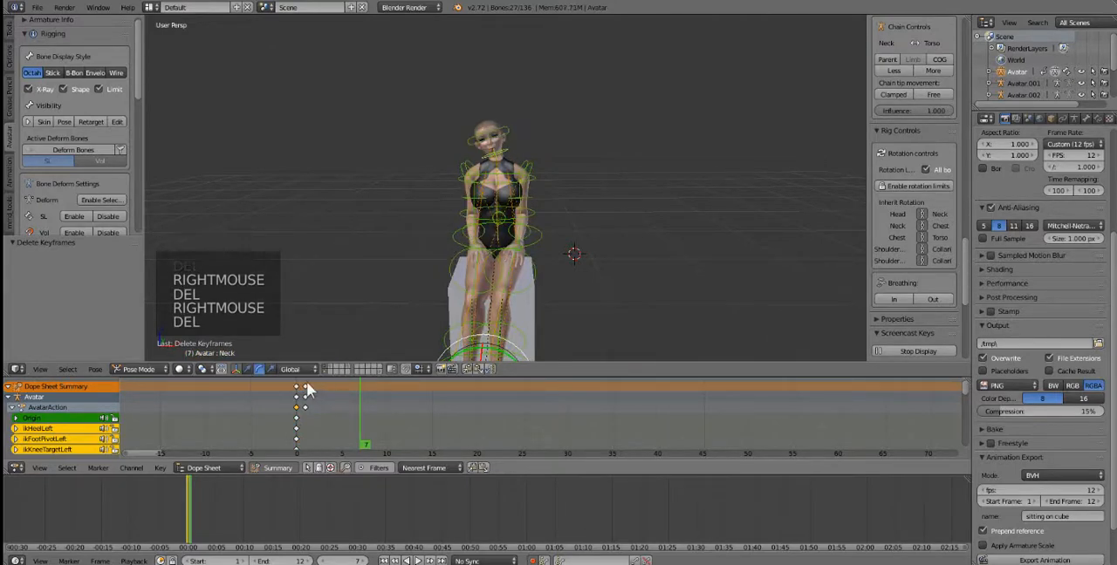
# Step: Delete the remaining keyframes at frames 1 and 0 to empty the avatar's animation
pyautogui.rightClick(305, 388)
pyautogui.press('Delete')
pyautogui.click(297, 391)
pyautogui.rightClick(295, 388)
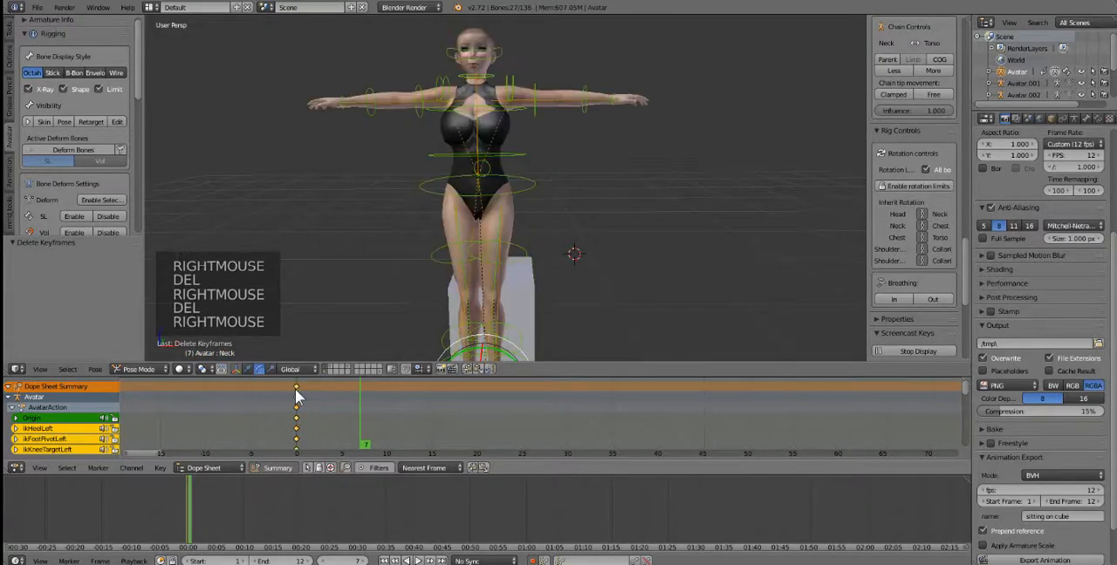
pyautogui.press('Delete')
pyautogui.click(310, 392)
pyautogui.scroll(-4, 1026, 443)
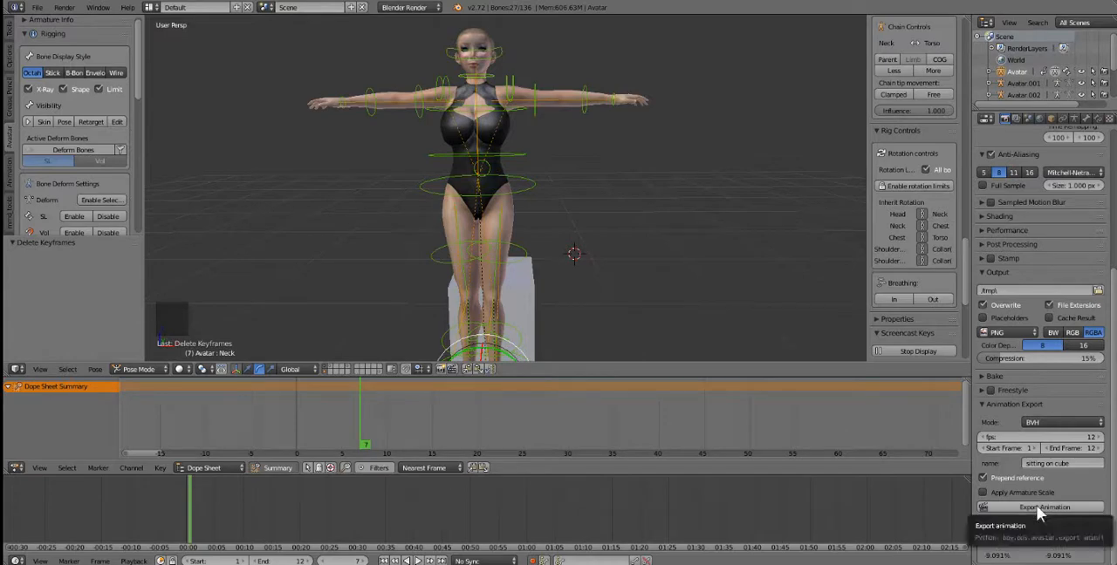
pyautogui.moveTo(575, 277); pyautogui.dragTo(549, 273, button='middle')
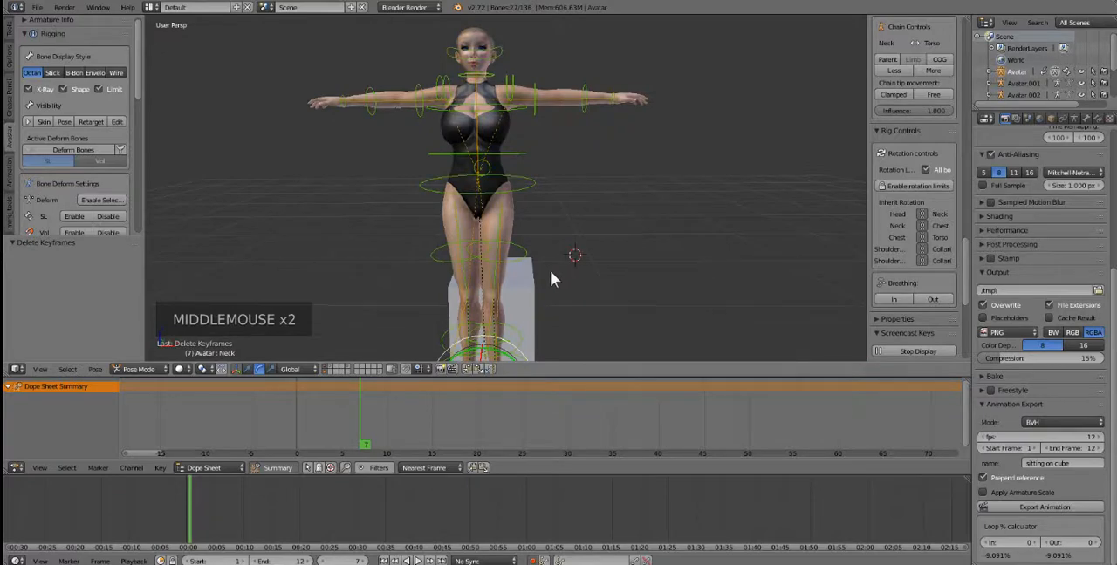